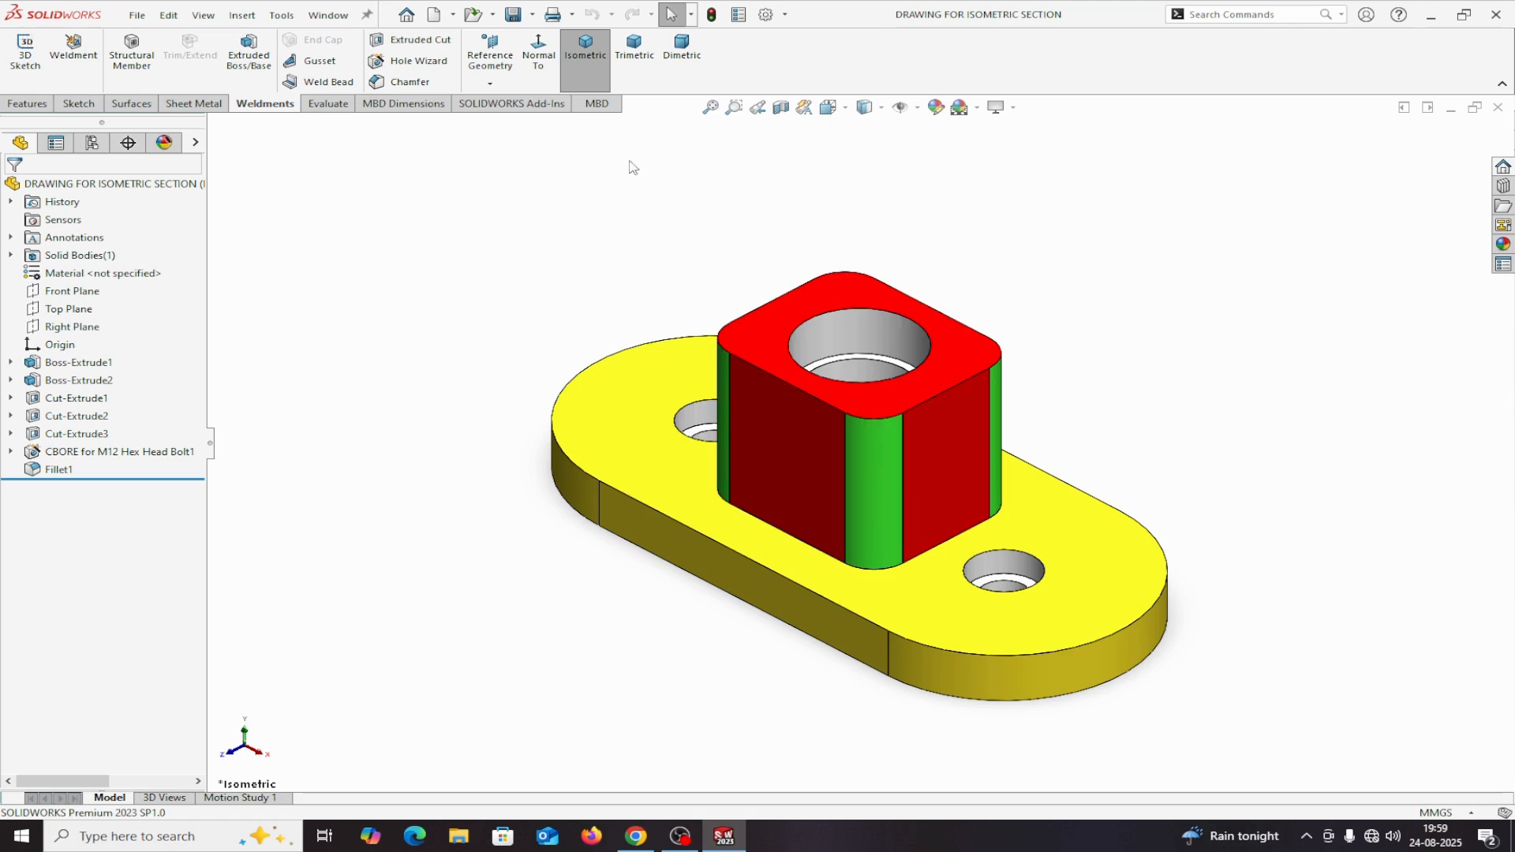
Step: Create a new drawing document on a standard A3 (ISO) sheet
click(138, 15)
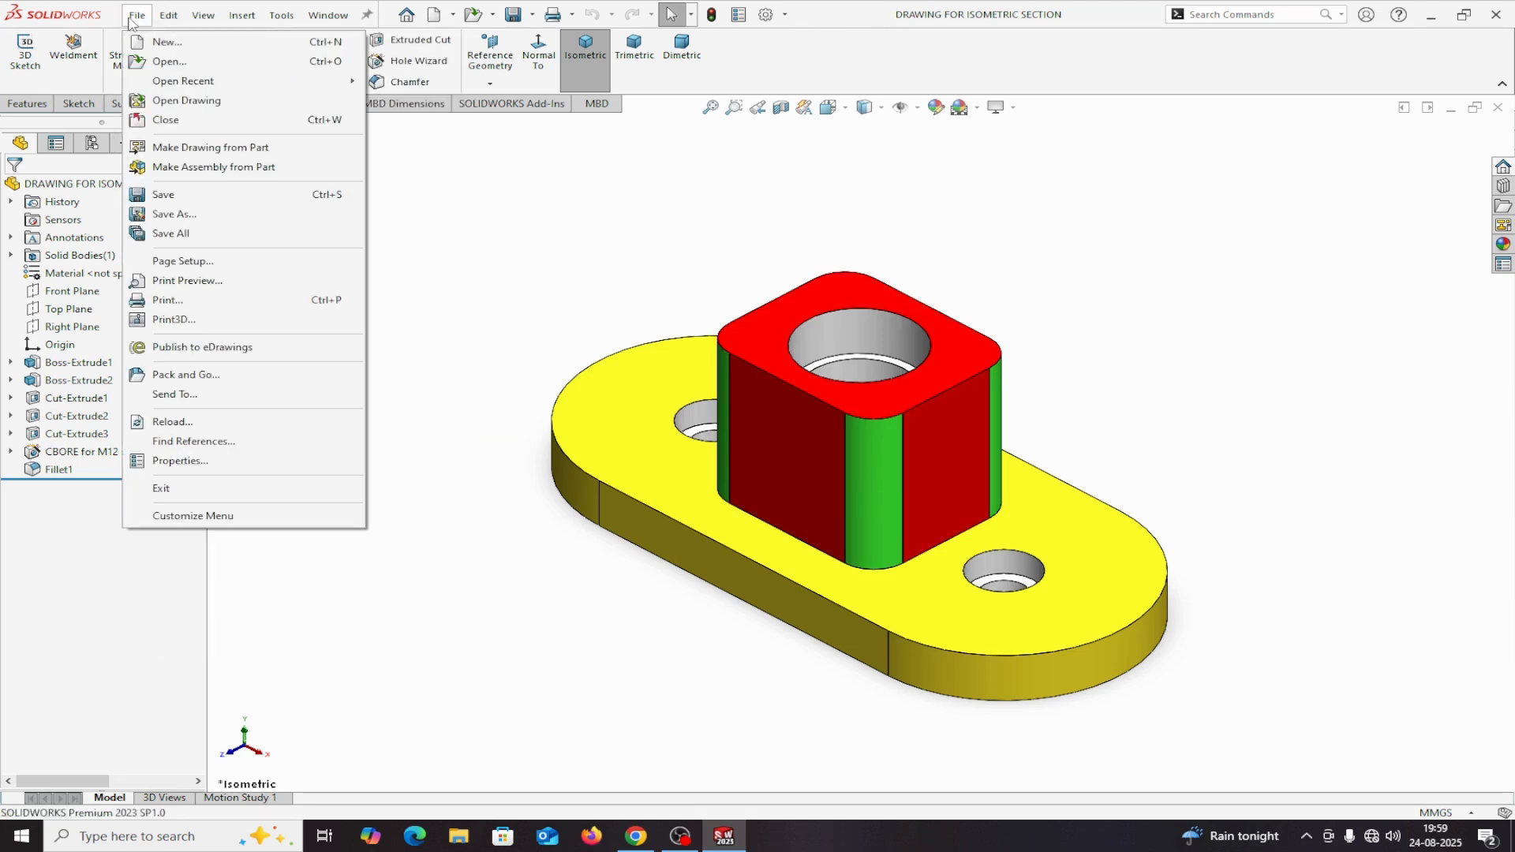
click(165, 44)
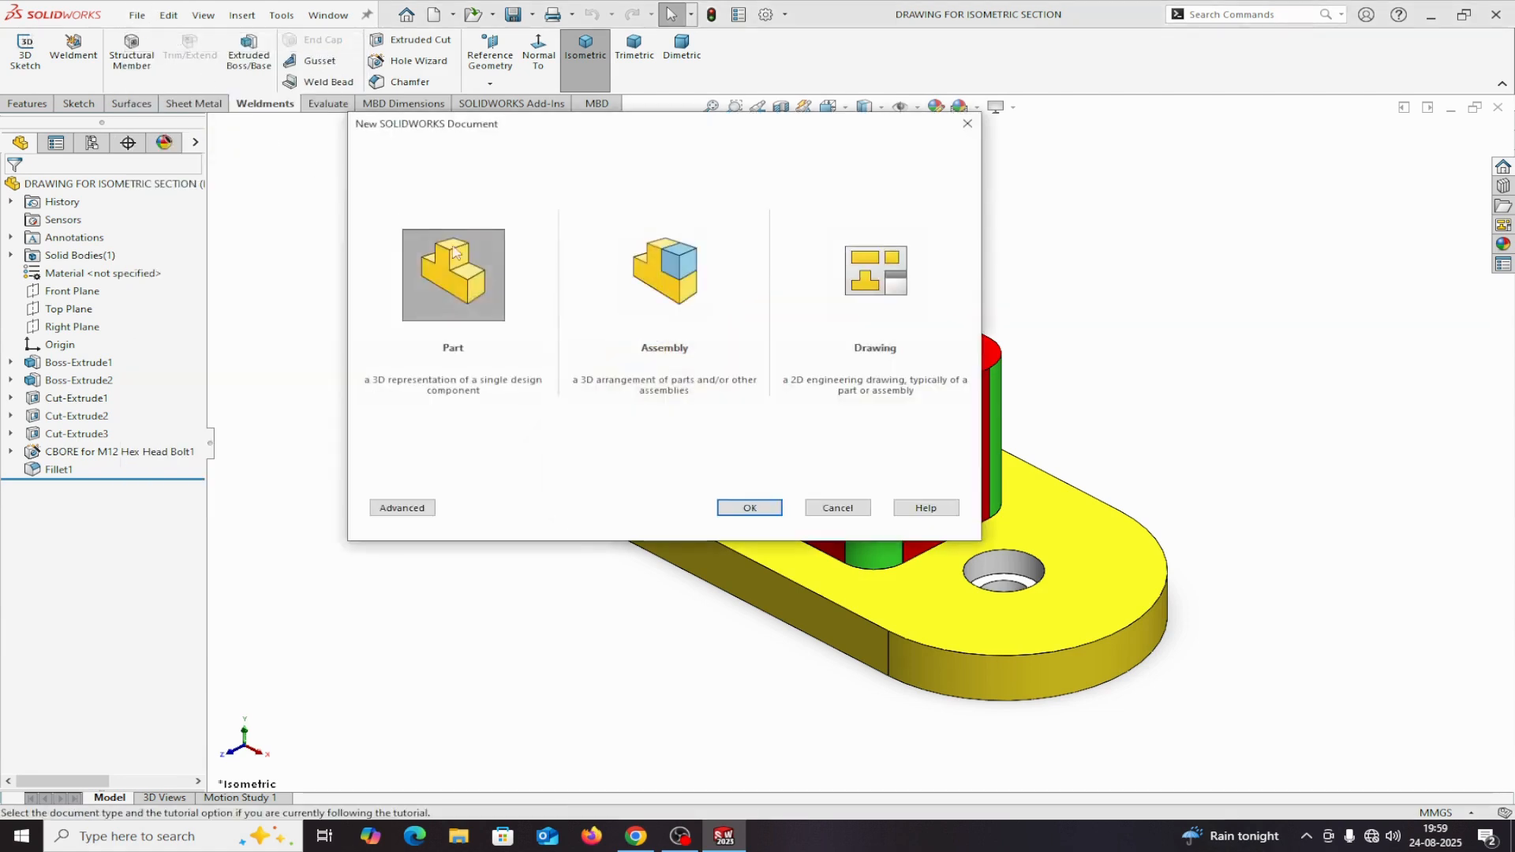
click(869, 288)
click(750, 508)
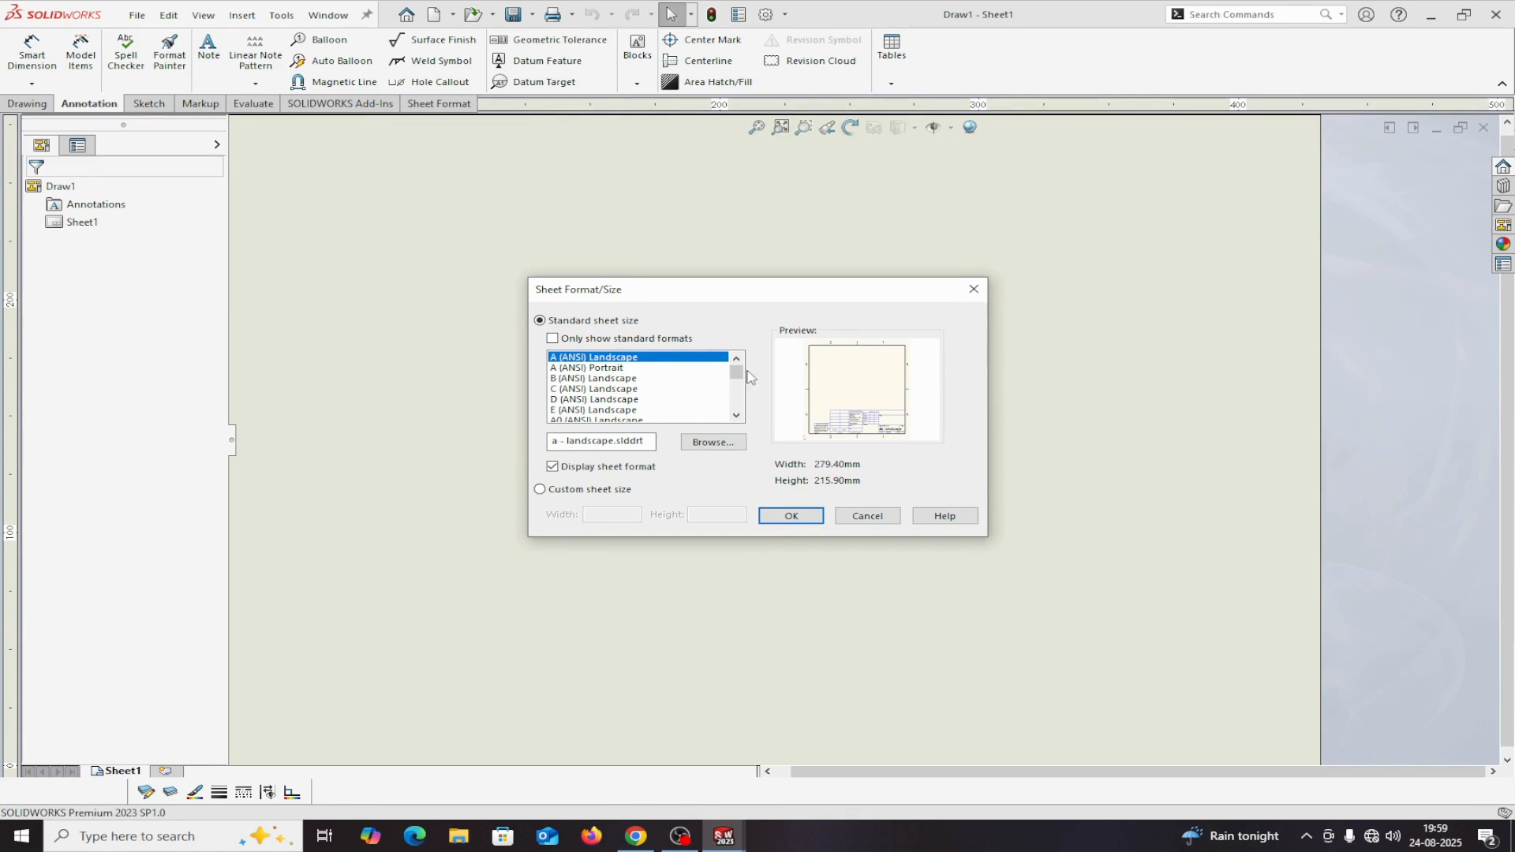
drag(738, 372, 738, 380)
click(589, 390)
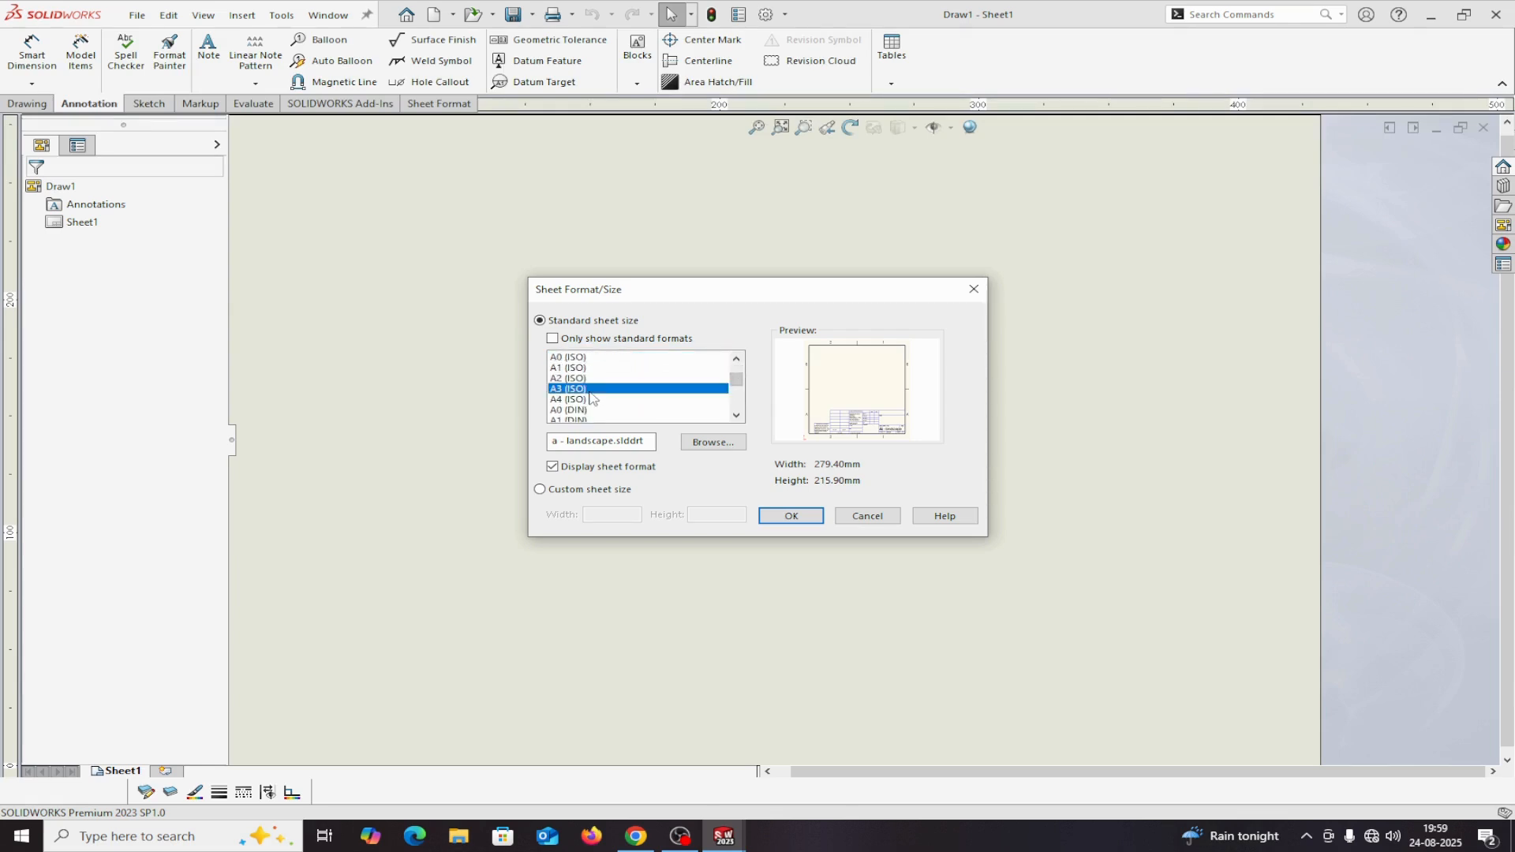
click(790, 517)
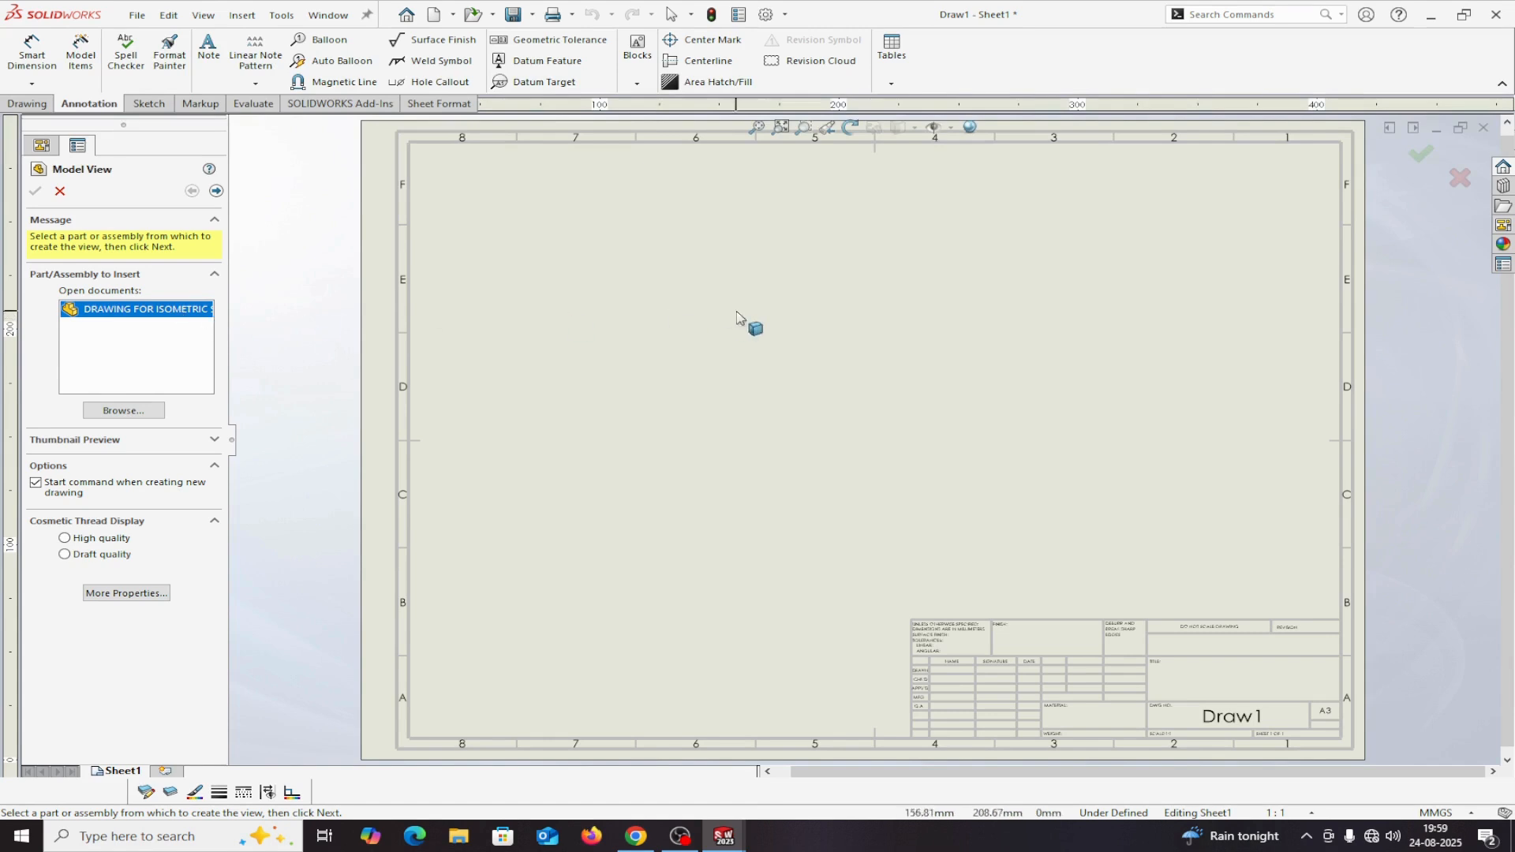
Step: Load the open part DRAWING FOR ISOMETRIC SECTION into the View Palette
click(123, 410)
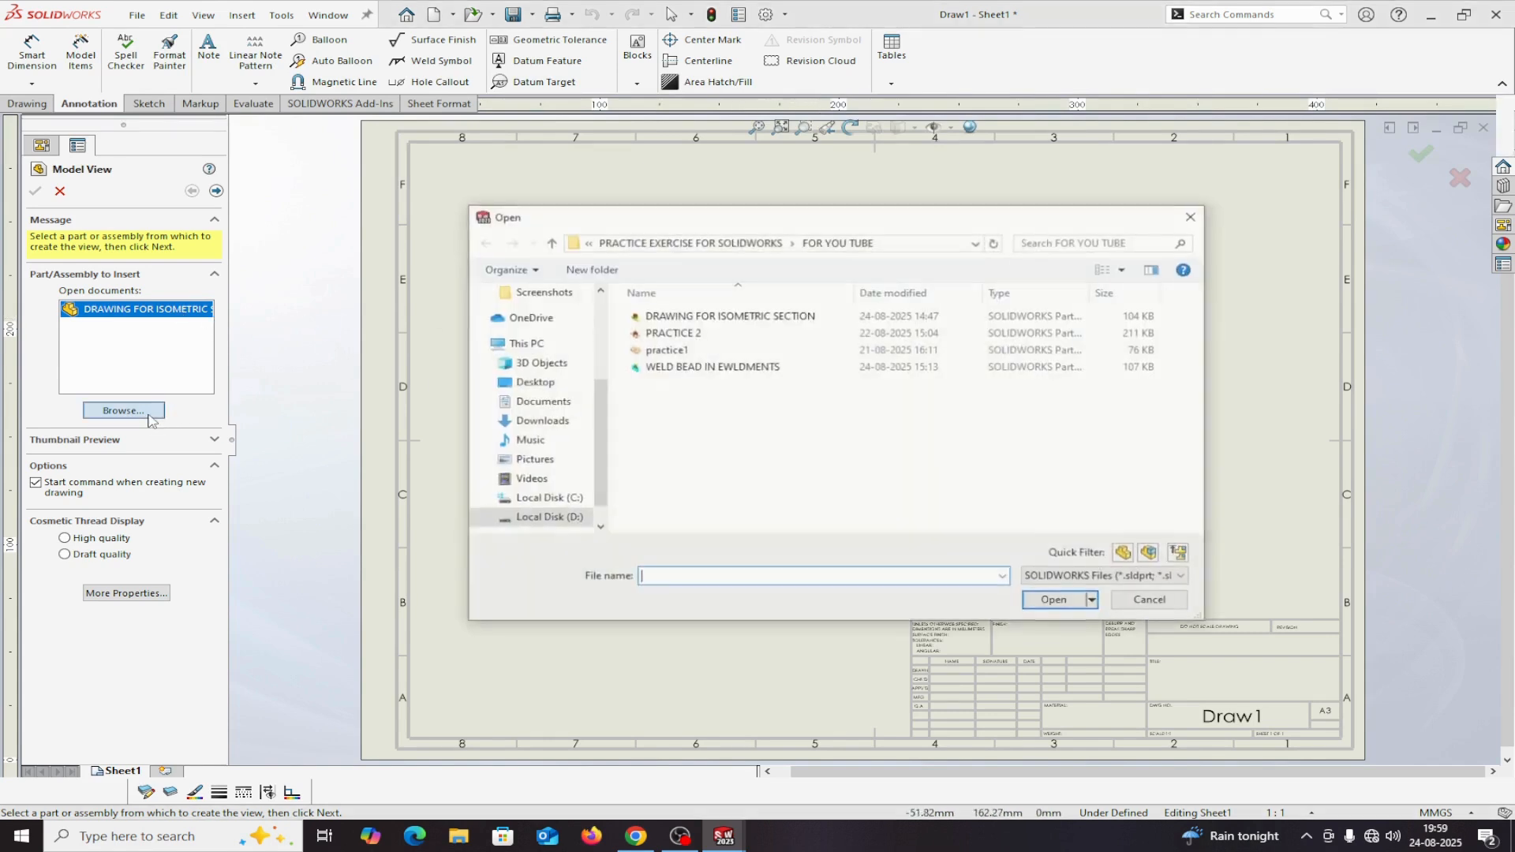
click(1194, 215)
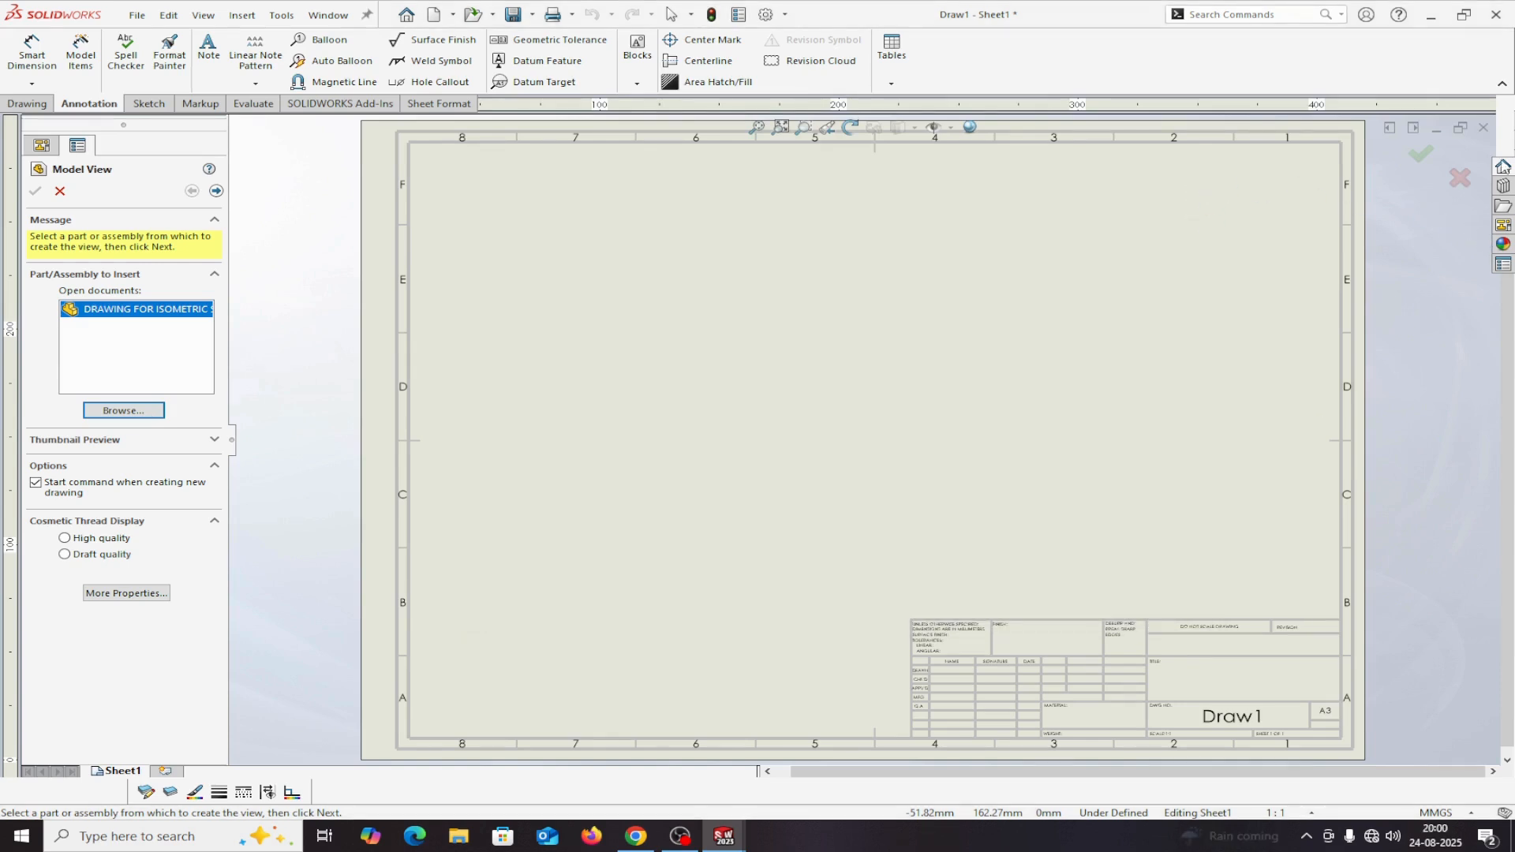
click(1508, 232)
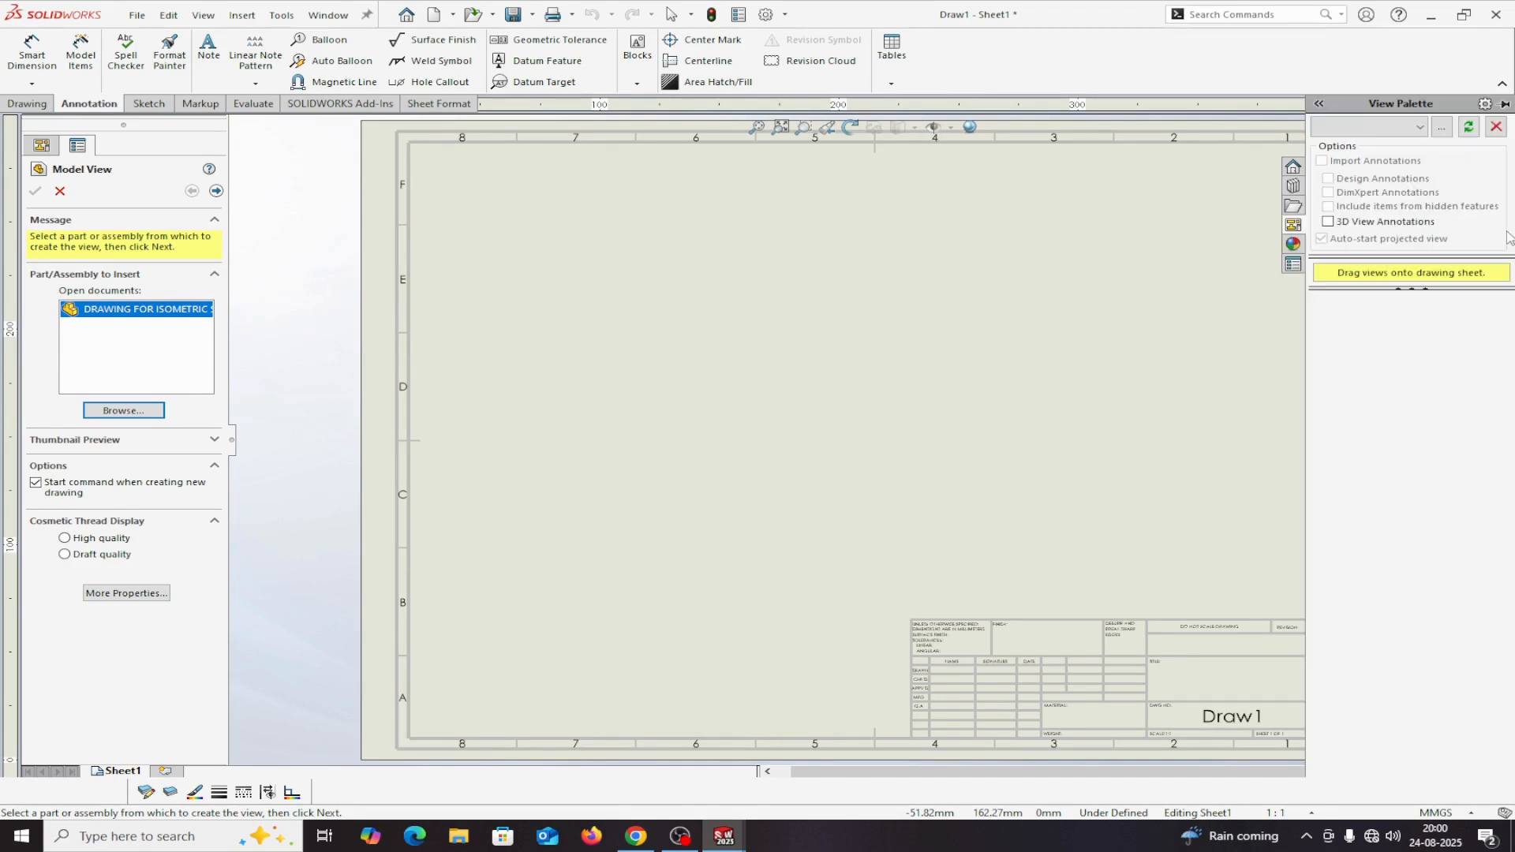
click(1420, 127)
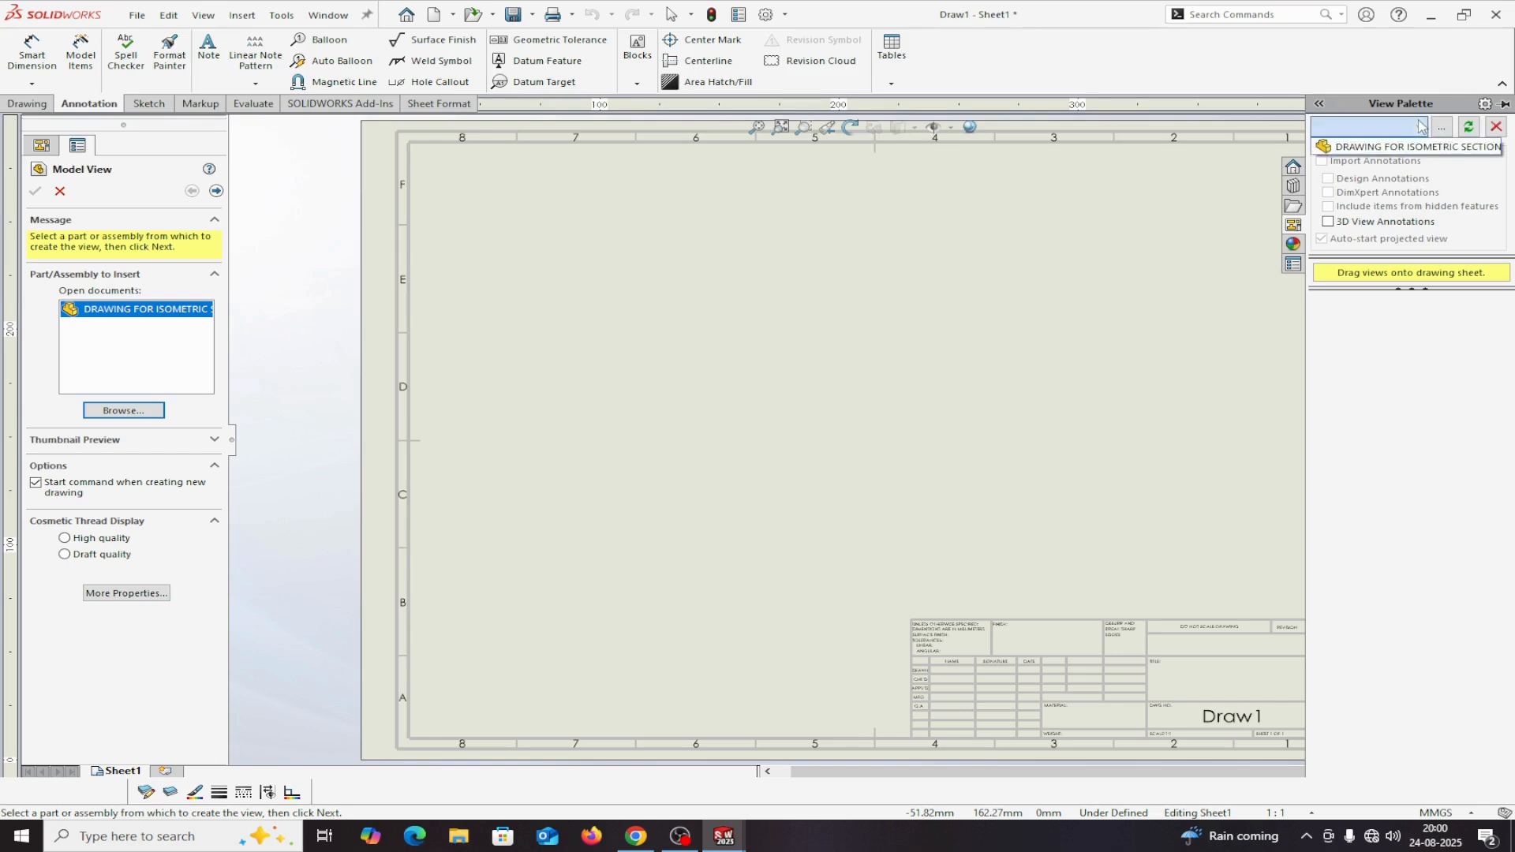
click(1350, 148)
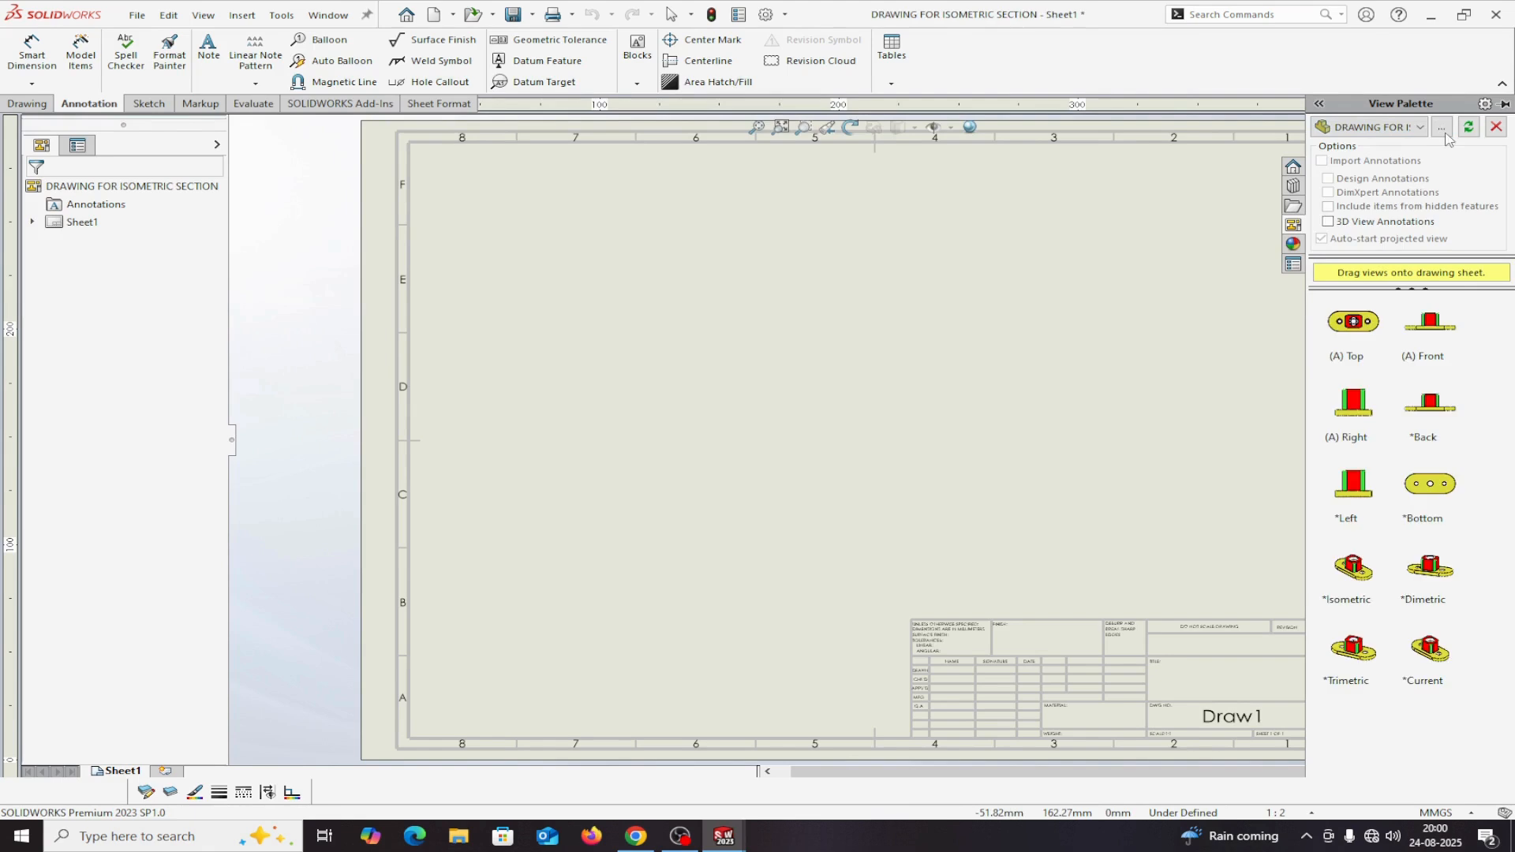
click(1443, 128)
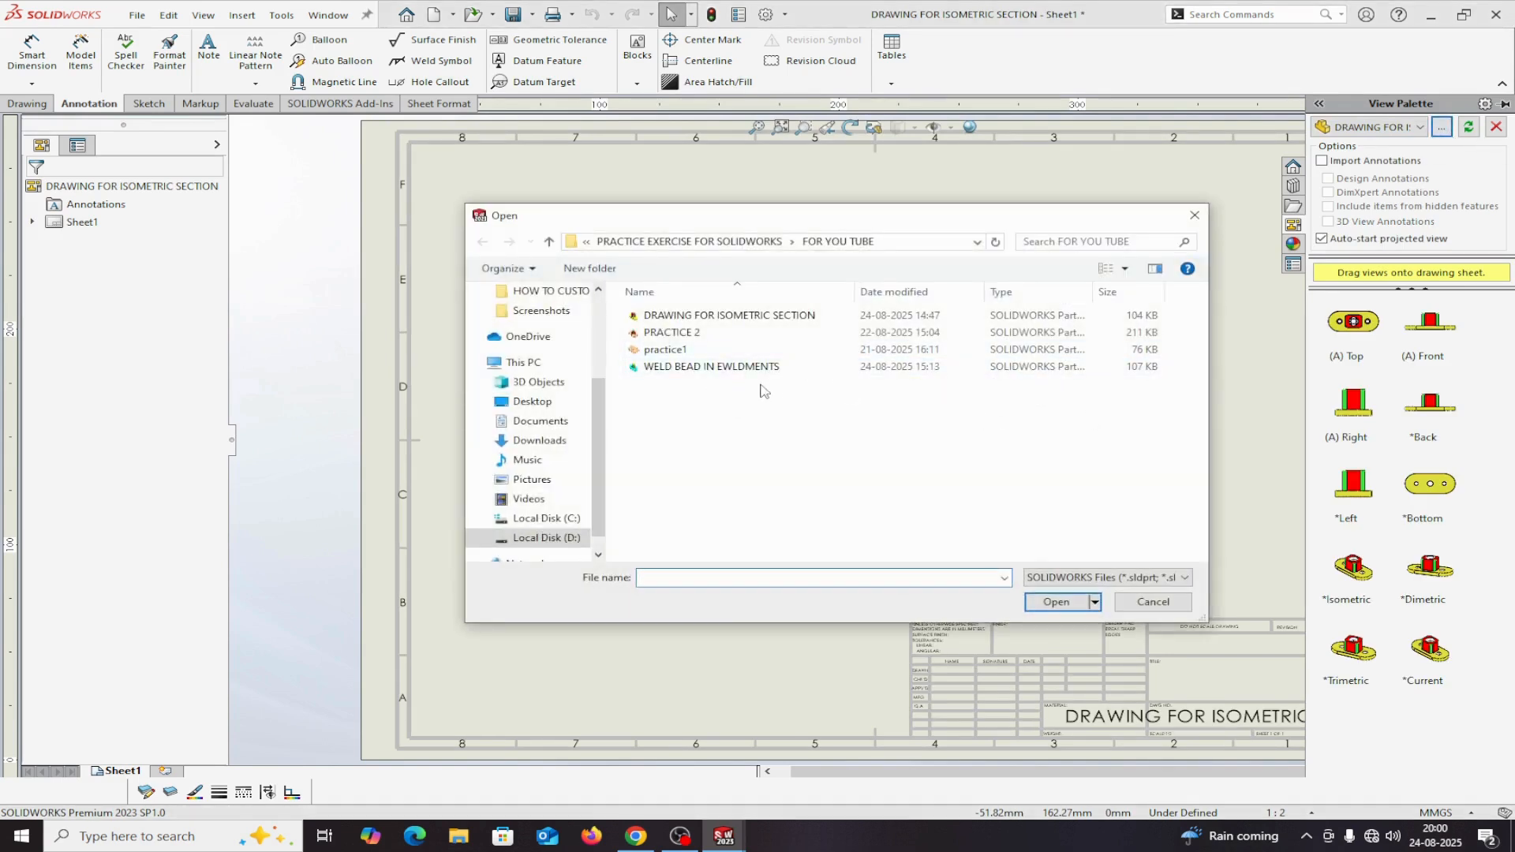
click(1195, 216)
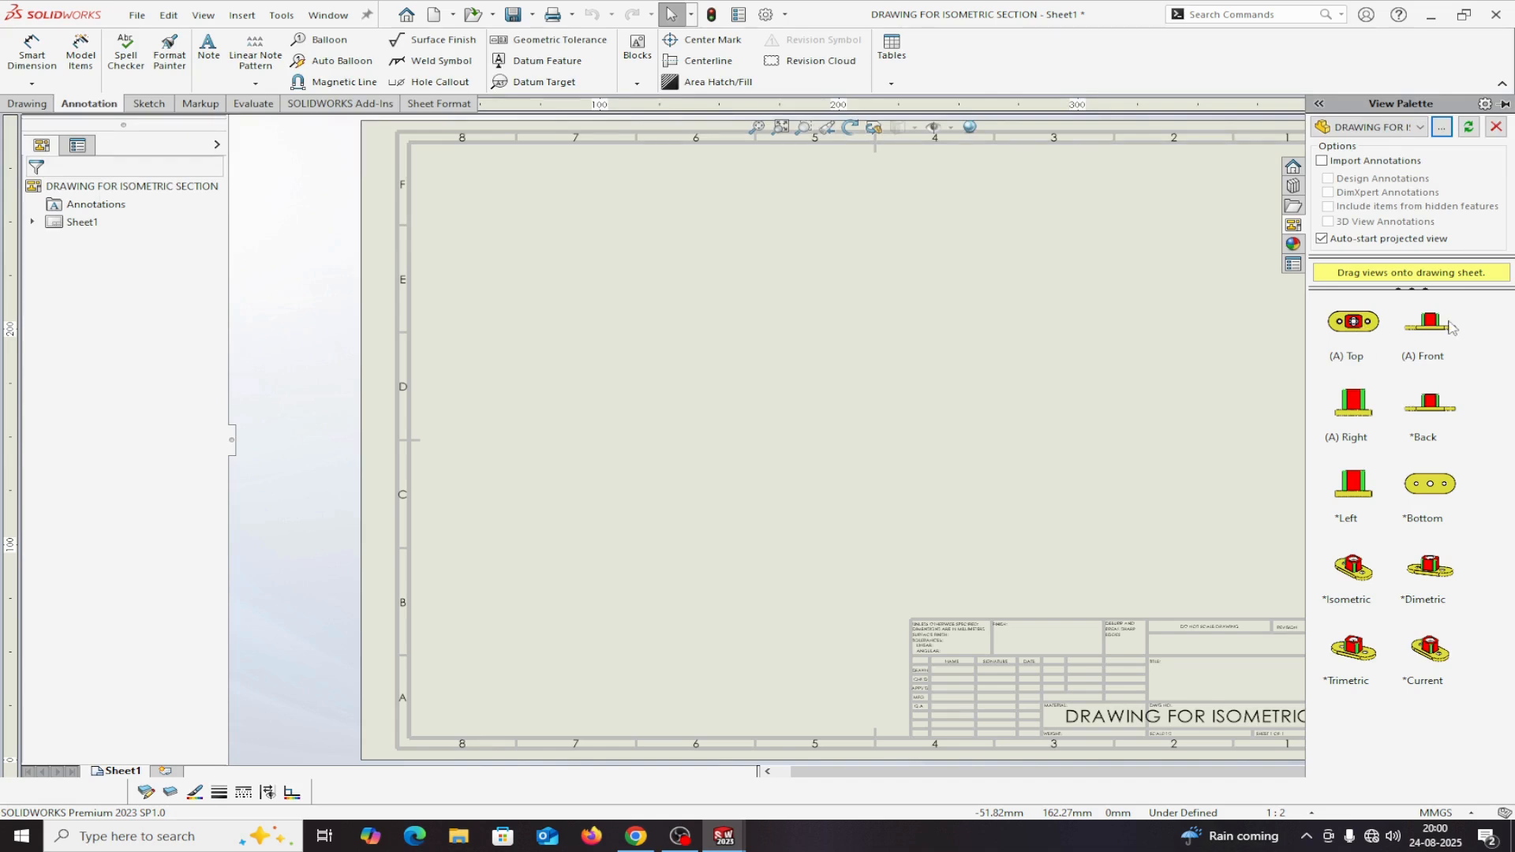
Step: Place the part's top view on the sheet with projected right, front and isometric views around it
mouse_move(1367, 329)
mouse_down()
mouse_move(1109, 403)
mouse_move(792, 446)
mouse_move(629, 497)
mouse_up()
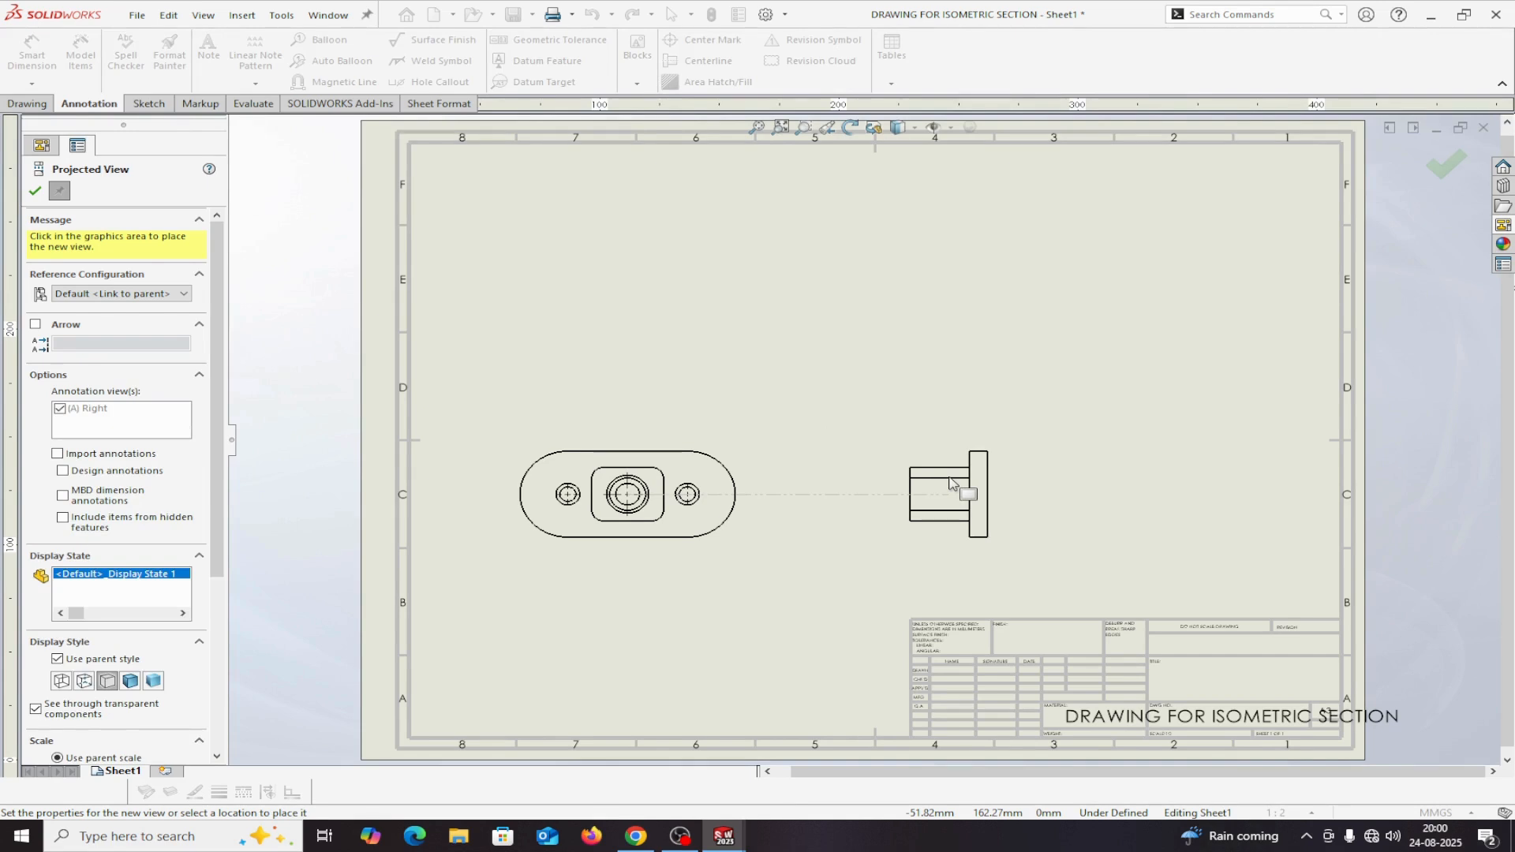
click(951, 484)
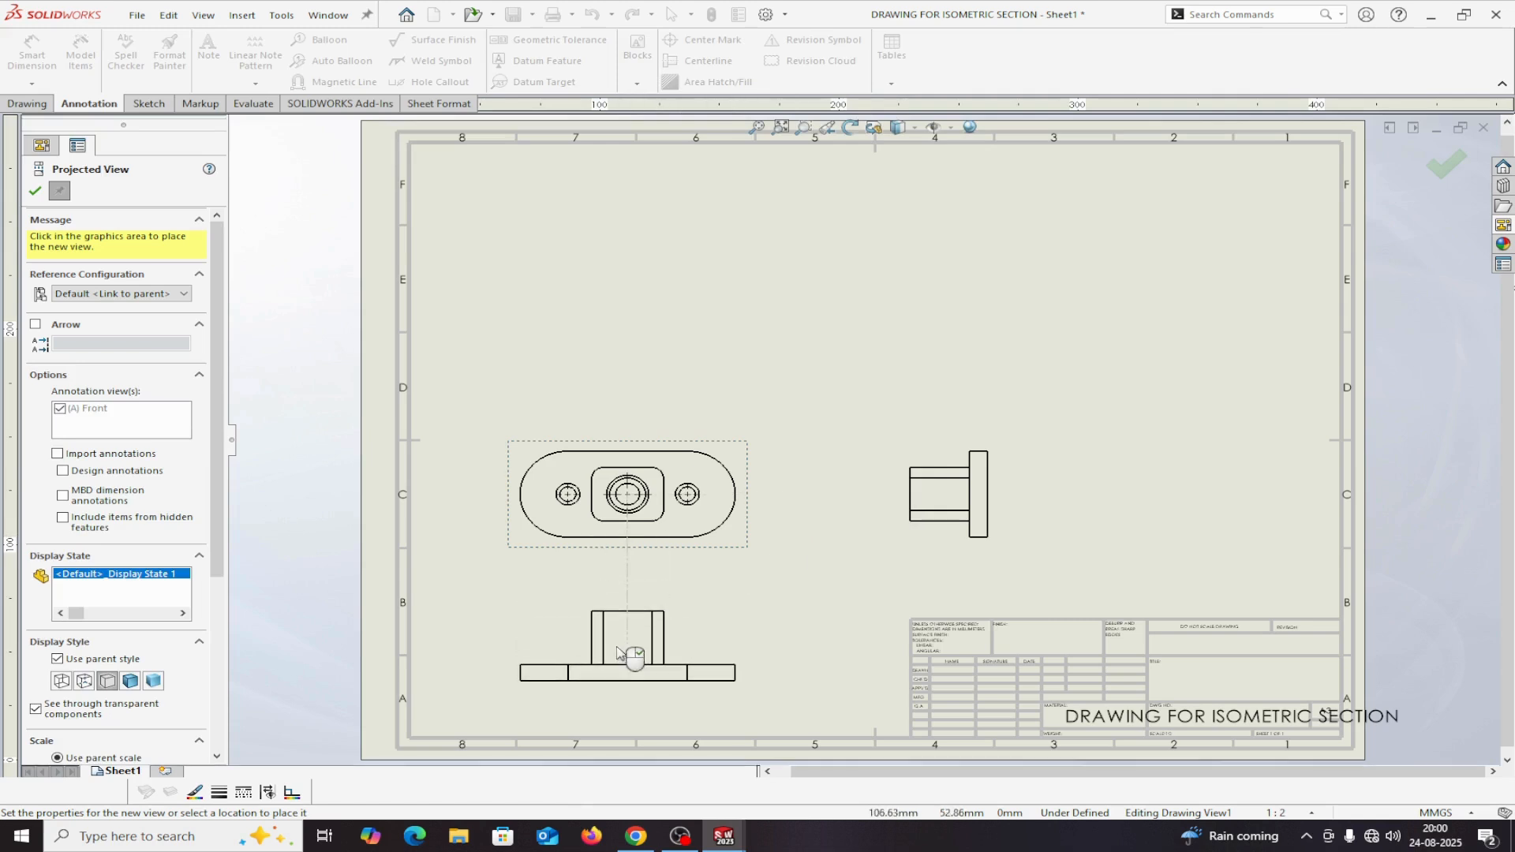
click(619, 653)
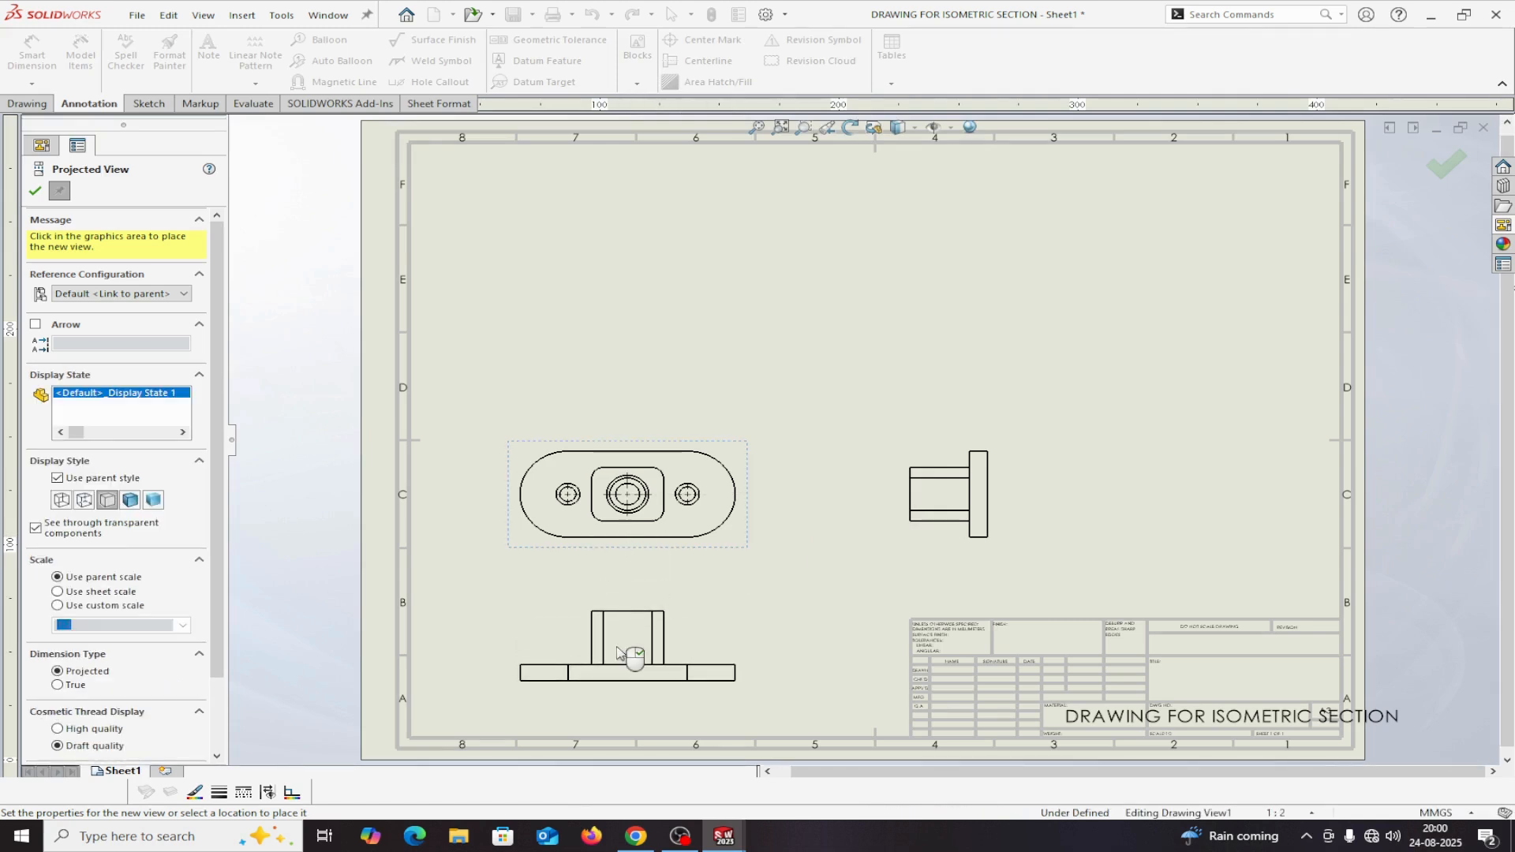
click(1092, 377)
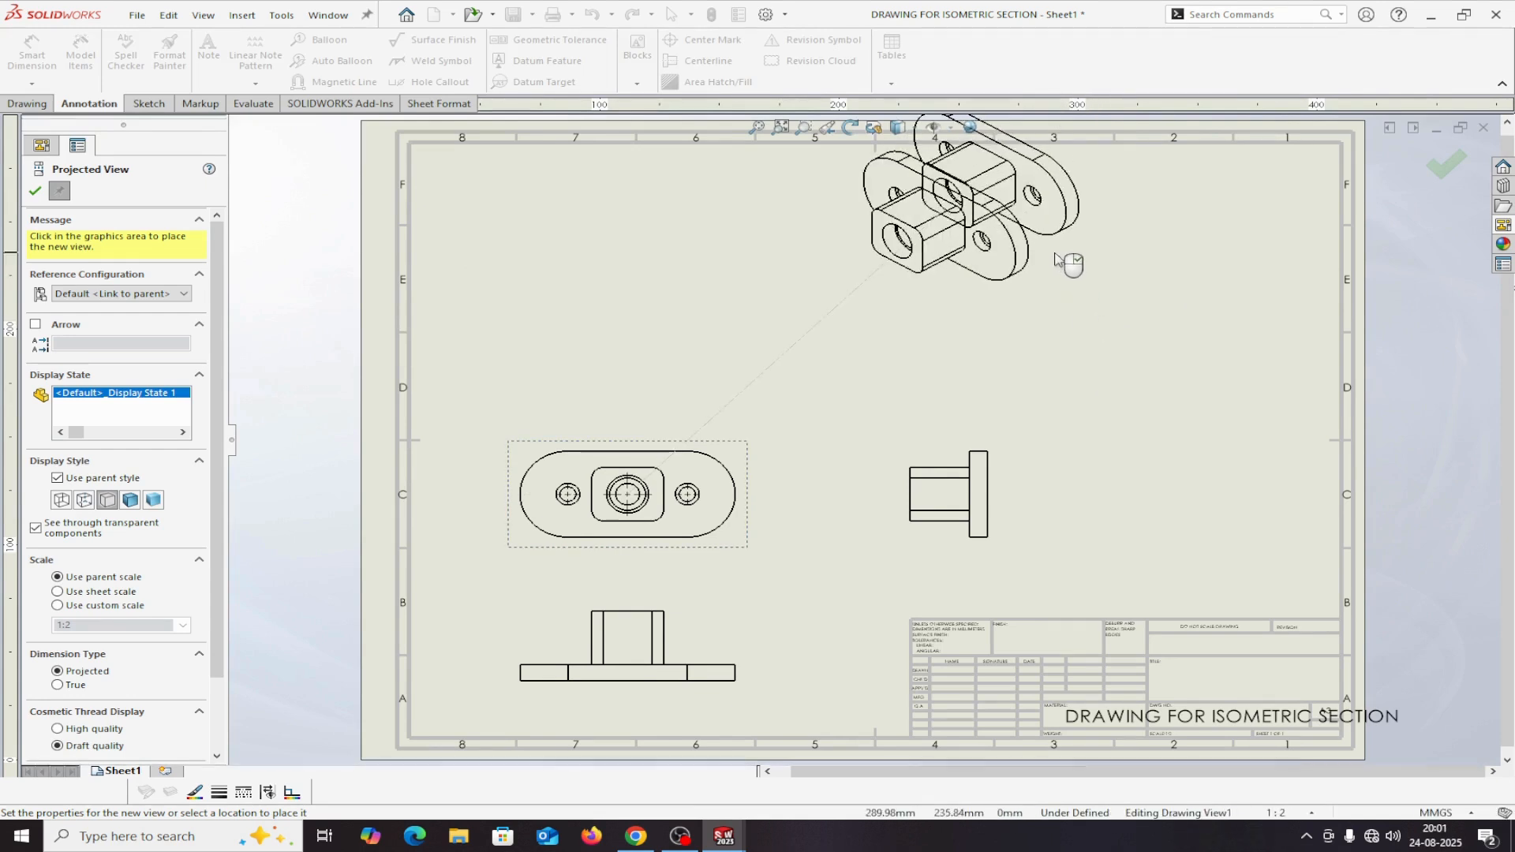
click(34, 190)
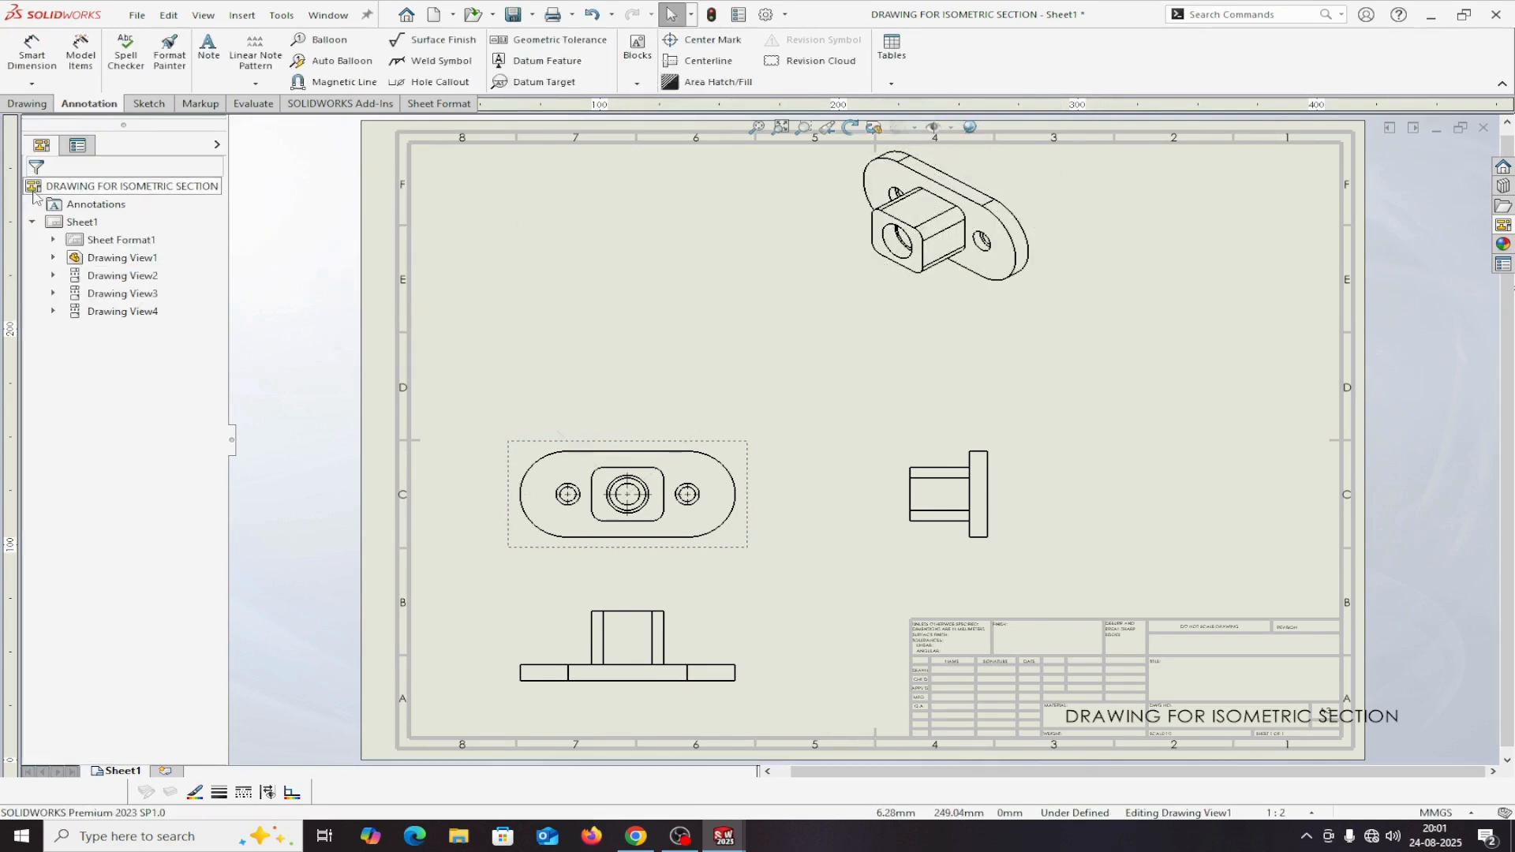
Step: Move the isometric view to the sheet's upper-right area and set its display style to Shaded With Edges
click(1034, 325)
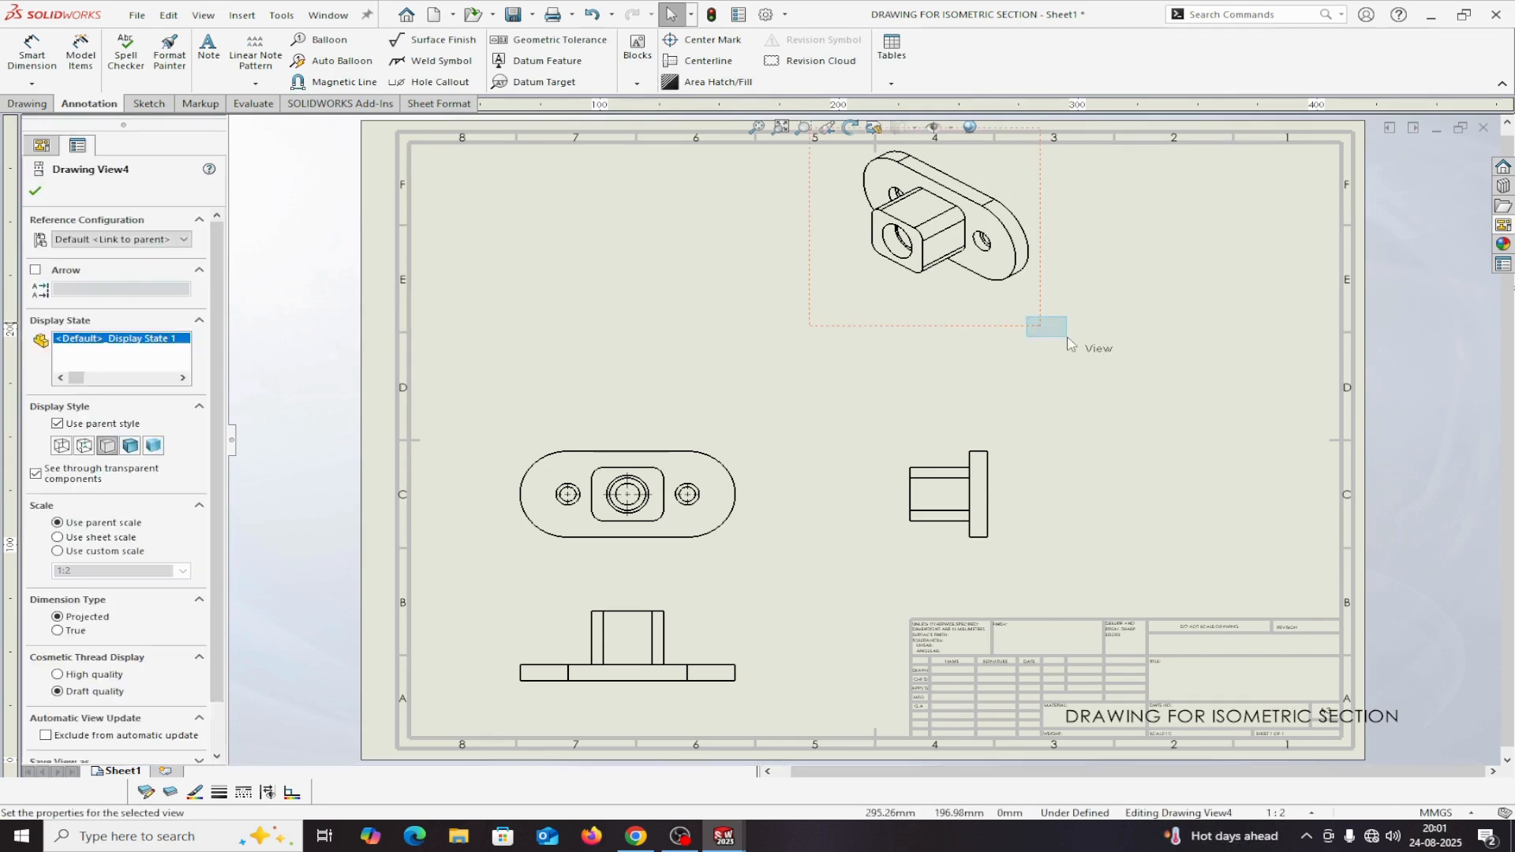
drag(1049, 332, 1207, 387)
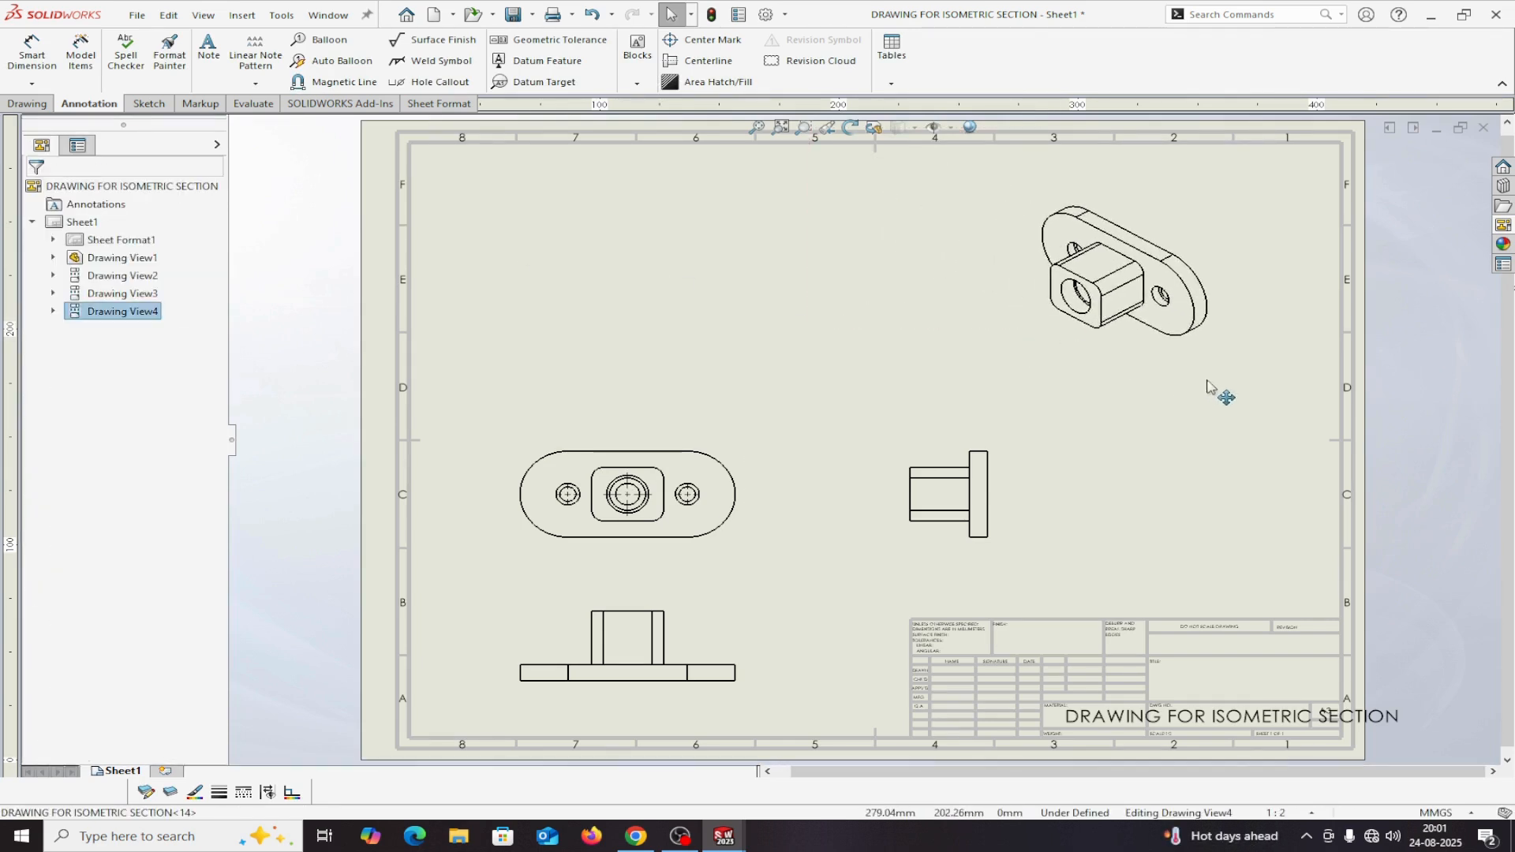
click(1208, 386)
click(130, 446)
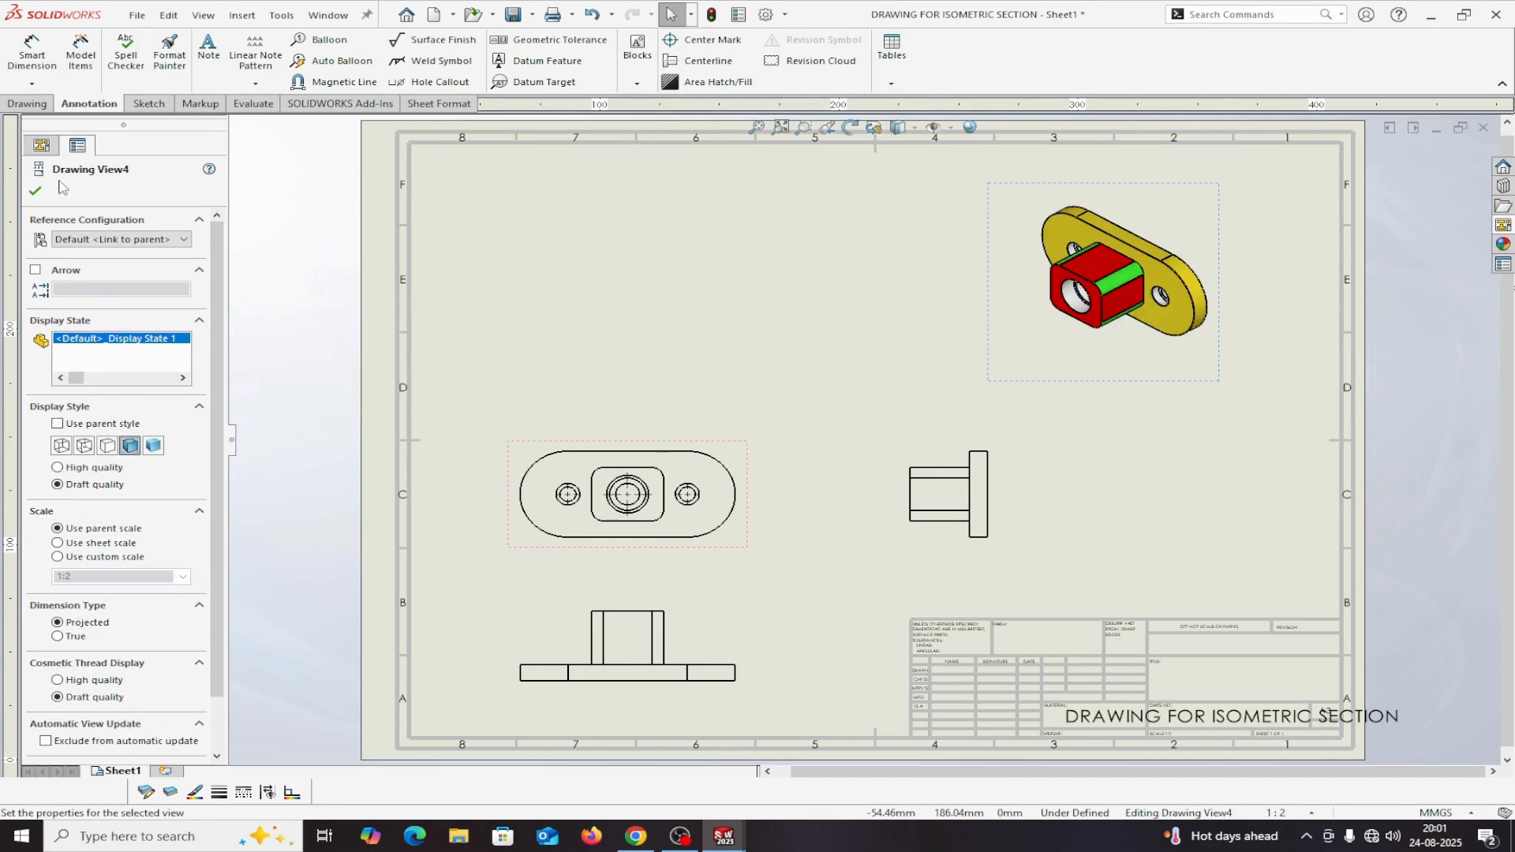
click(36, 190)
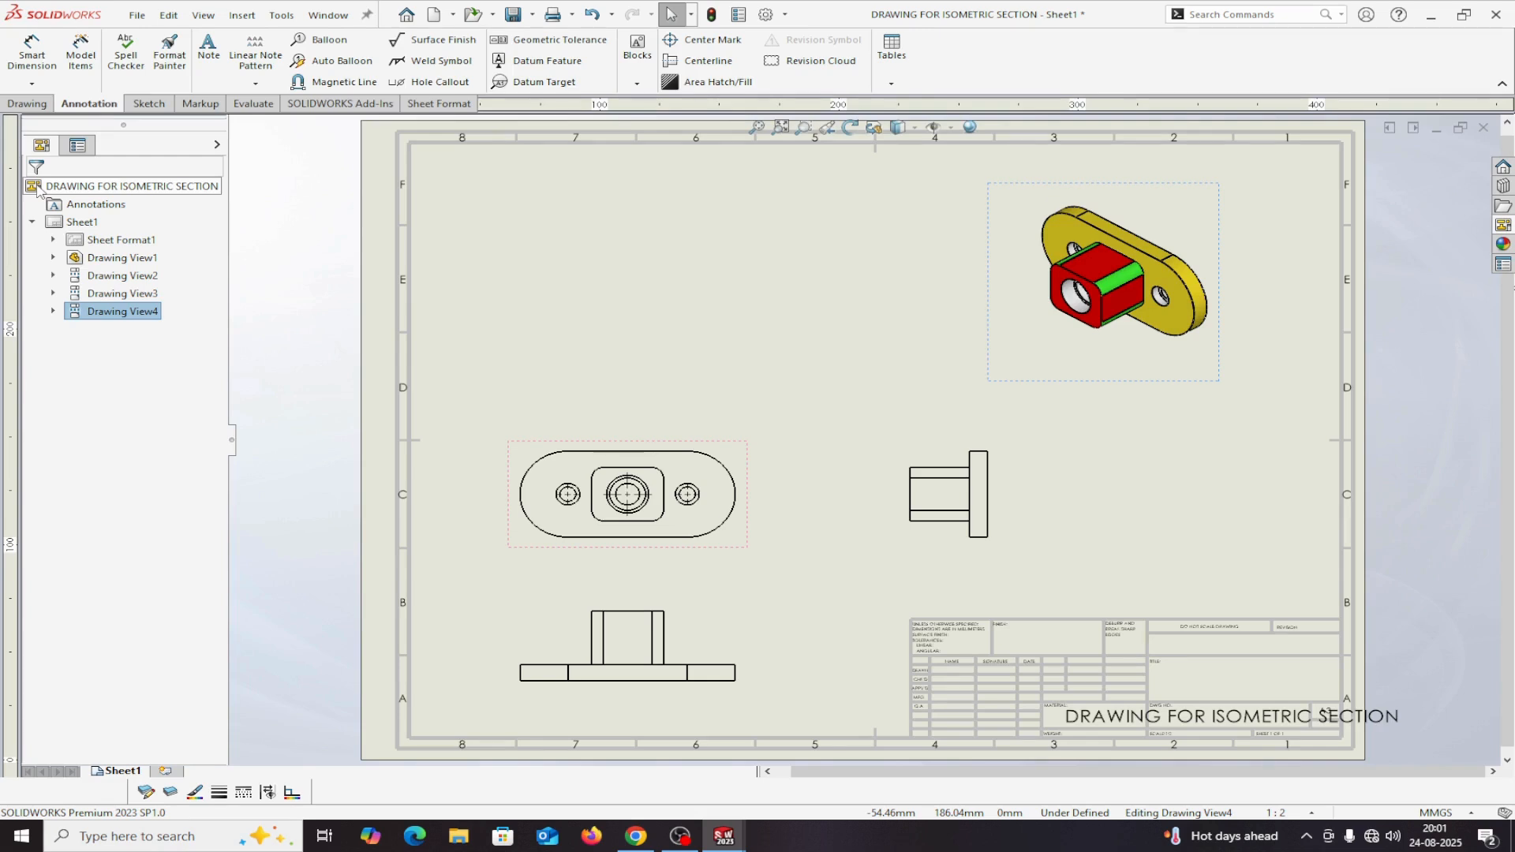
Step: Create a half section view of the top view, cornered at the central hole's centre, and place it above
click(26, 105)
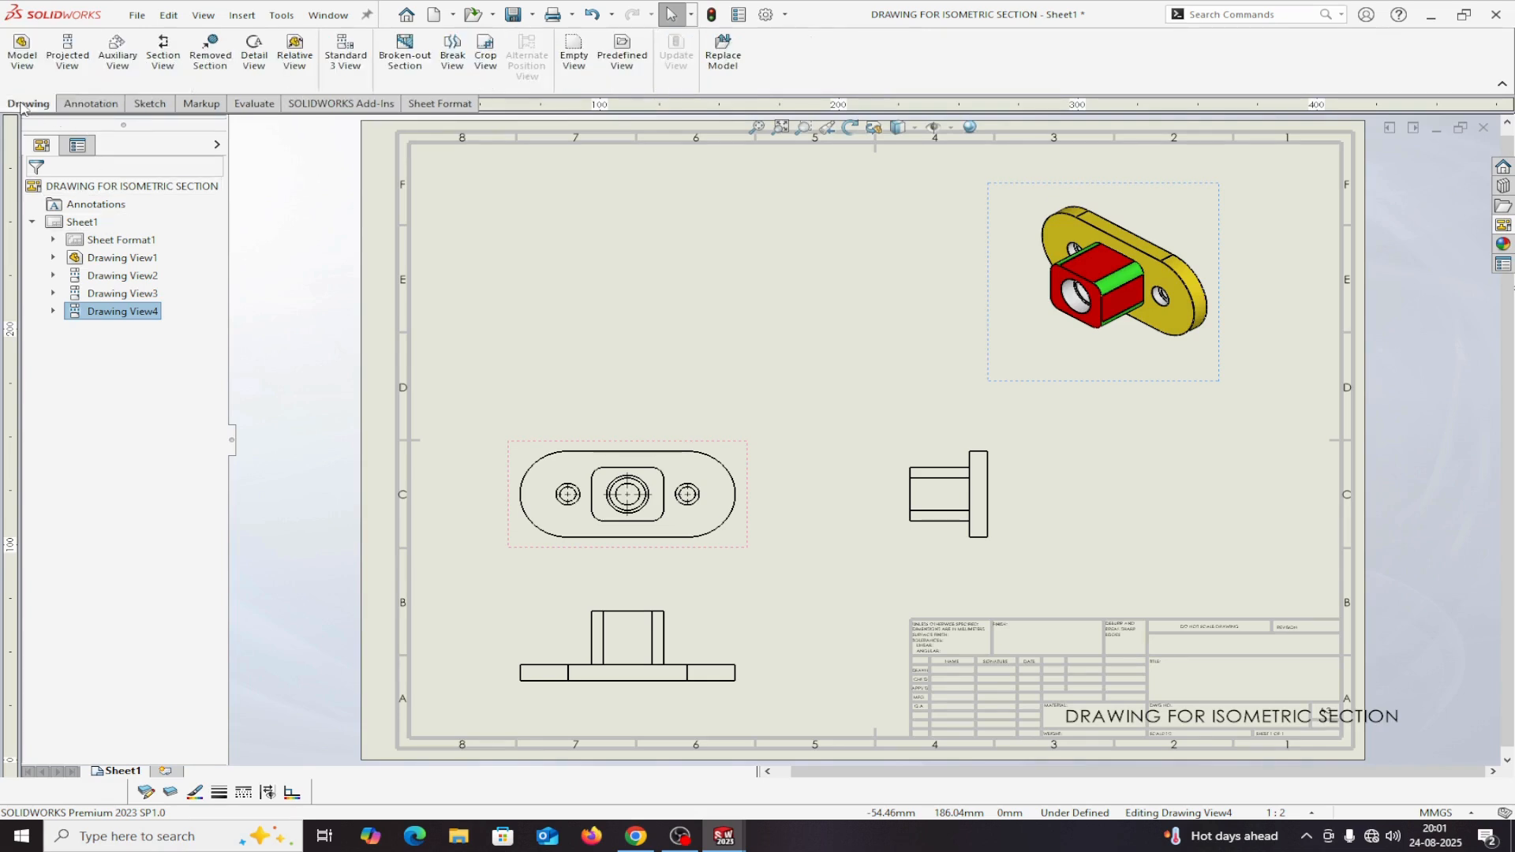
click(164, 57)
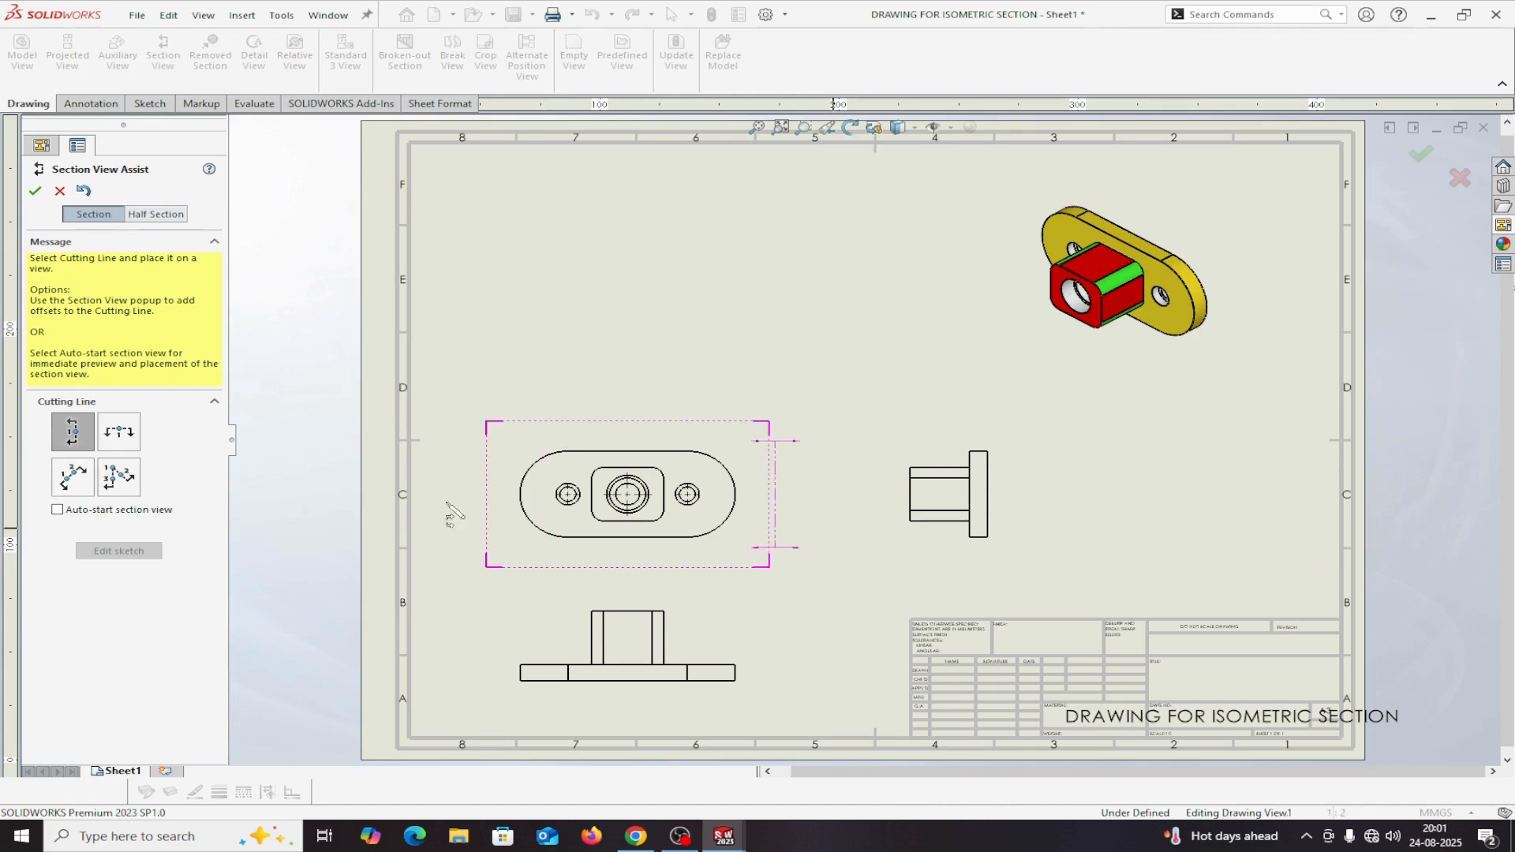
click(59, 431)
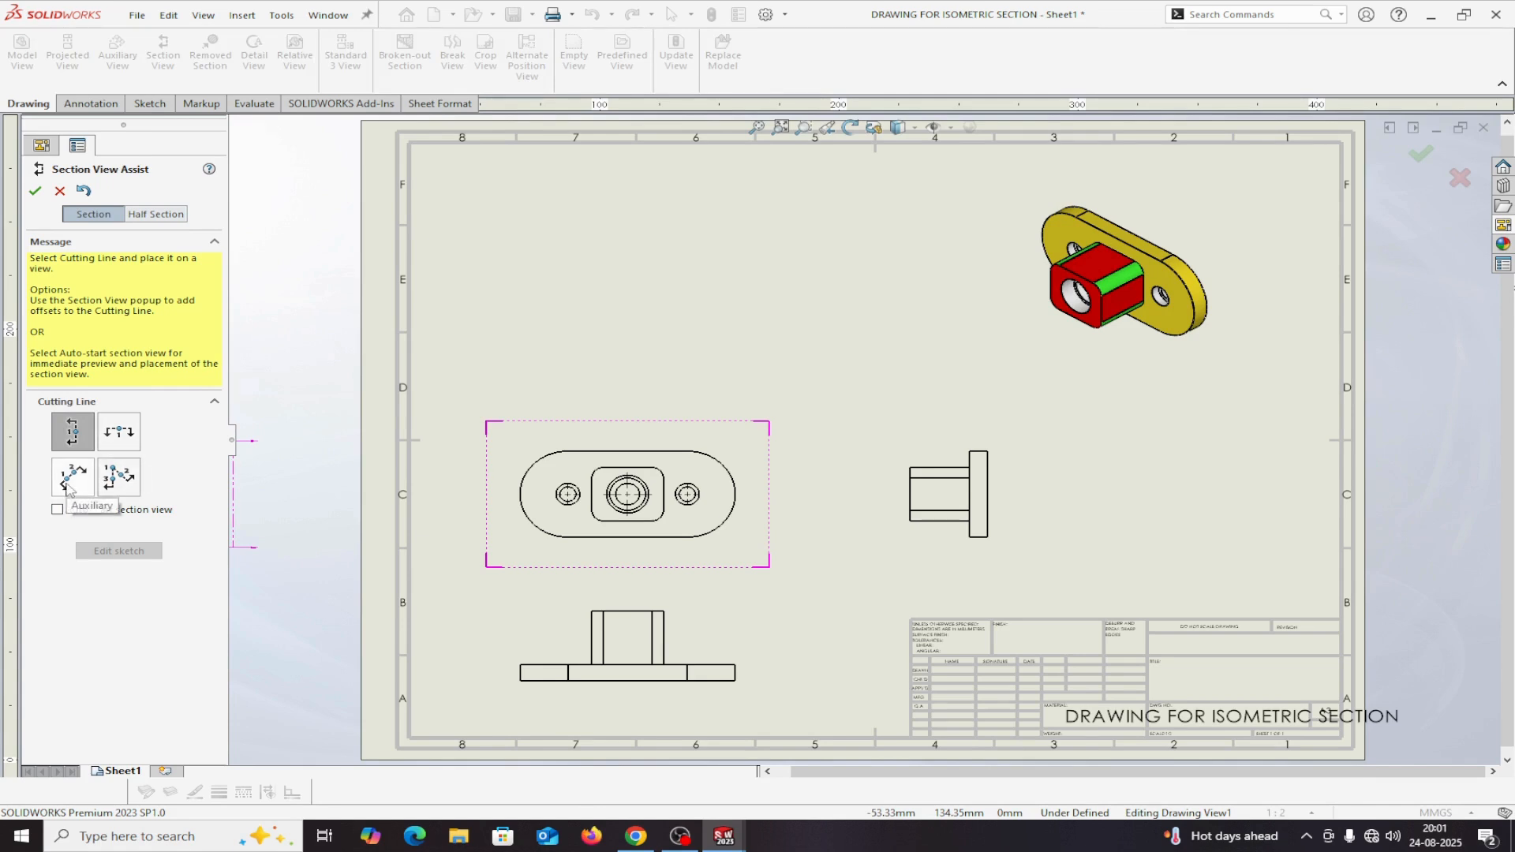
click(138, 215)
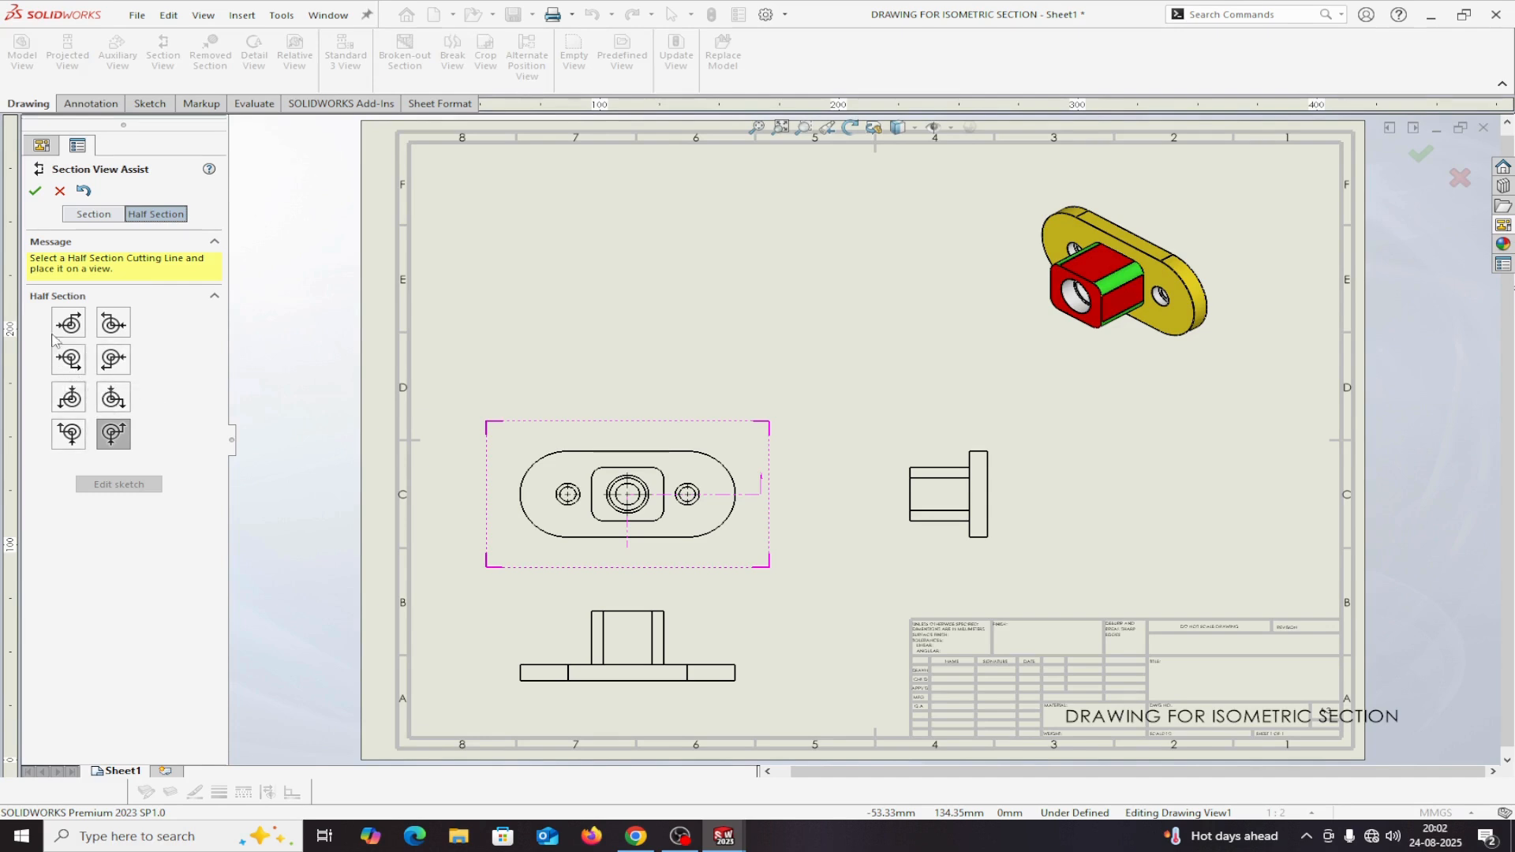
click(114, 442)
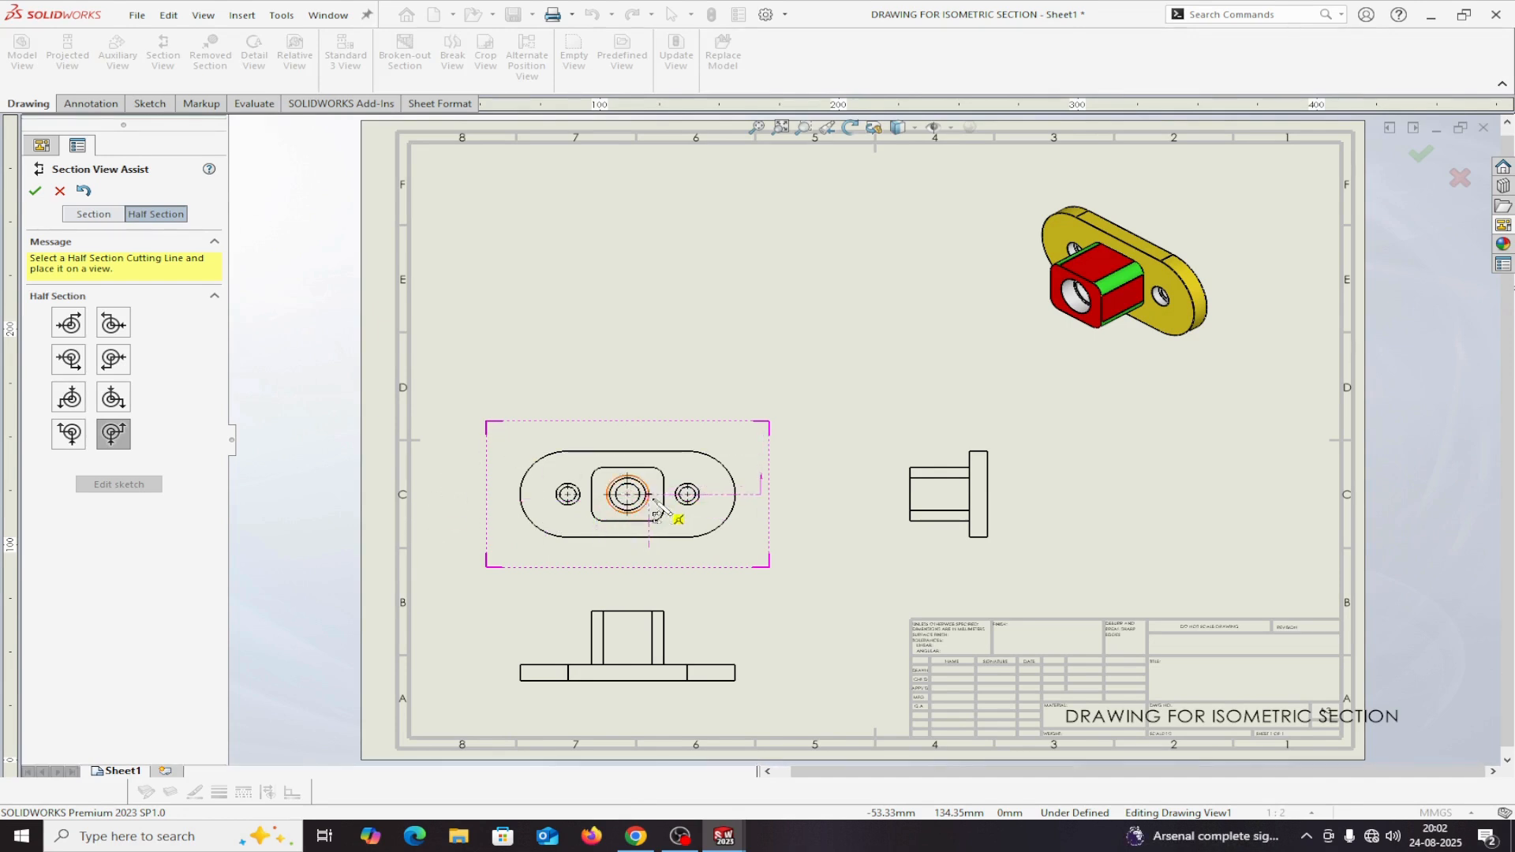
click(629, 495)
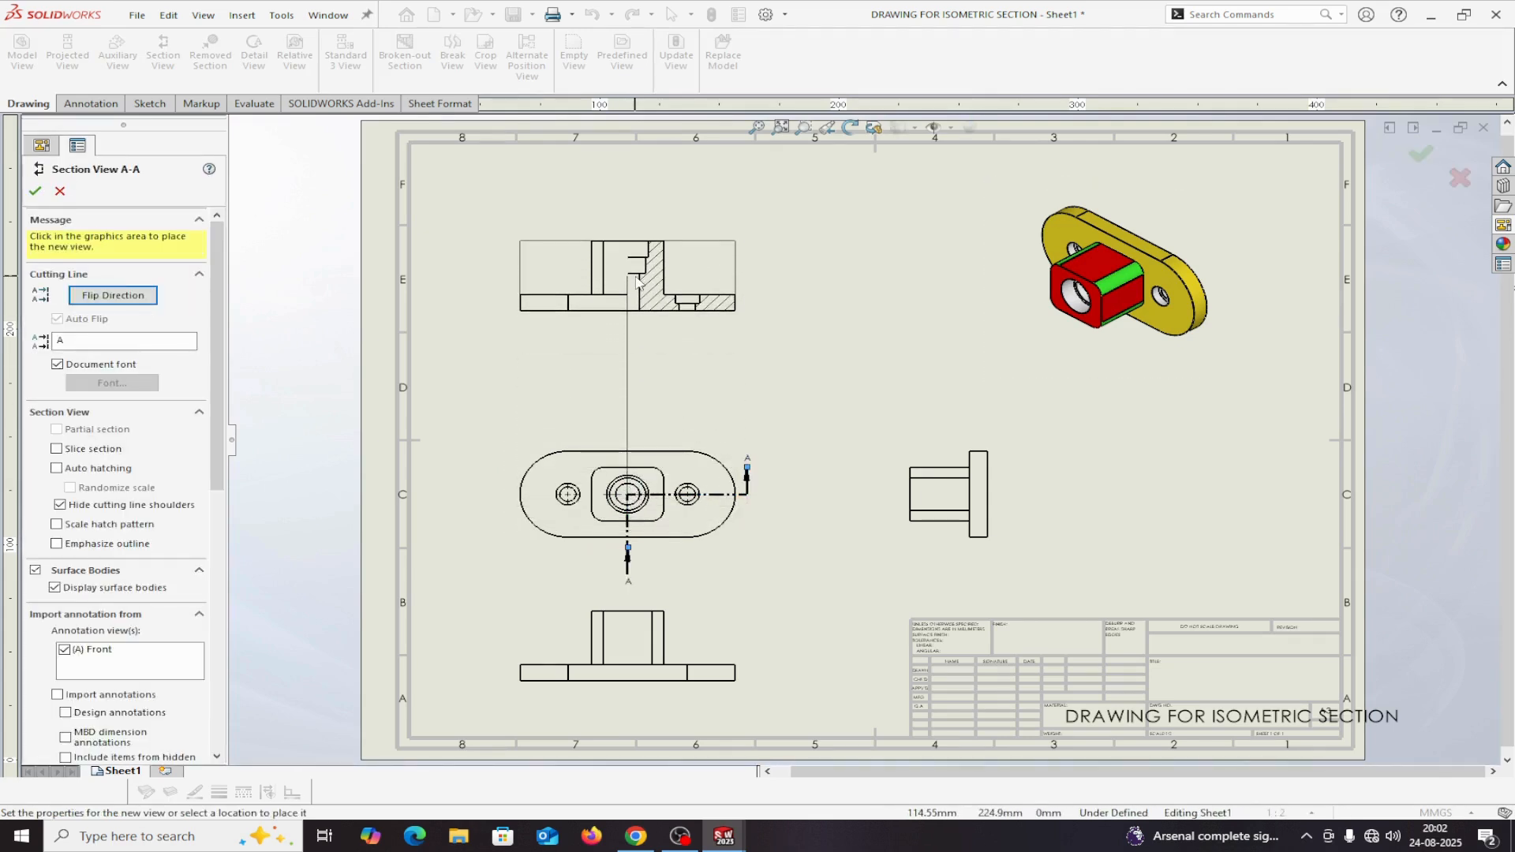
click(638, 282)
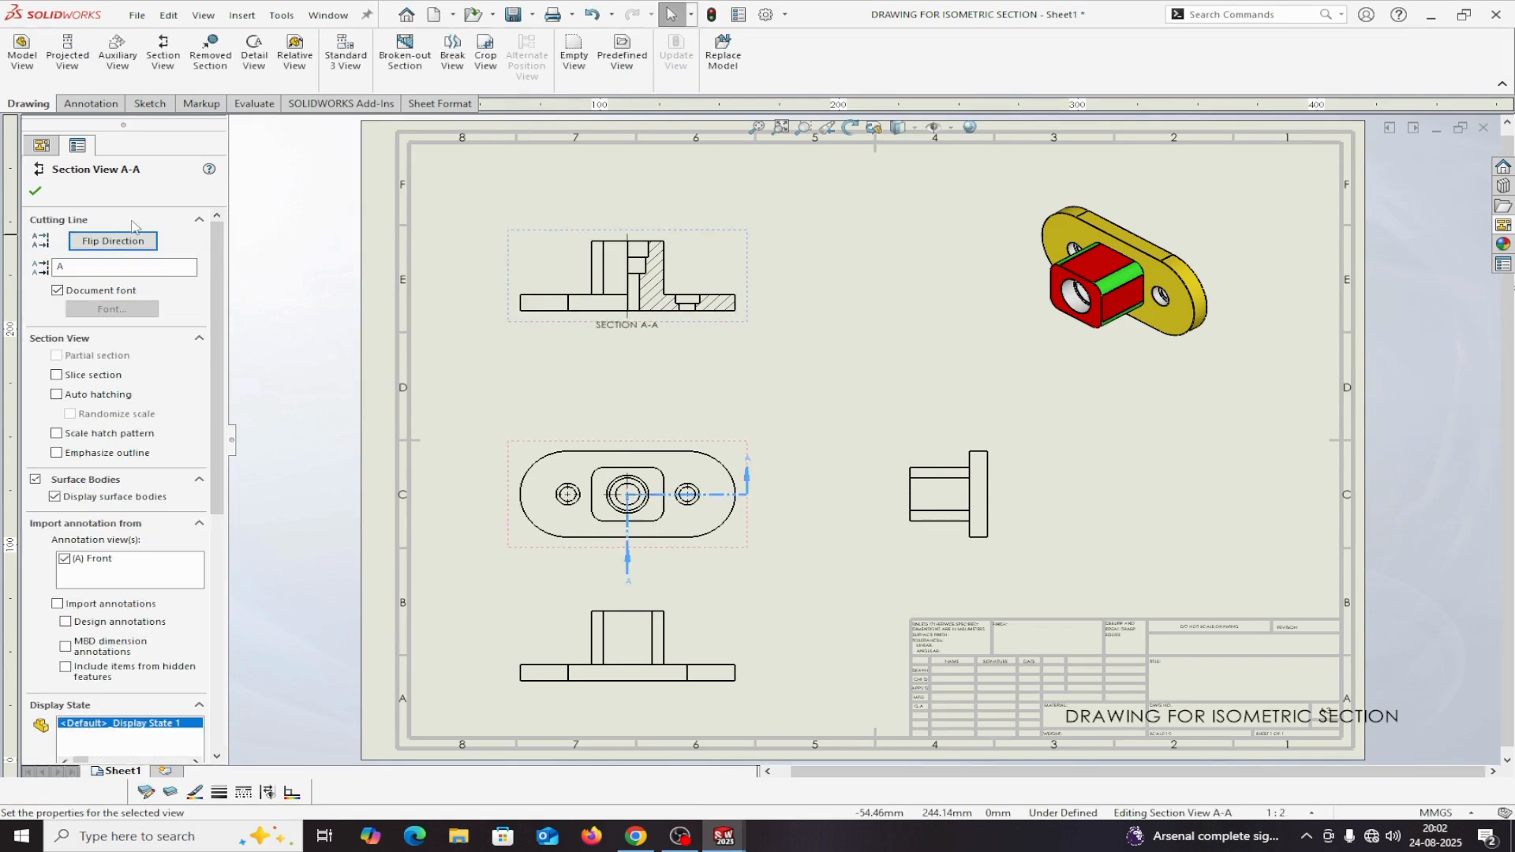
click(35, 190)
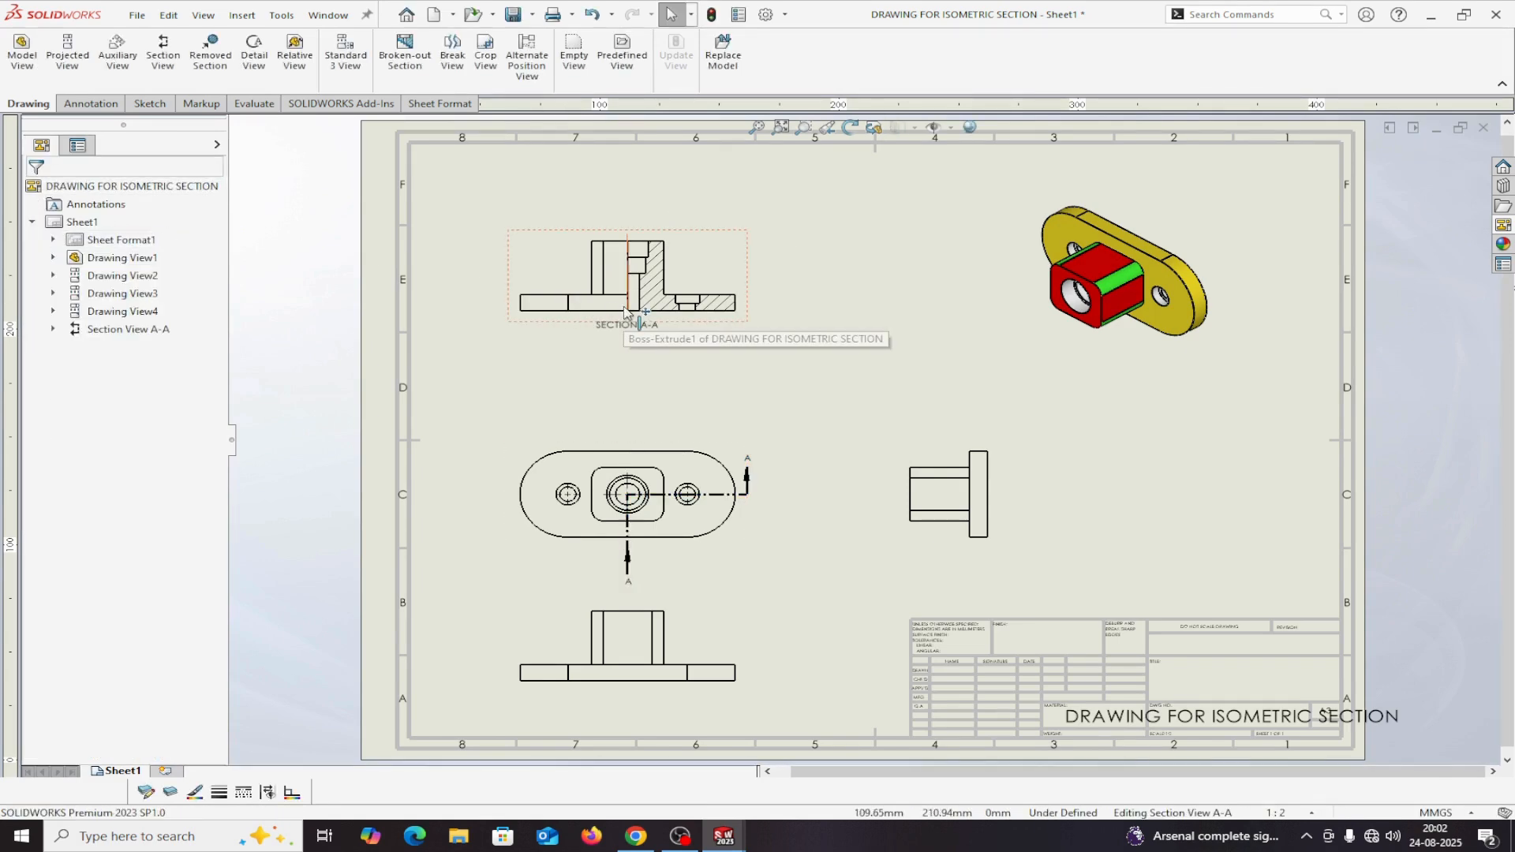
Step: Convert section view A-A to an isometric section view
click(719, 280)
right_click(720, 282)
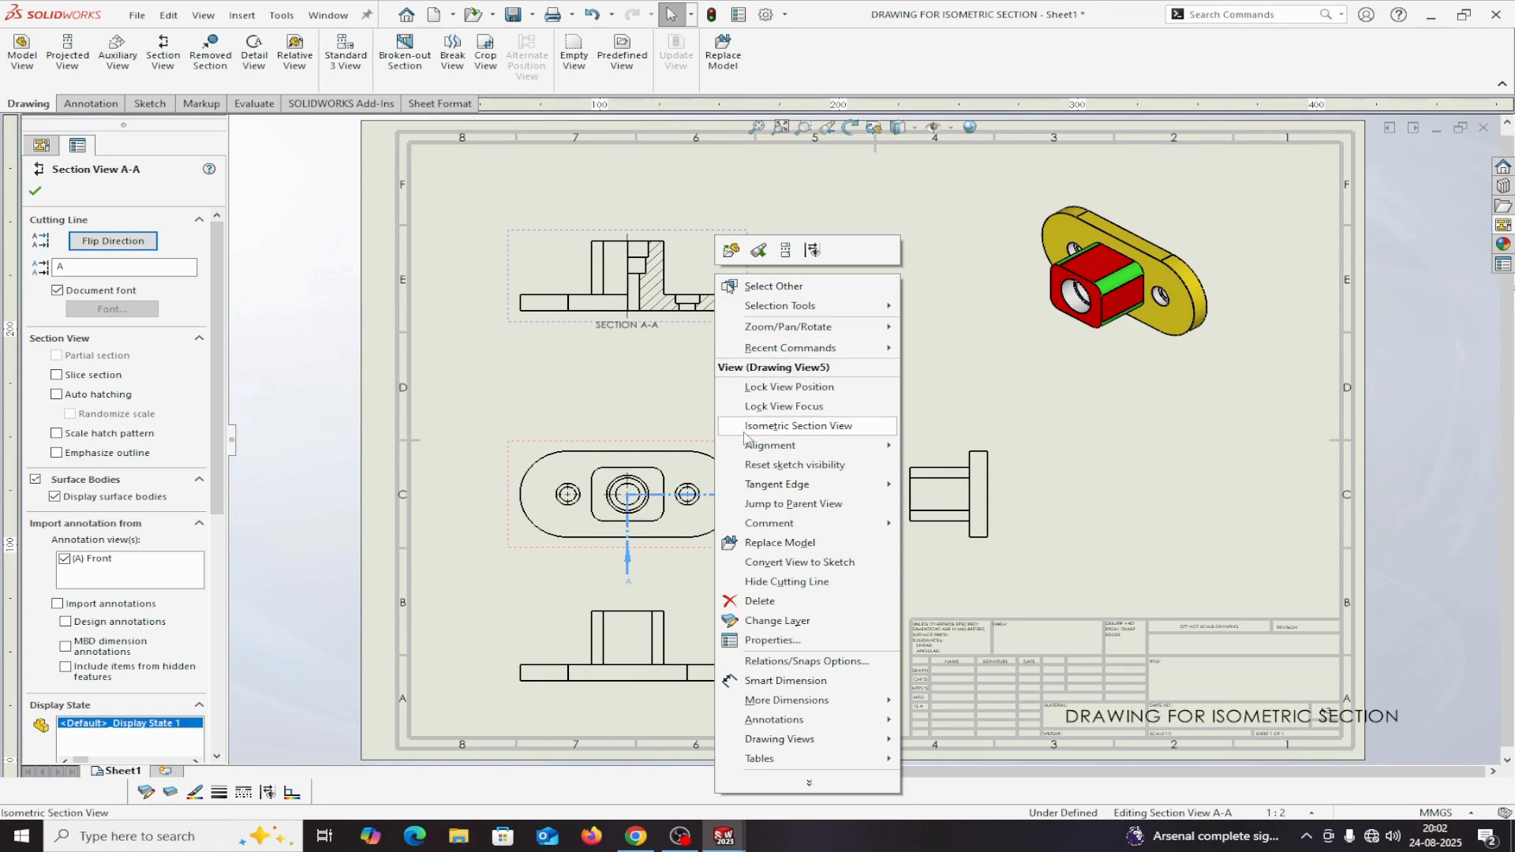
click(861, 437)
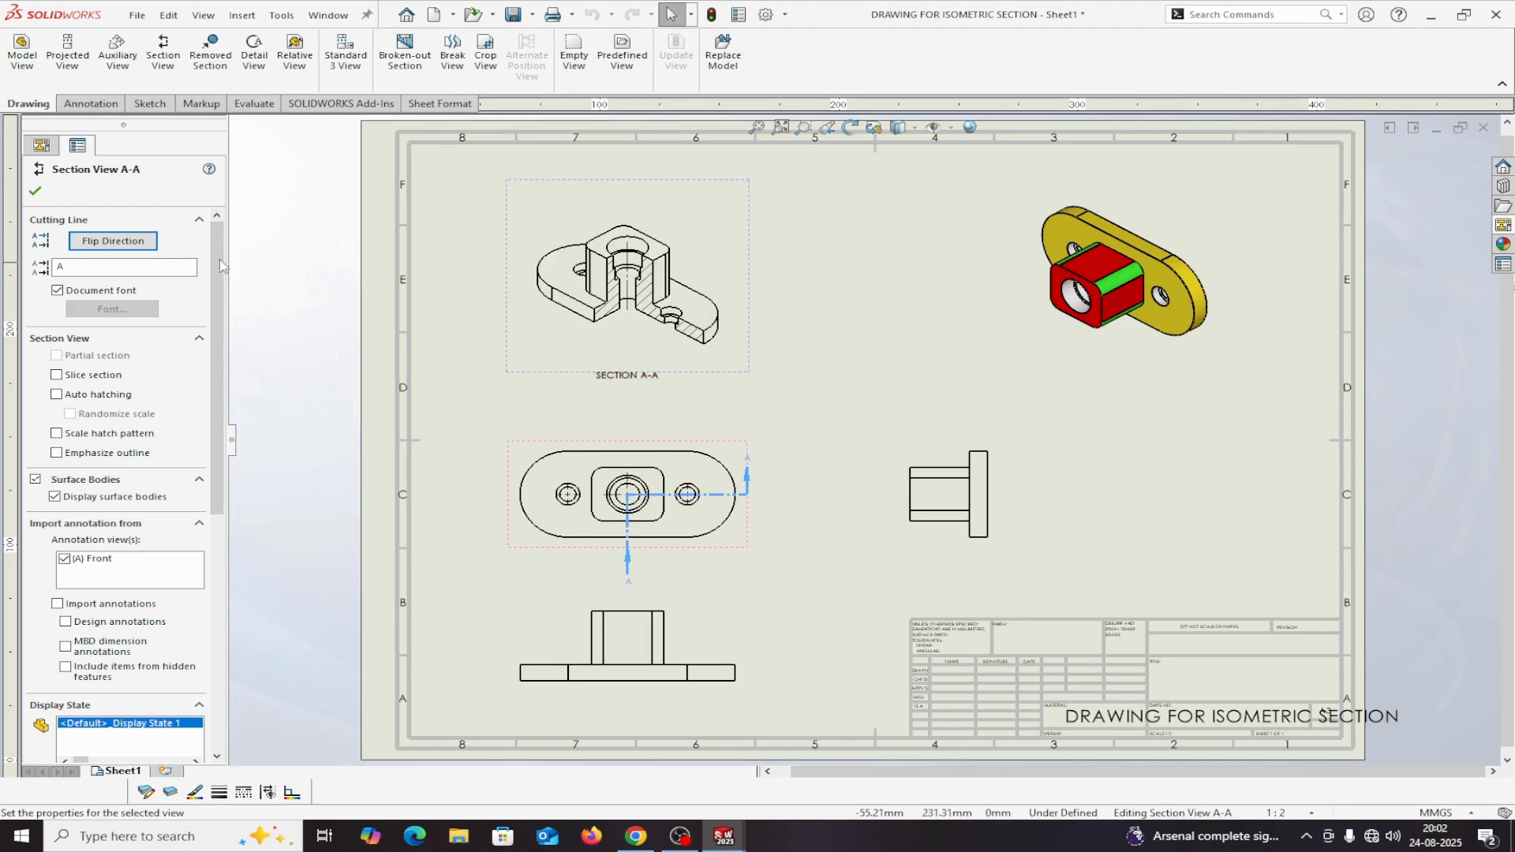
click(35, 193)
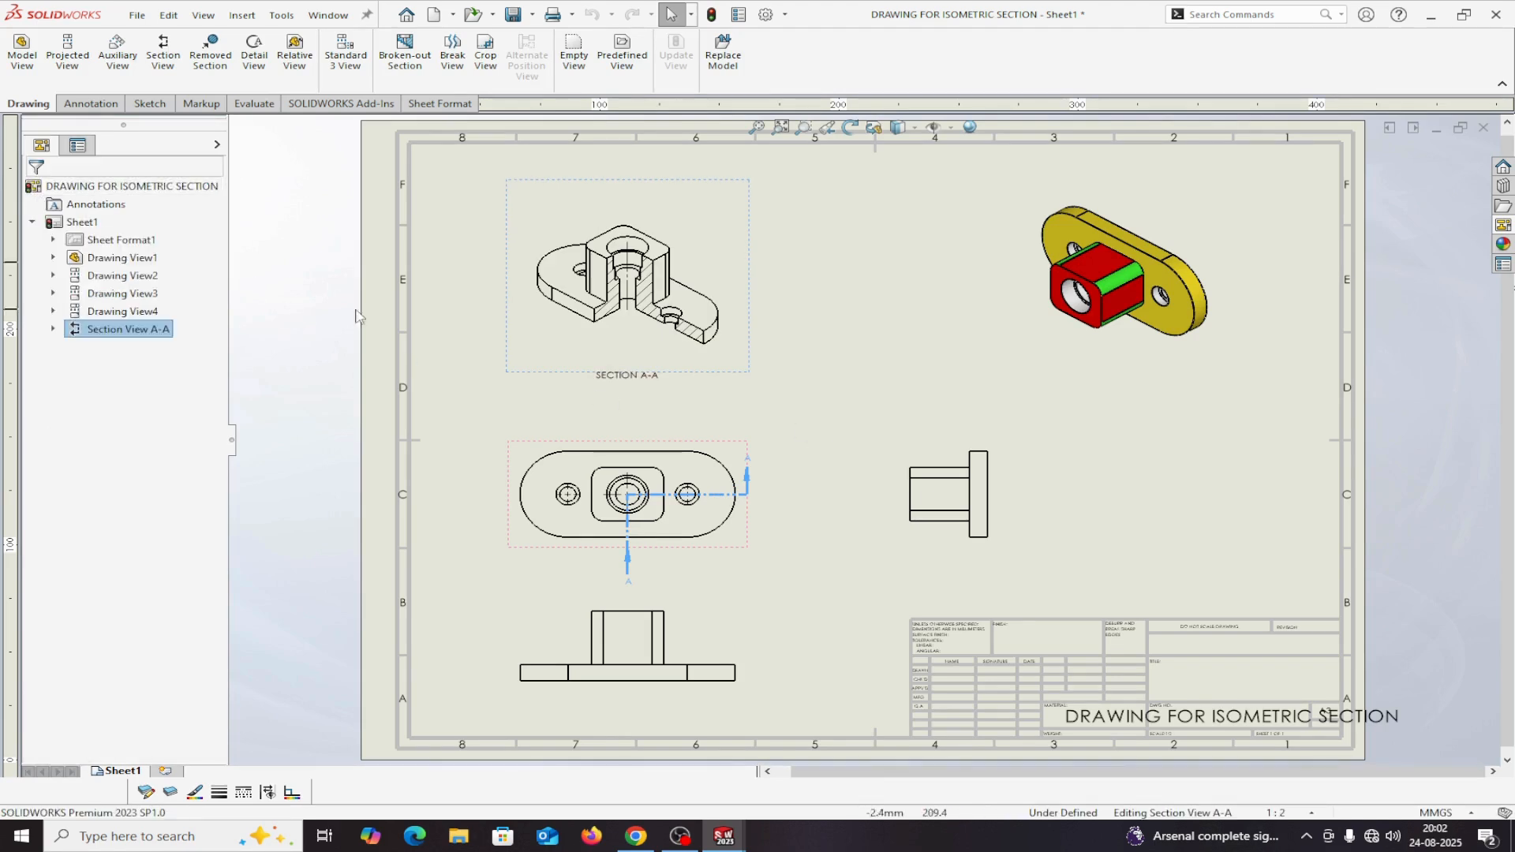
Step: Remove the isometric view from section view A-A
click(698, 365)
right_click(698, 365)
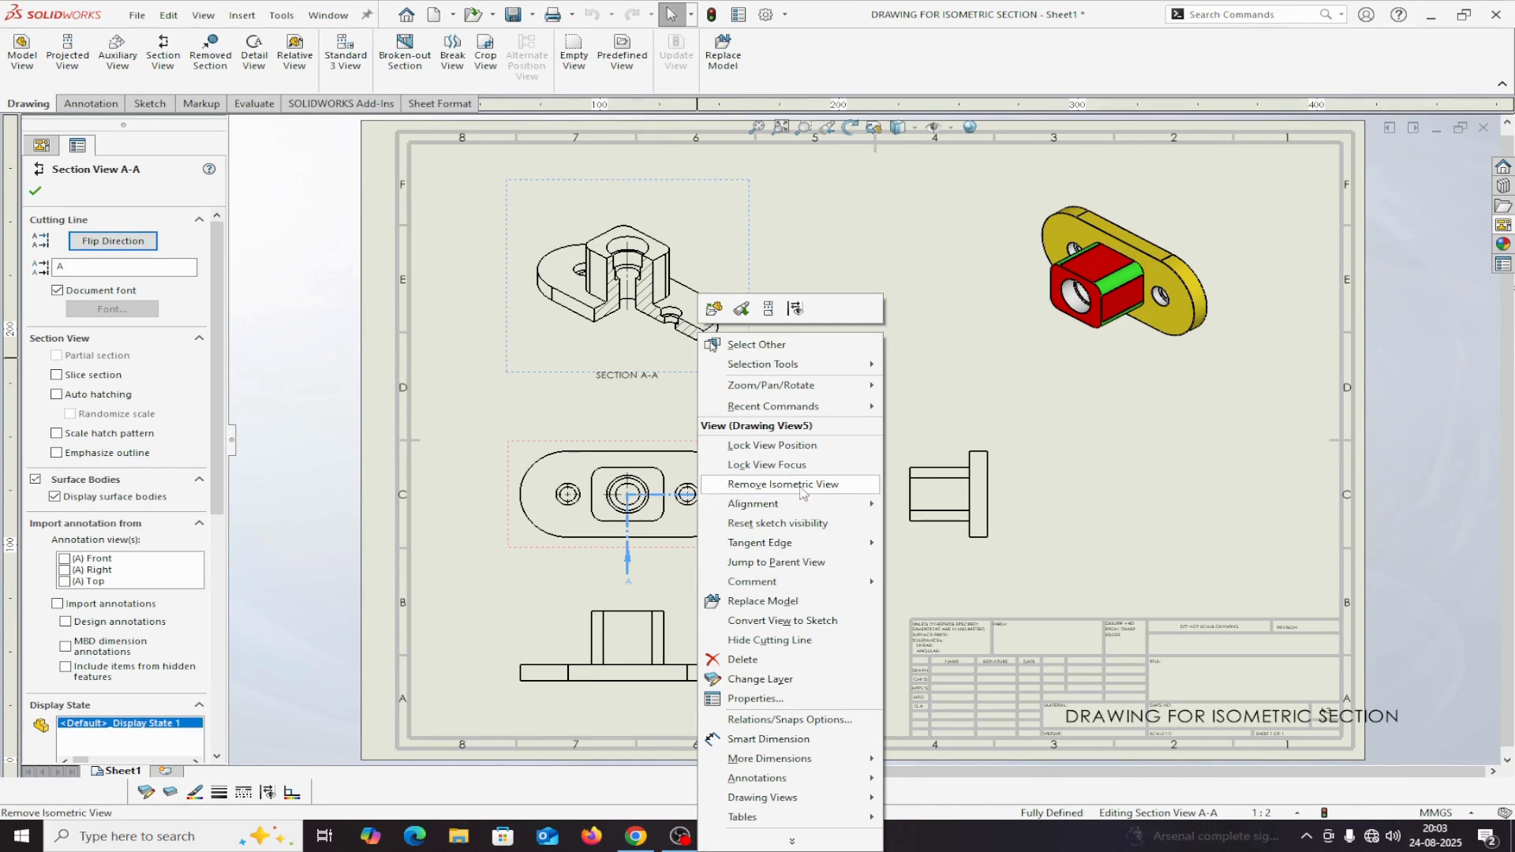
click(707, 486)
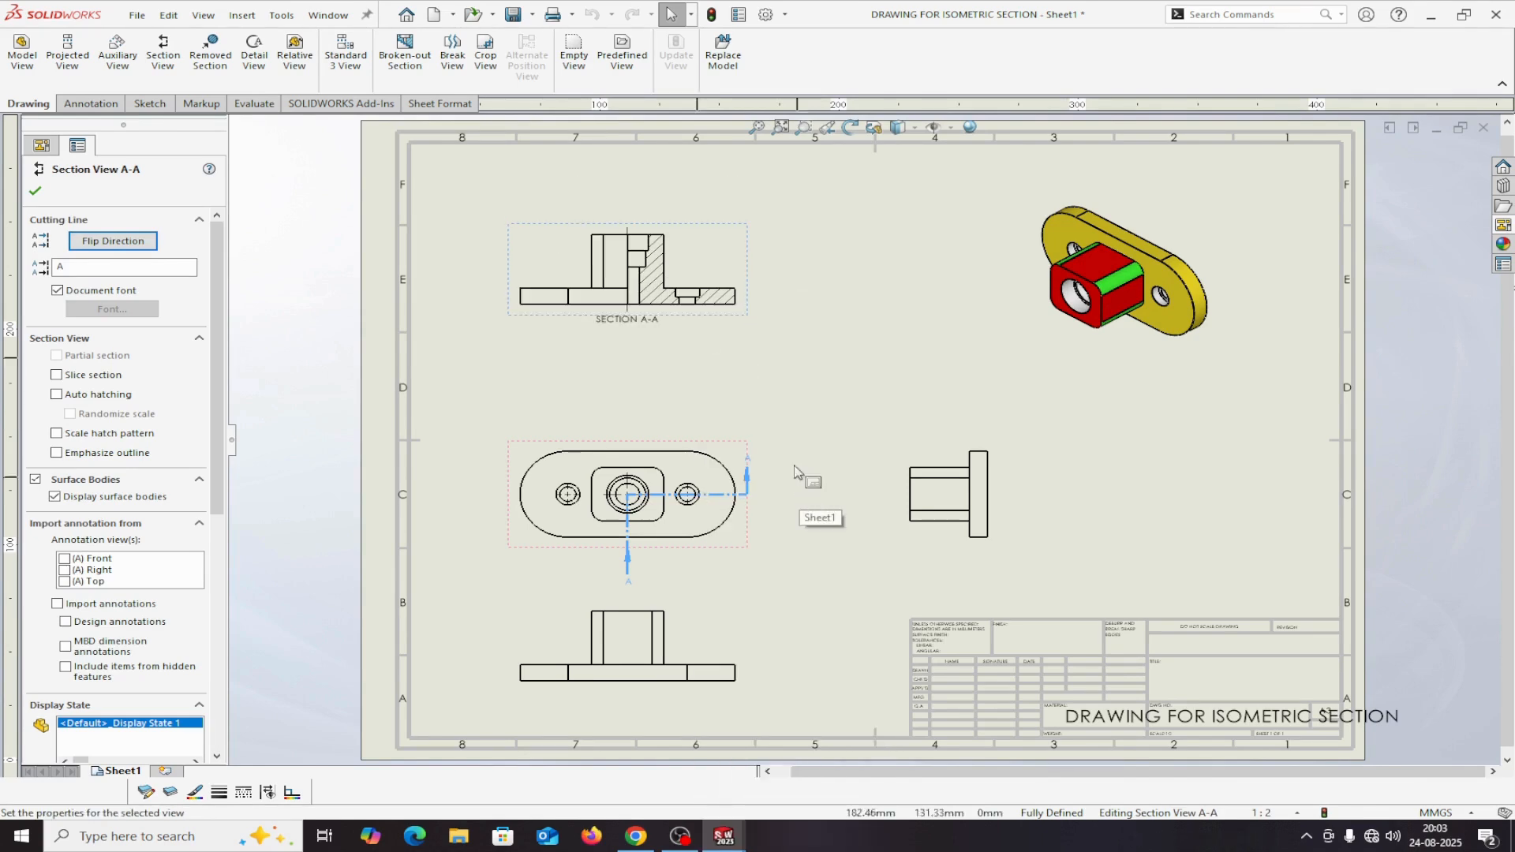
Step: Convert section view A-A to an isometric section view and rotate it in 3D to a lower viewing angle
right_click(733, 250)
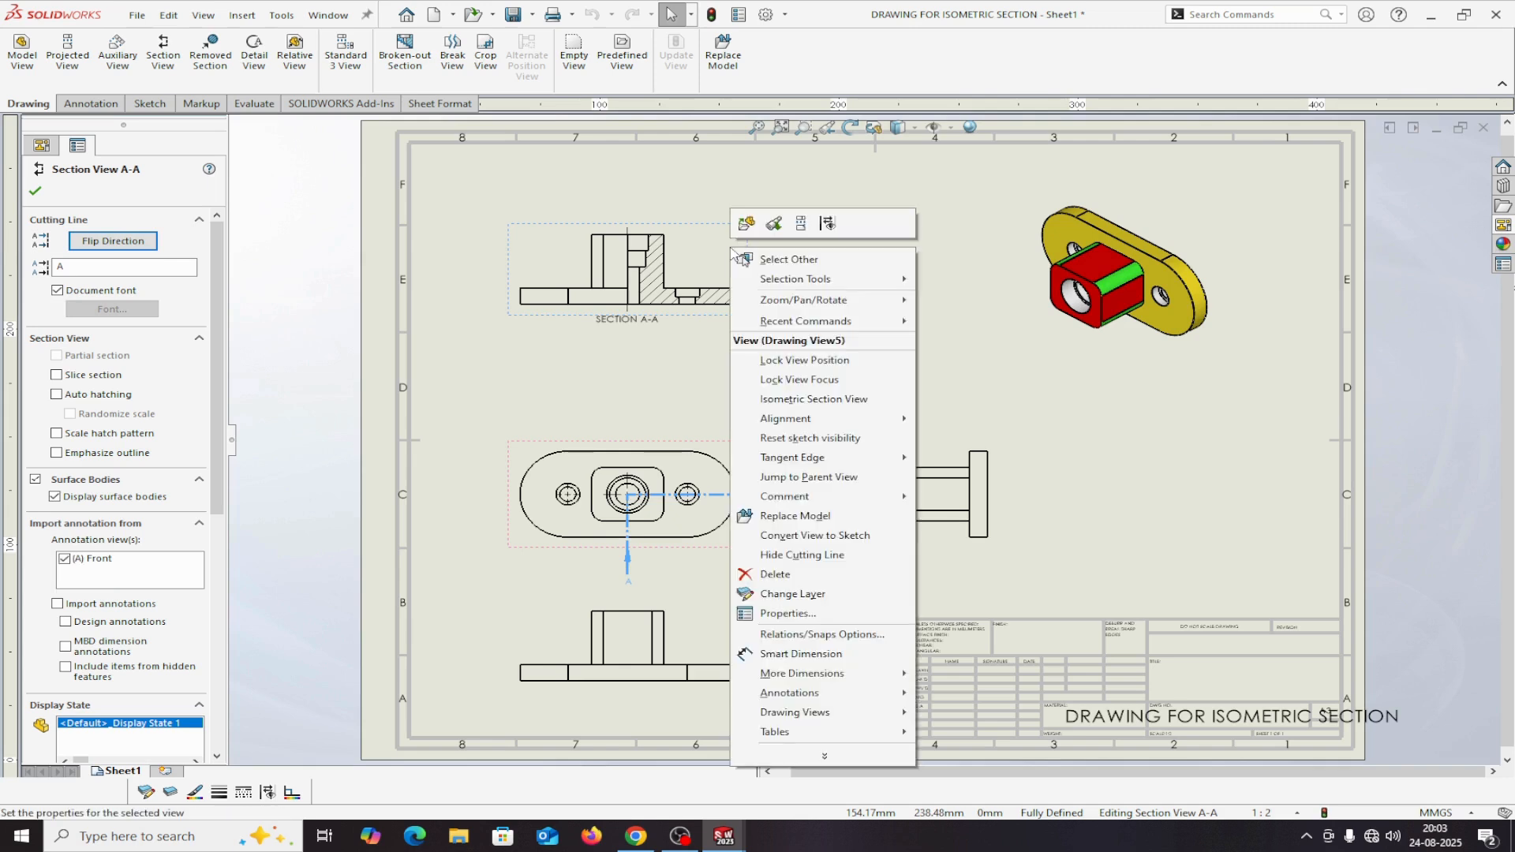
click(781, 402)
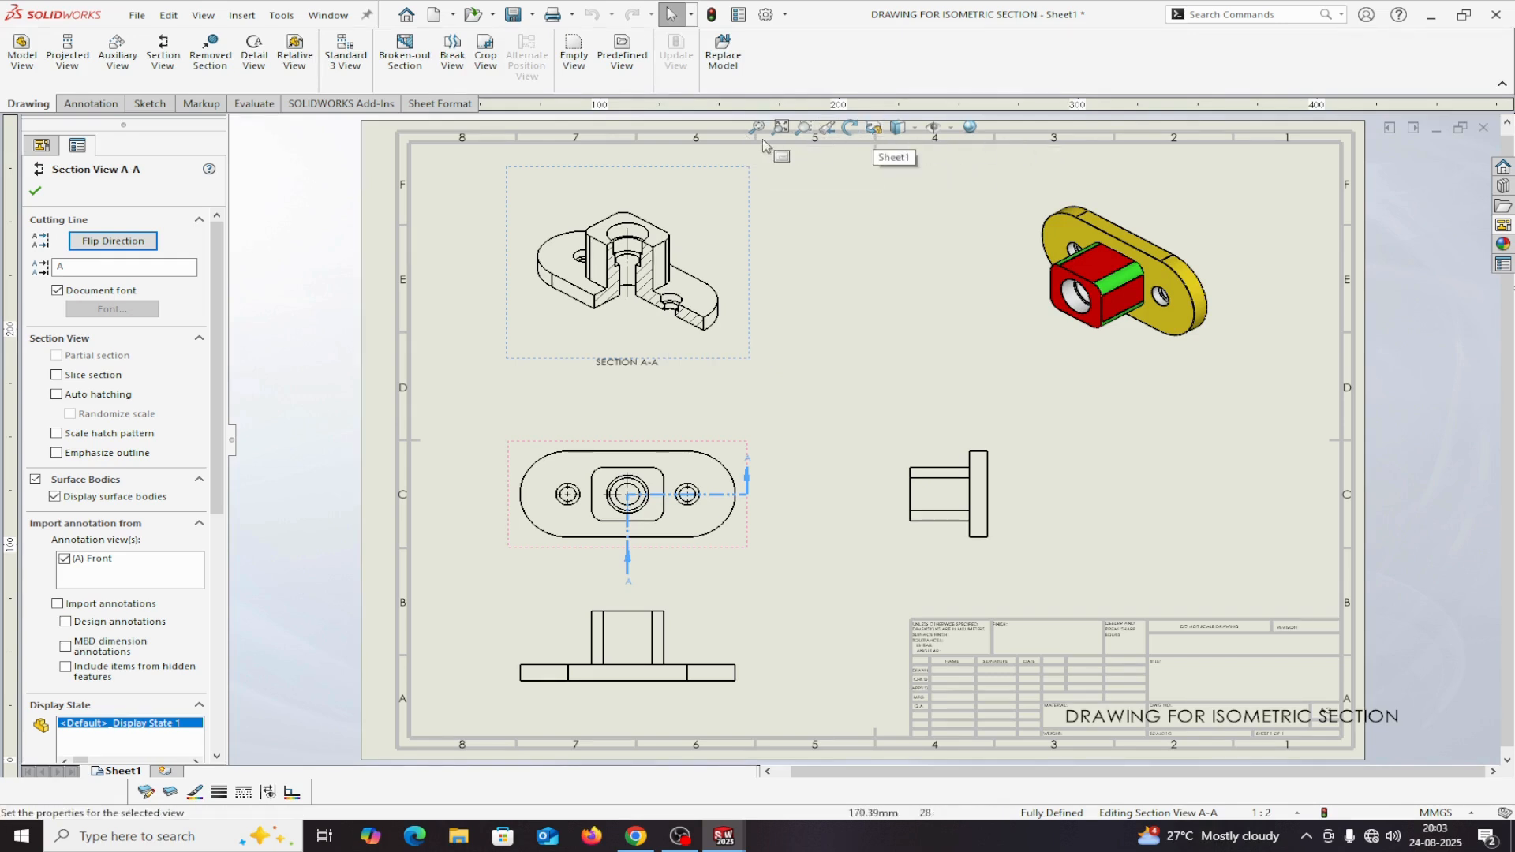
click(874, 129)
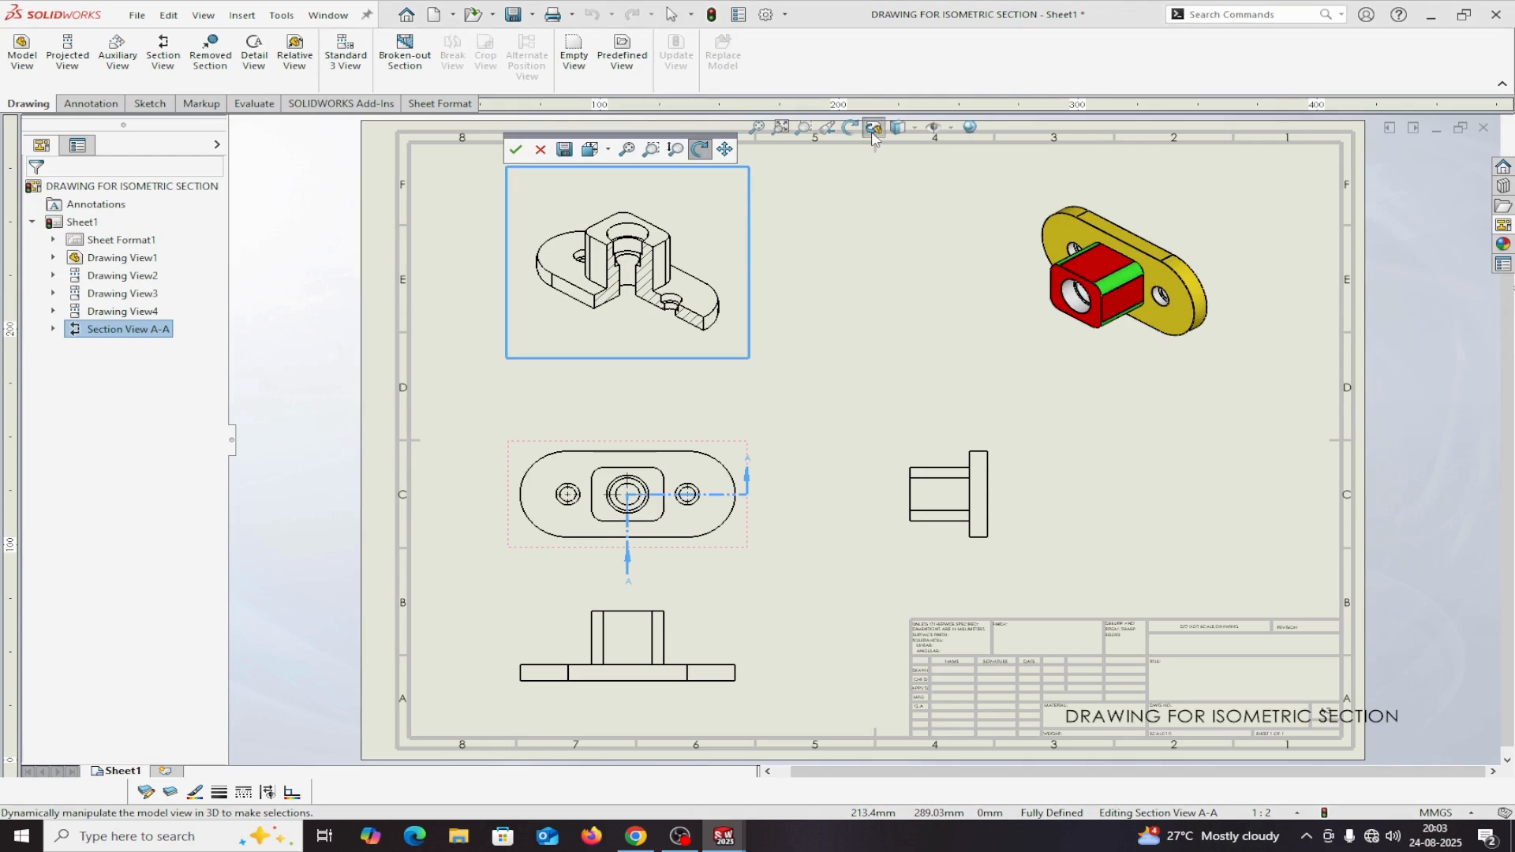
drag(716, 263, 734, 210)
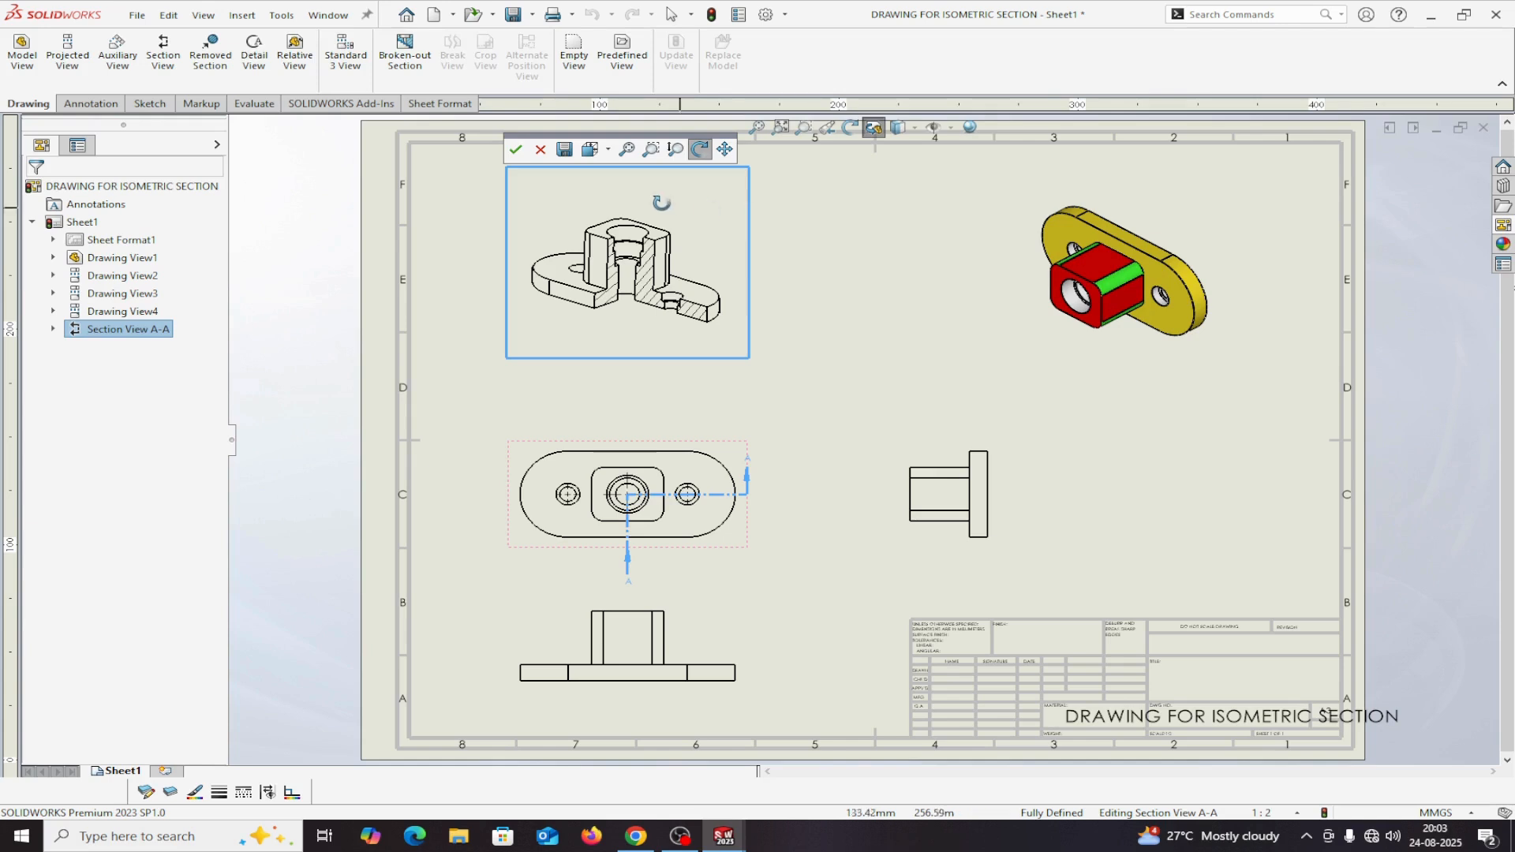
click(517, 150)
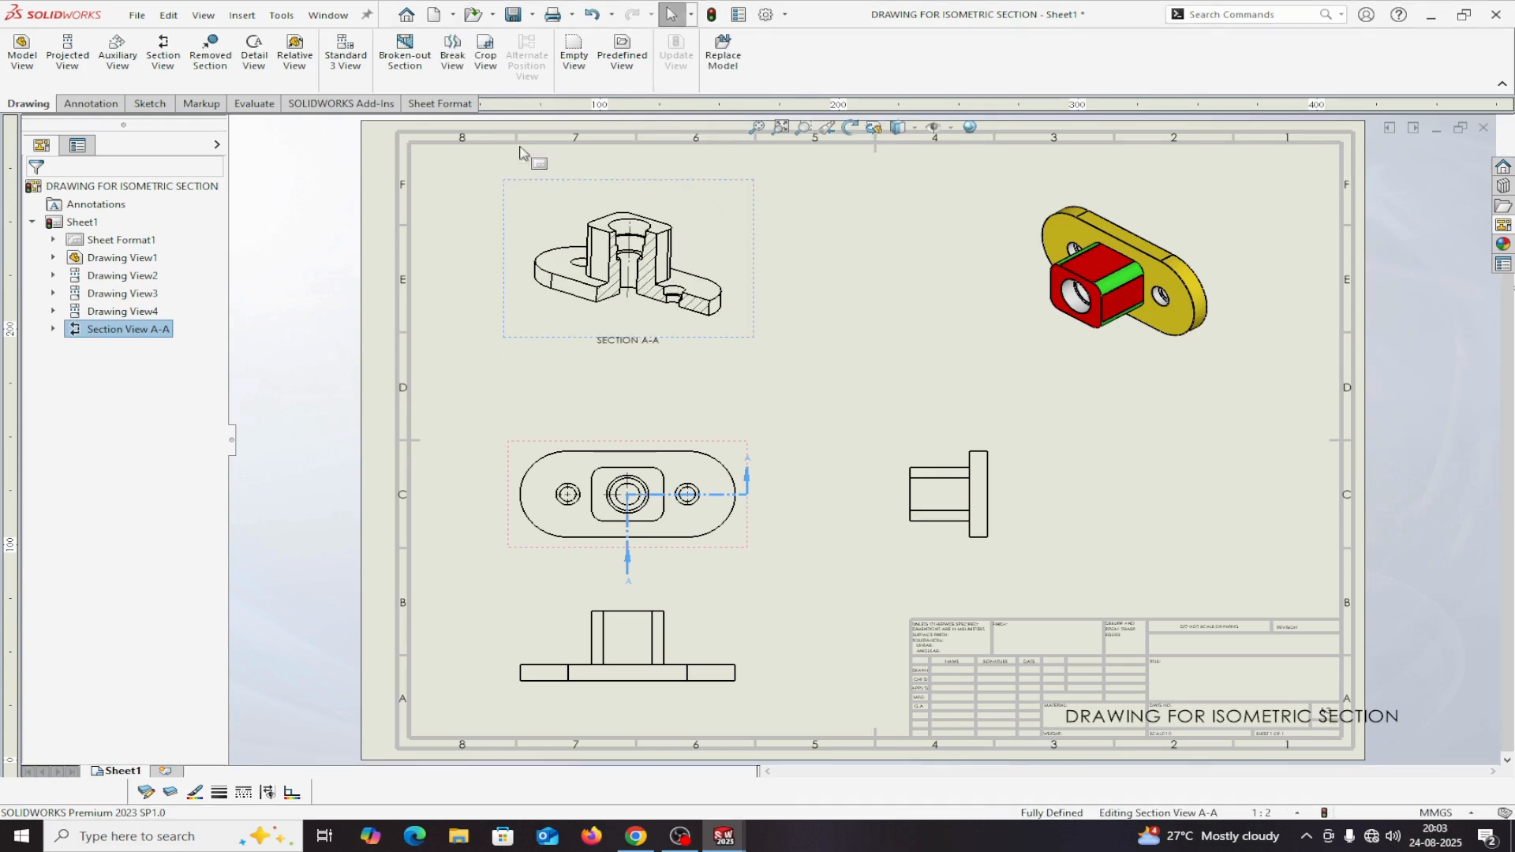
Step: Remove the isometric view from section view A-A and delete that view together with its cutting line and section sketch
right_click(693, 231)
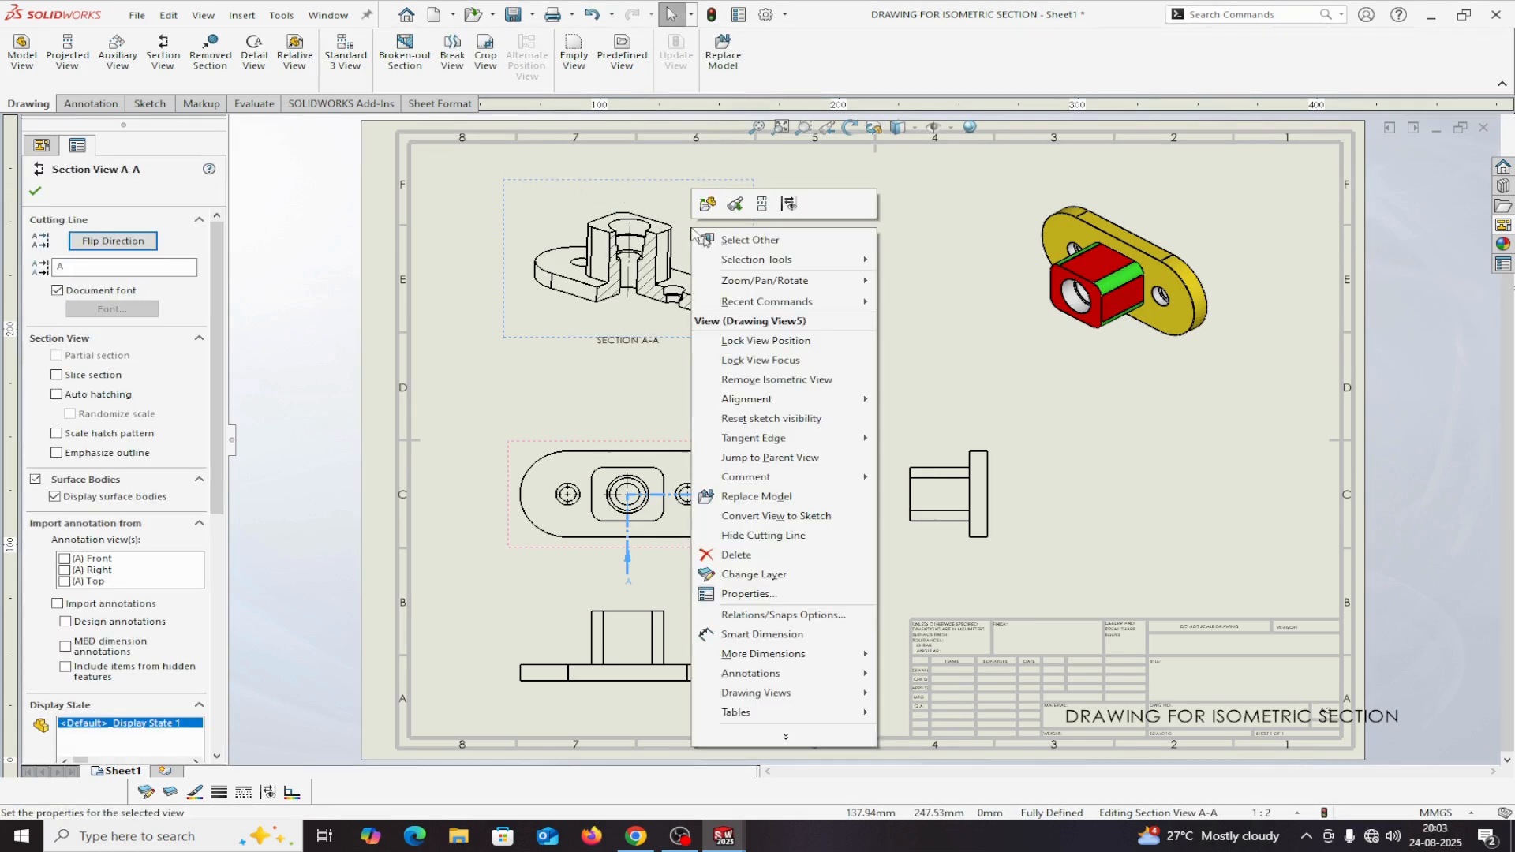
click(744, 387)
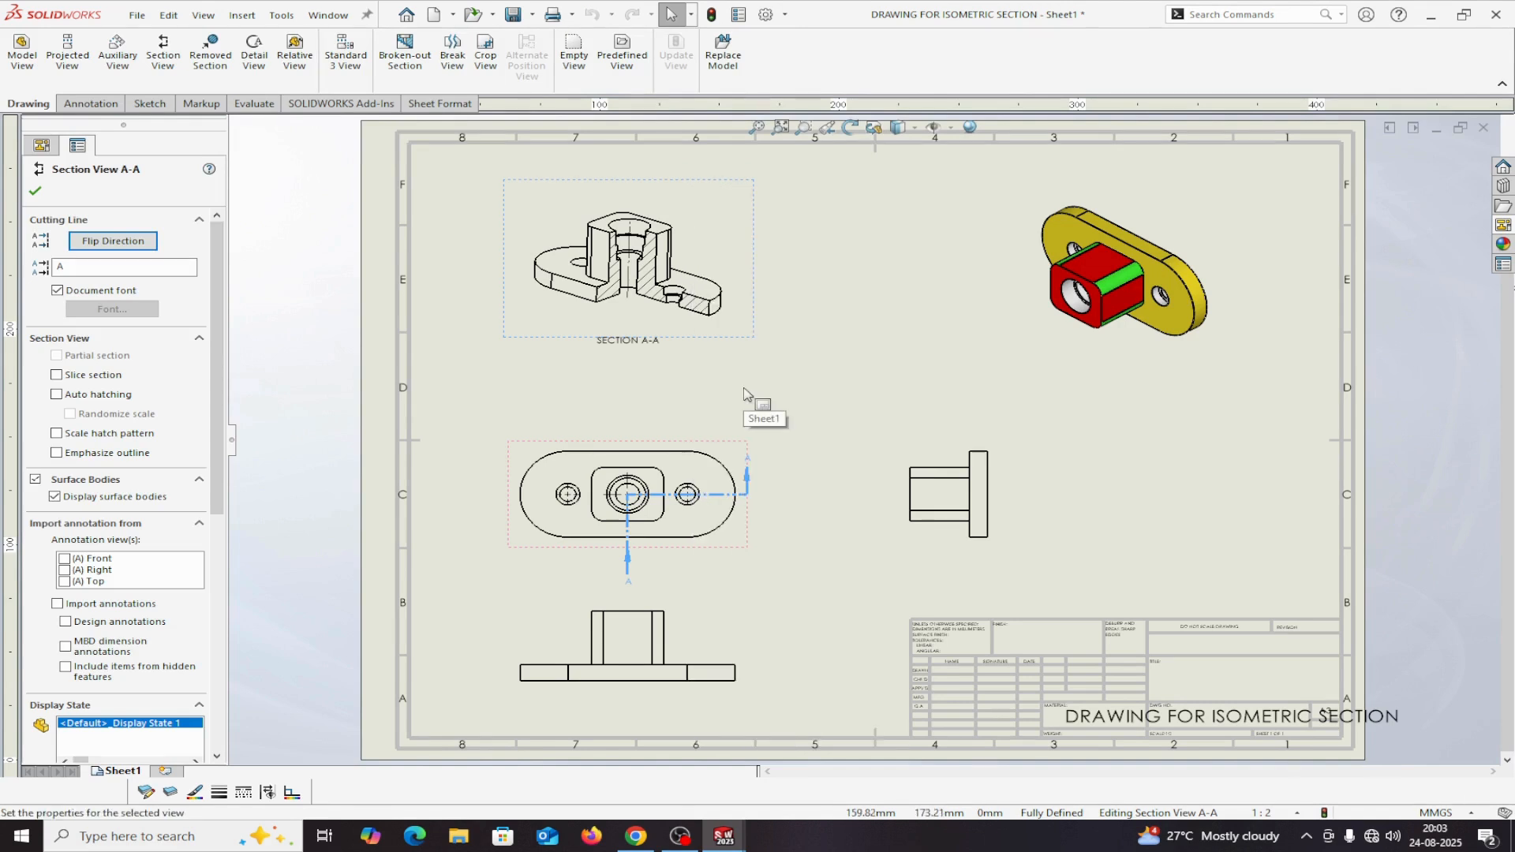
click(35, 191)
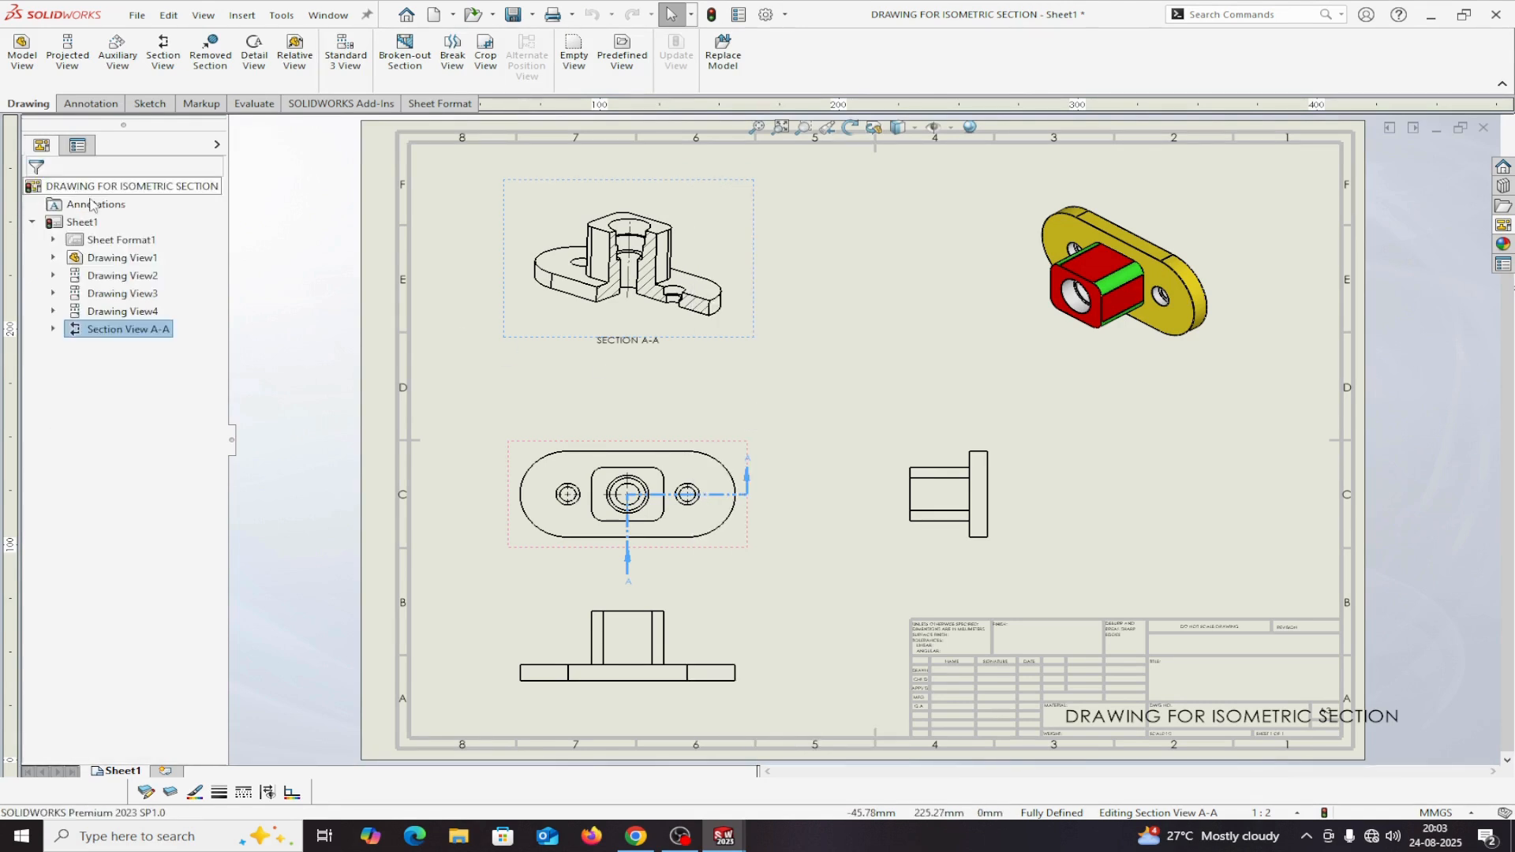
right_click(632, 323)
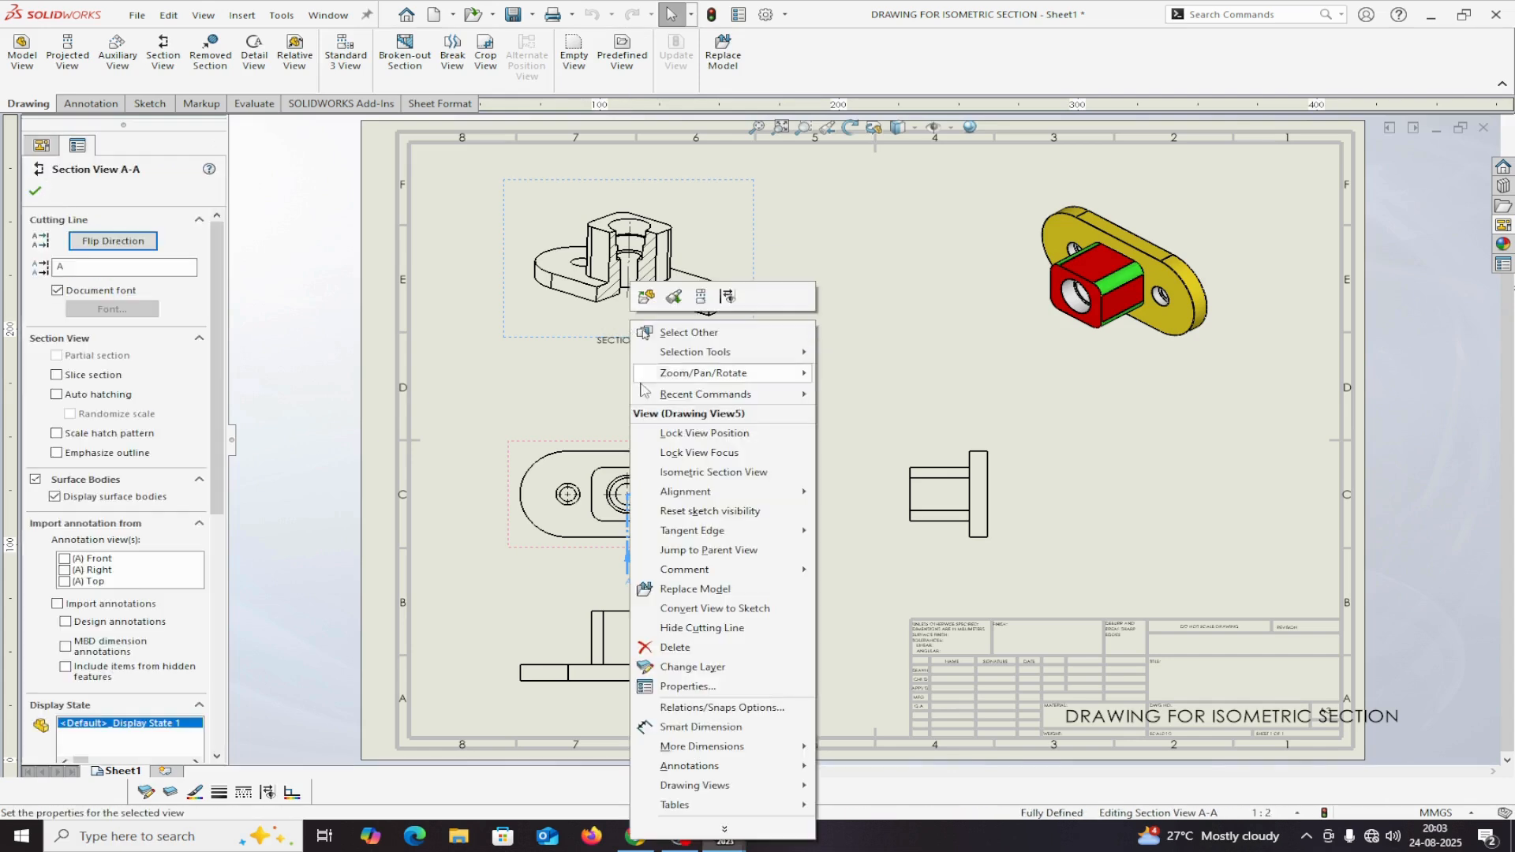
click(665, 648)
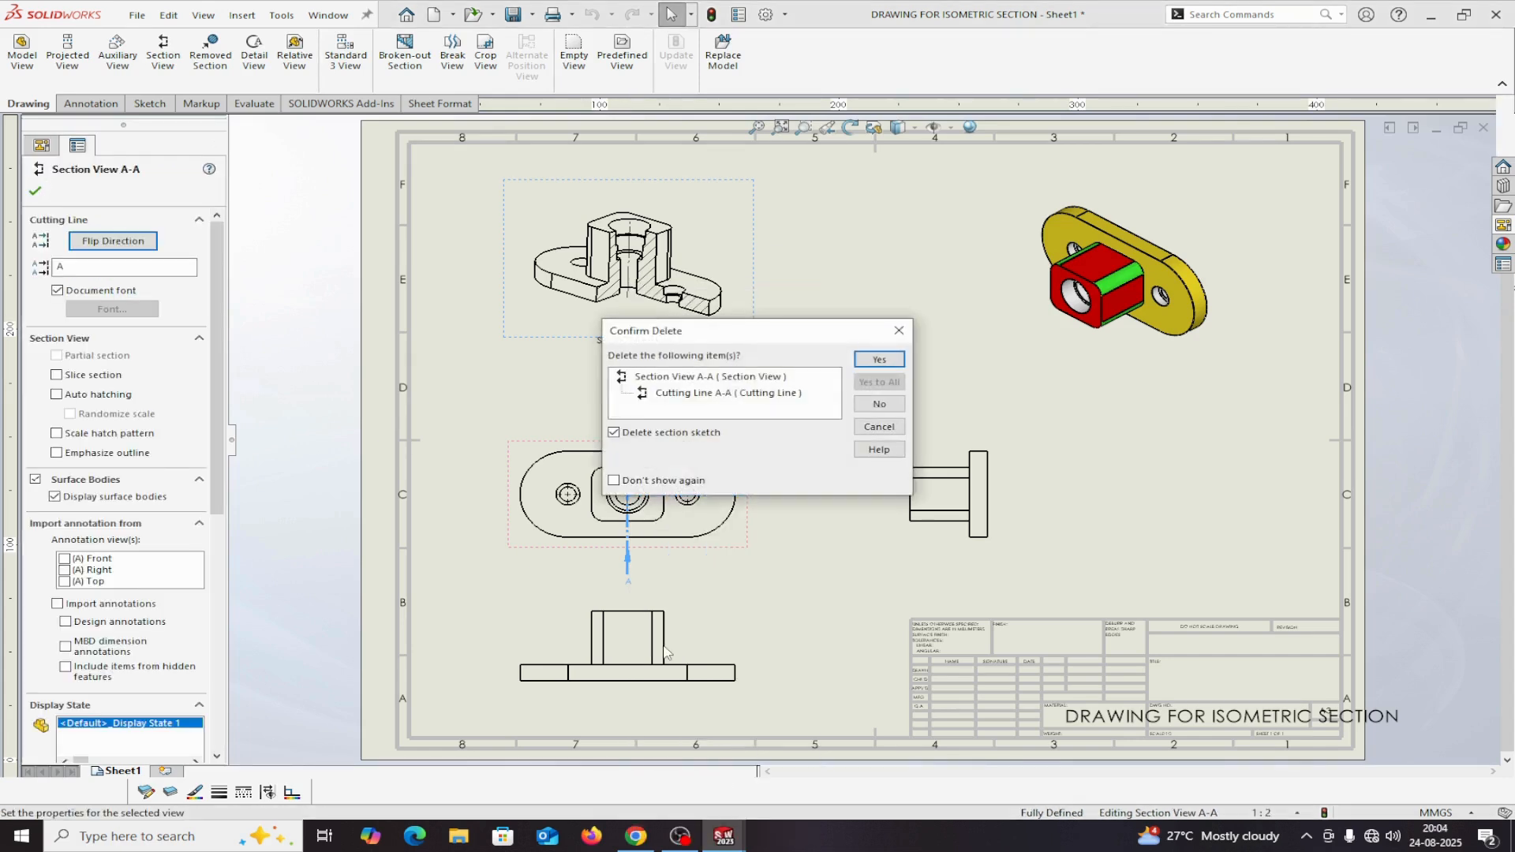
click(879, 359)
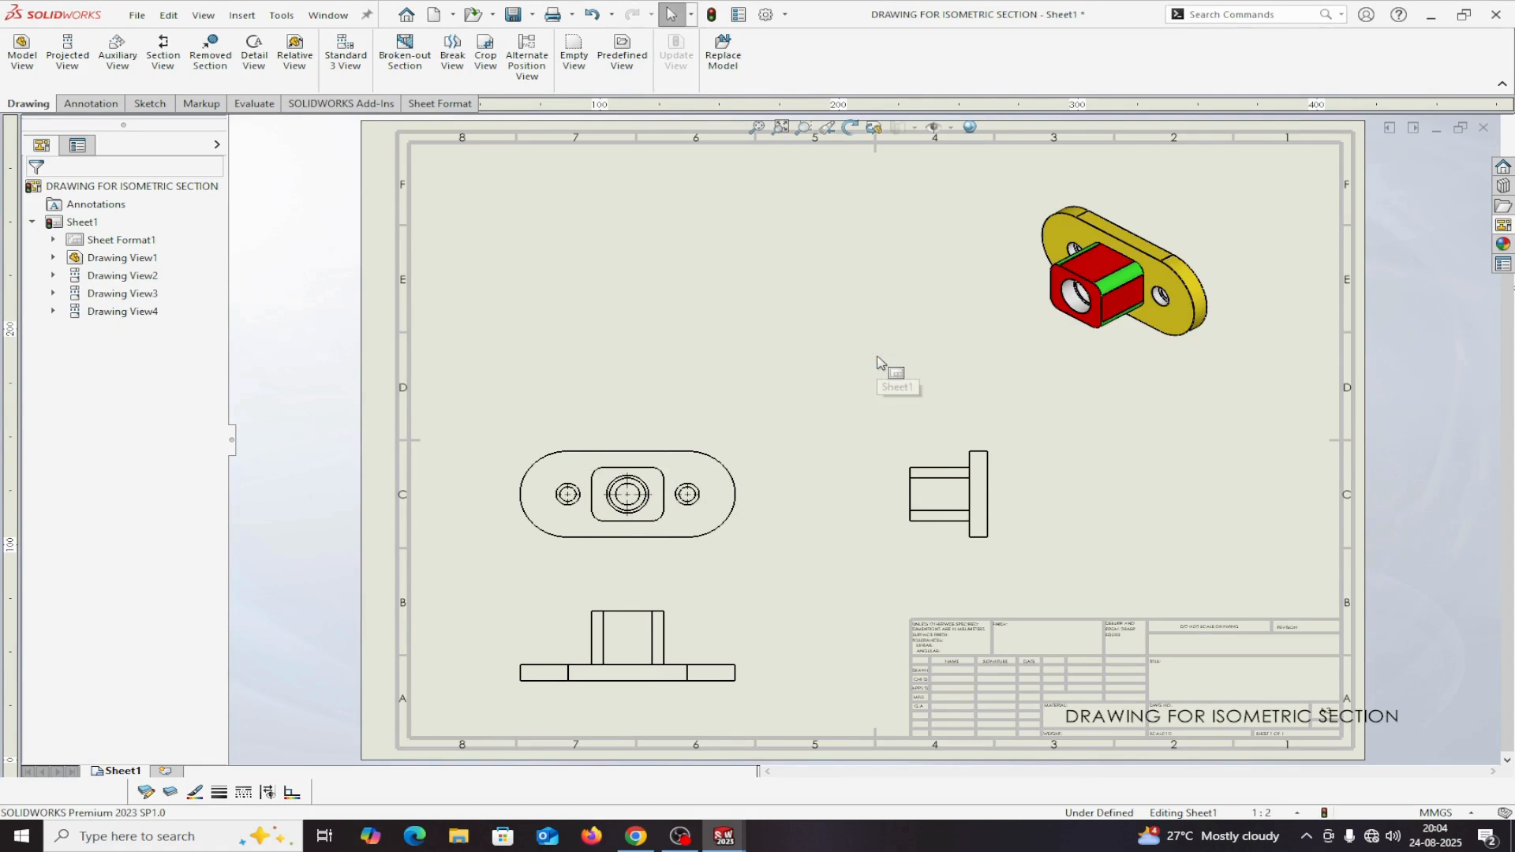
Step: Create a half section of the top view, cornered at the central hole's centre and cutting through the left hole, and place it above
click(164, 49)
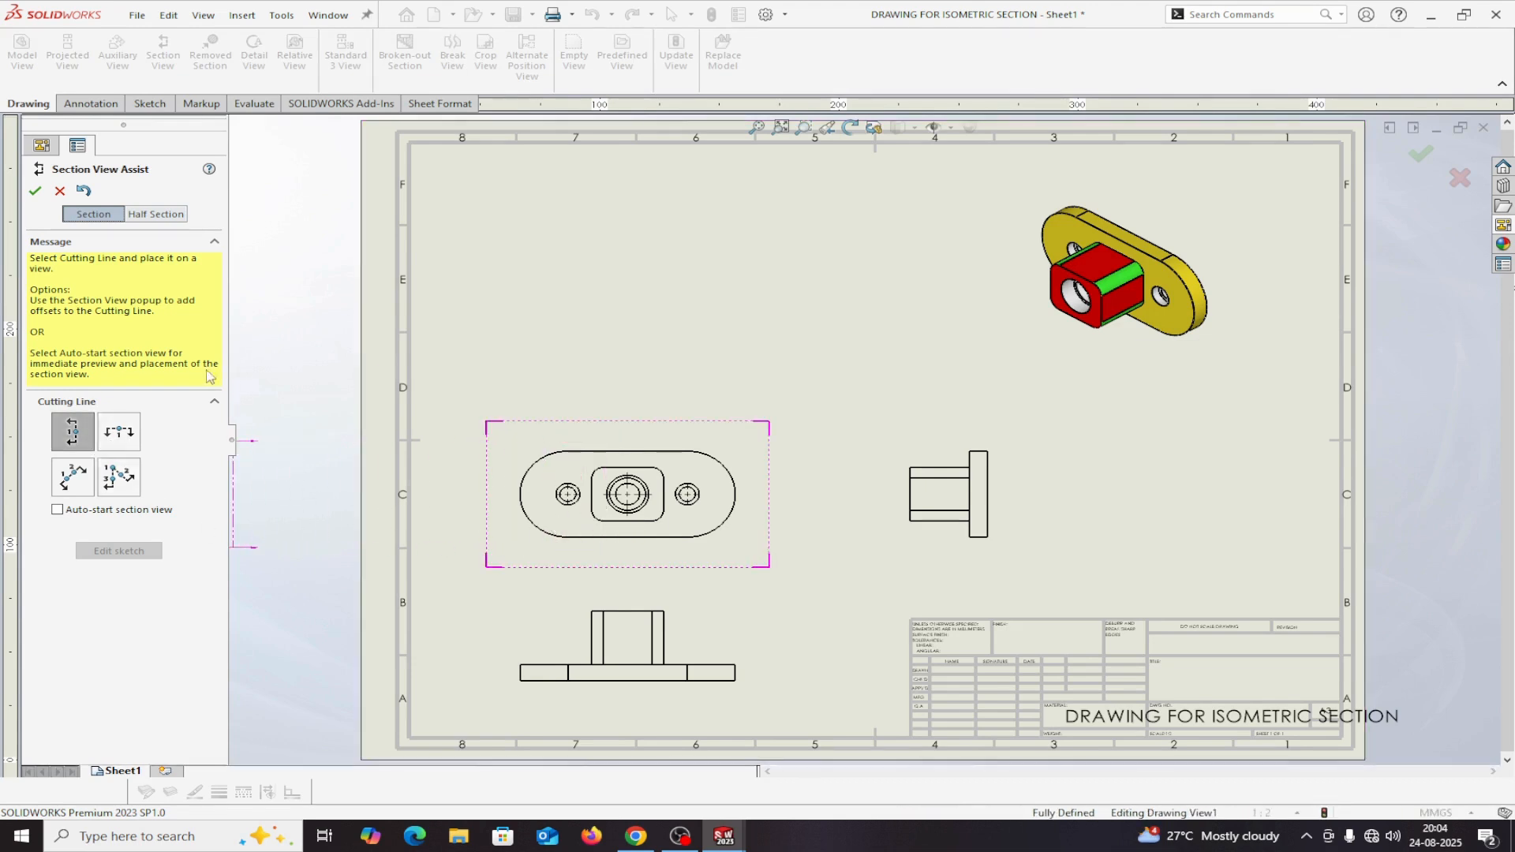
click(159, 219)
click(108, 446)
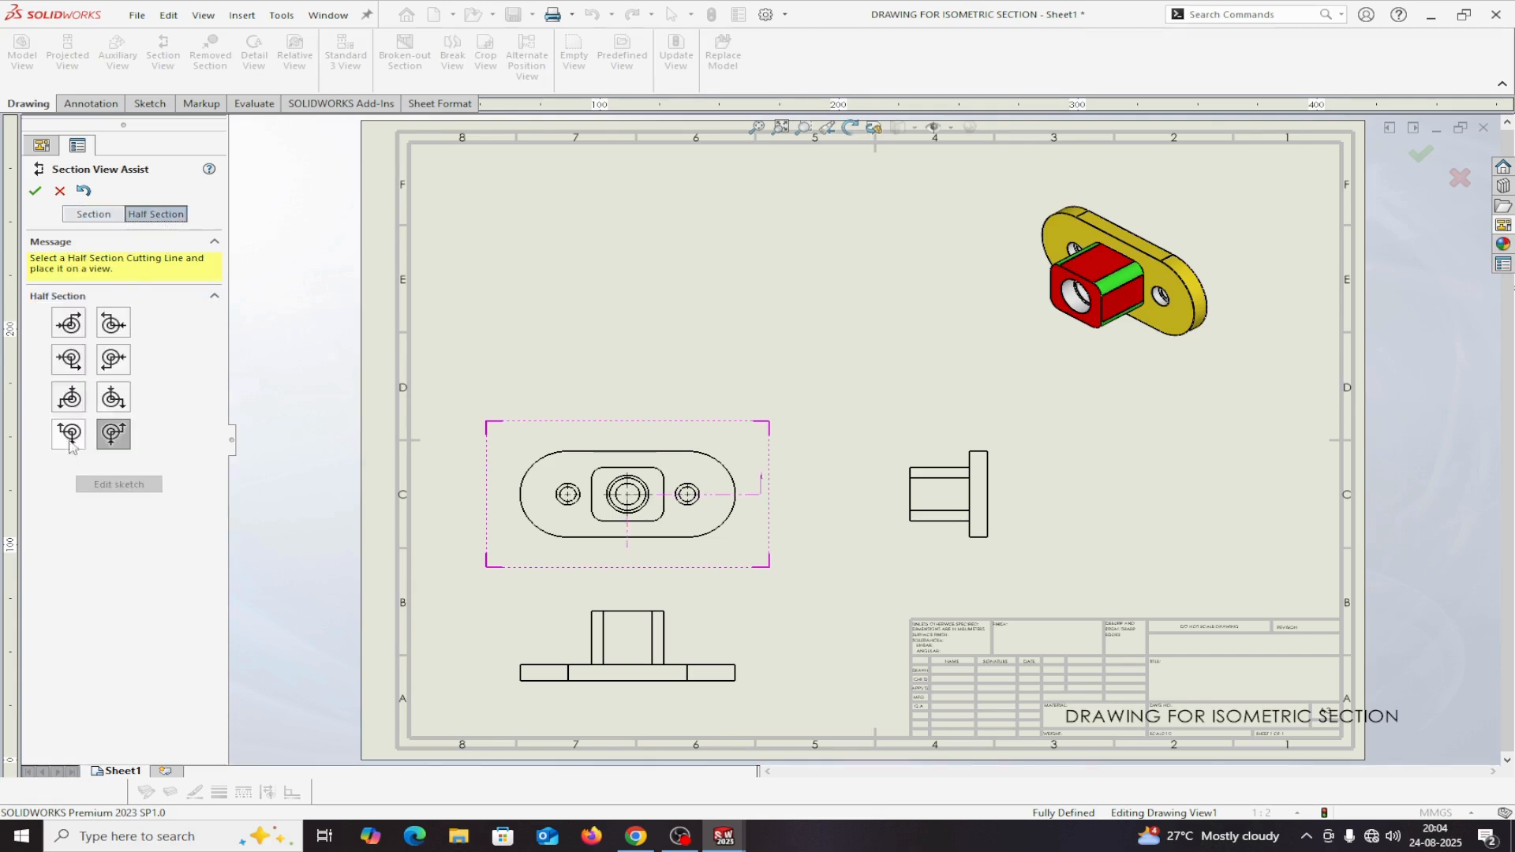
click(71, 438)
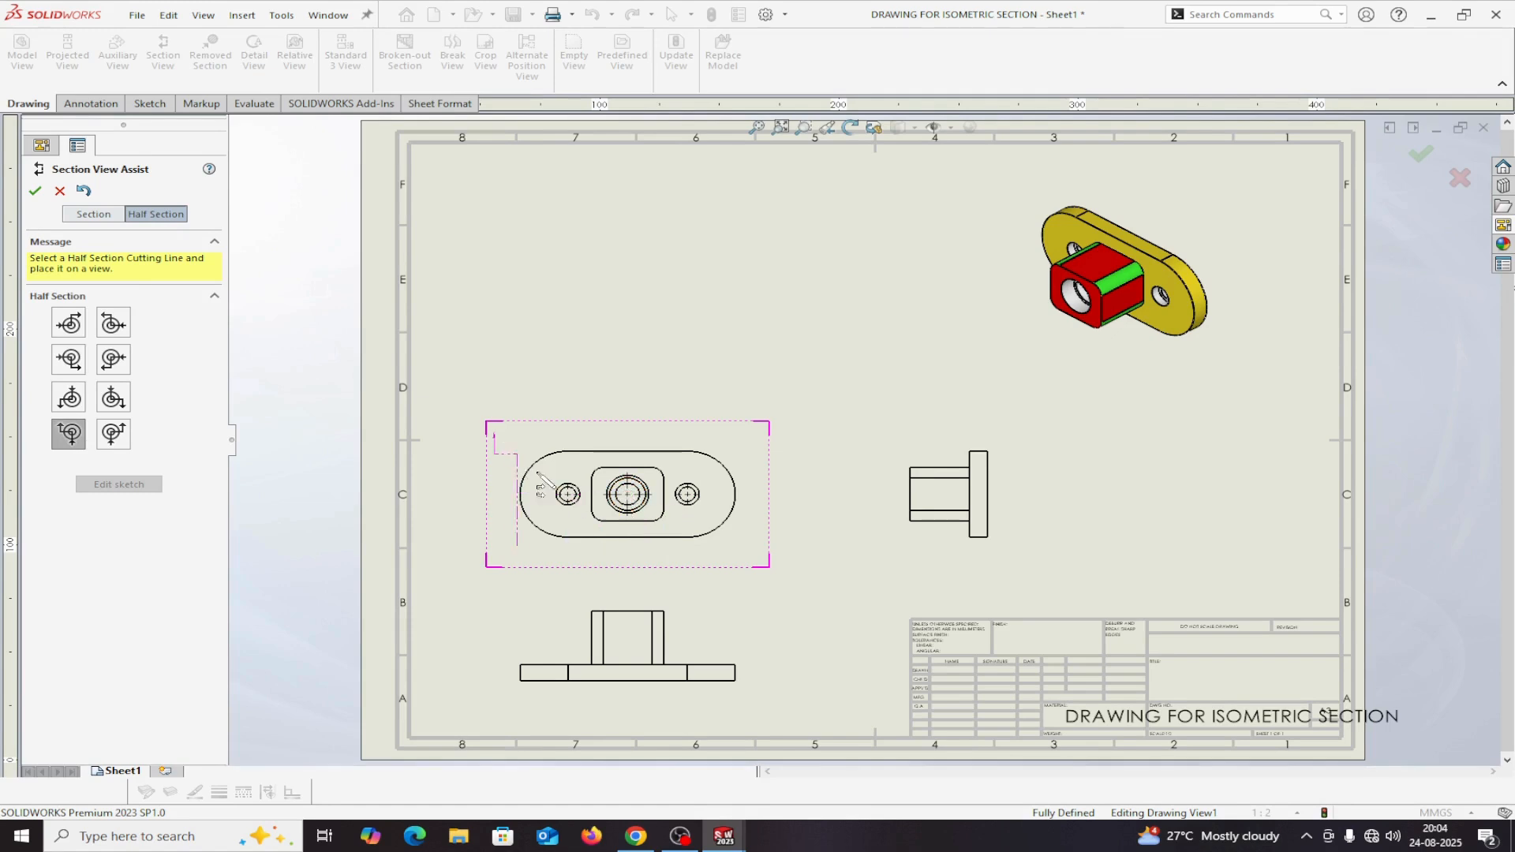
click(630, 495)
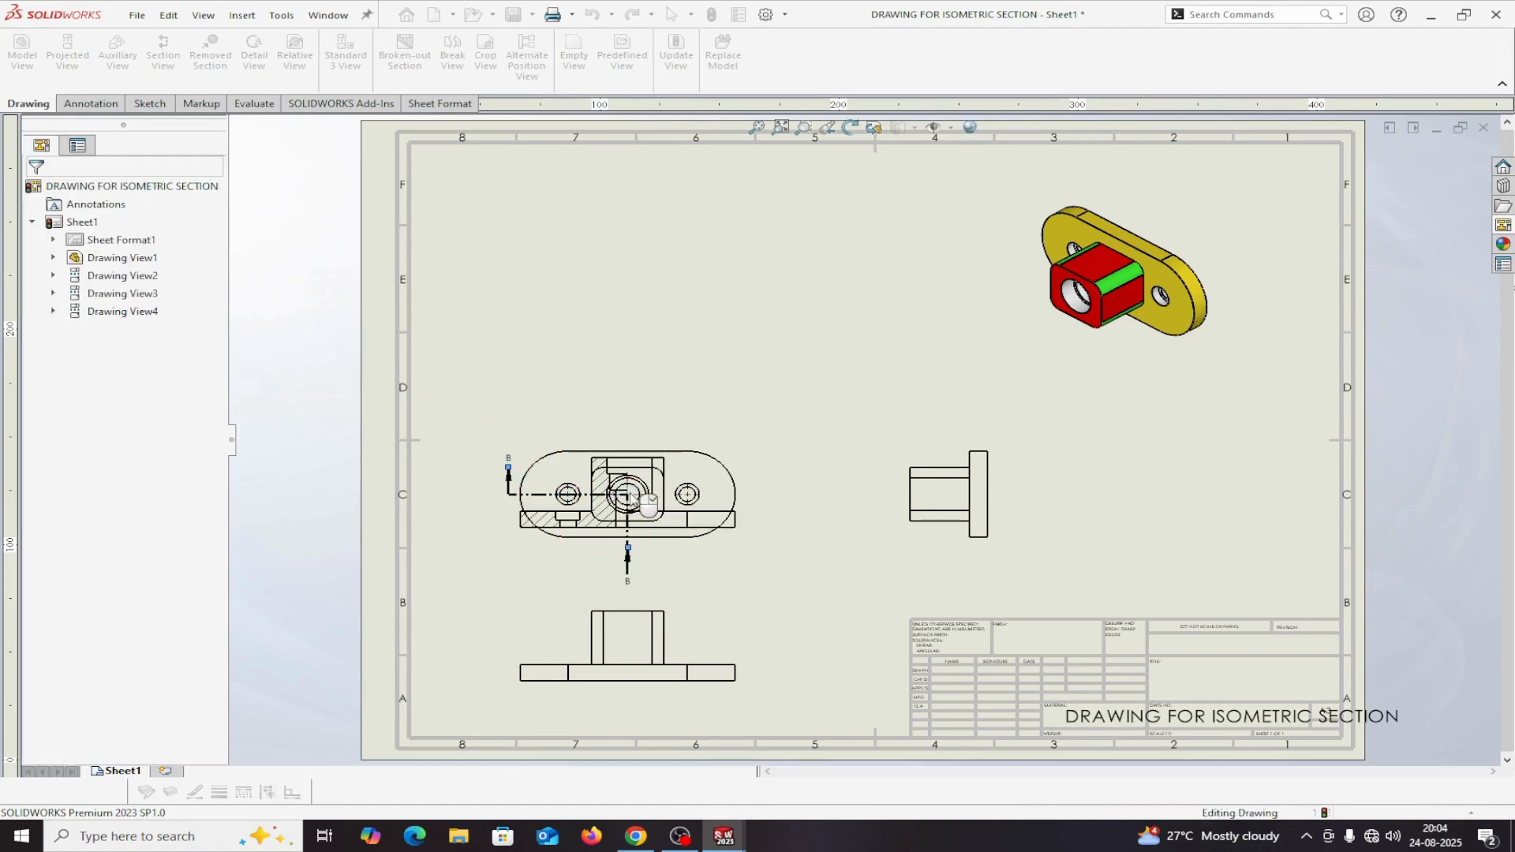
click(638, 288)
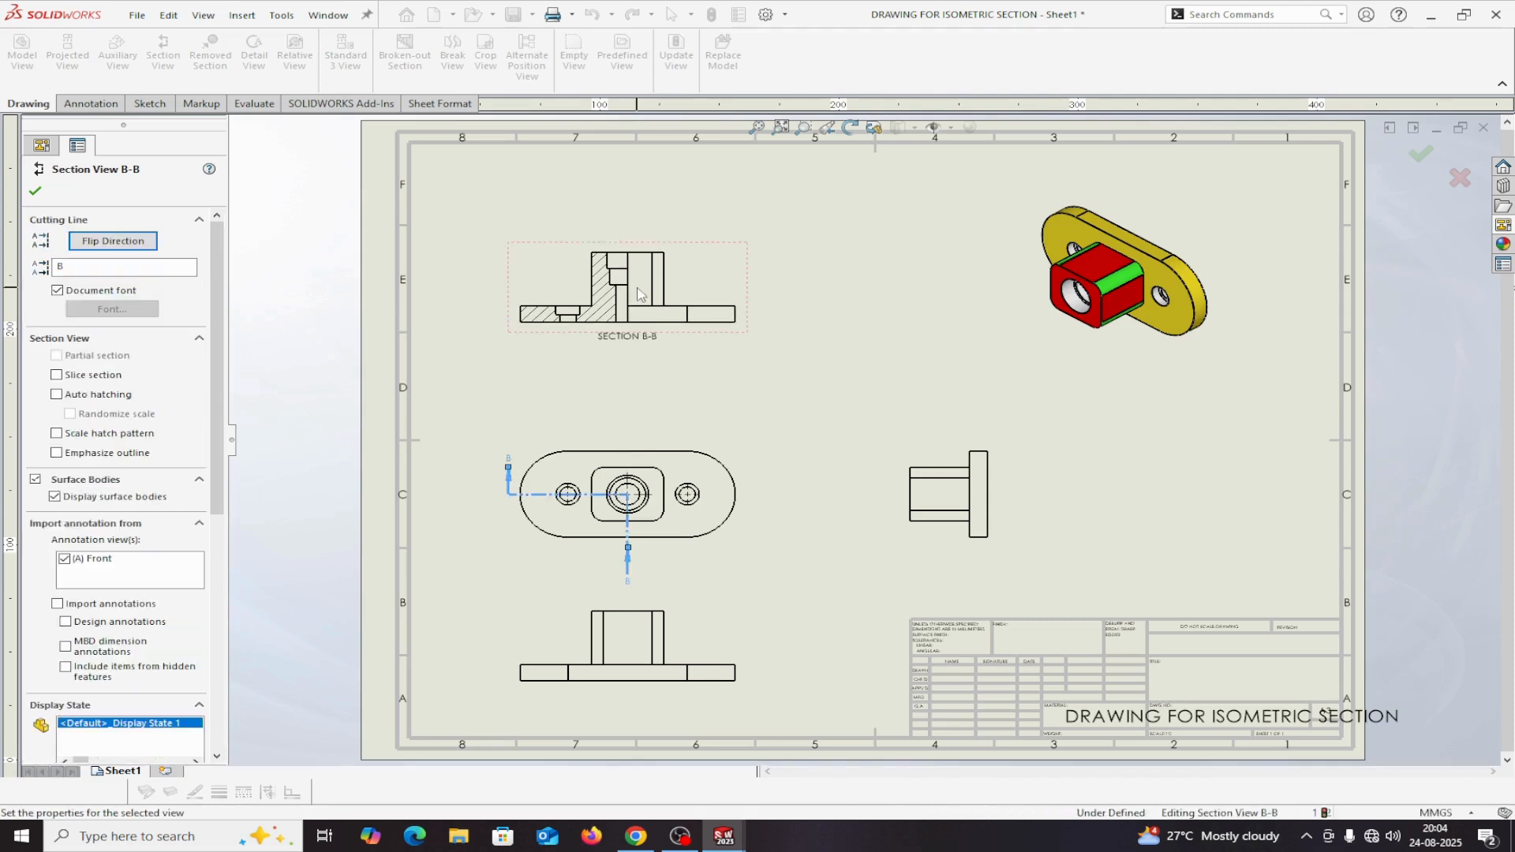
click(34, 192)
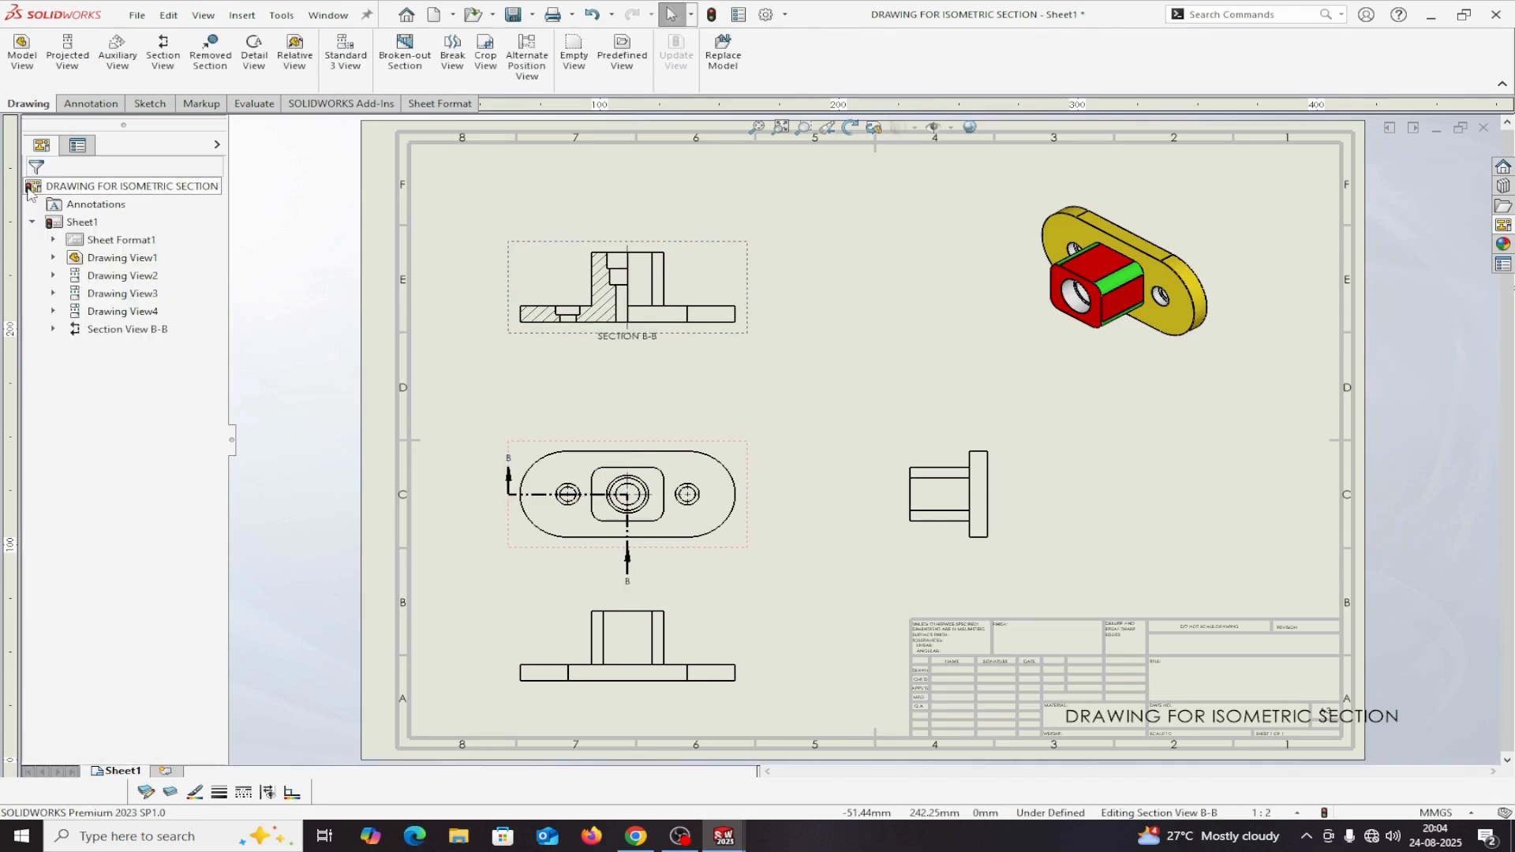
Step: Convert section view B-B to an isometric section view
right_click(705, 281)
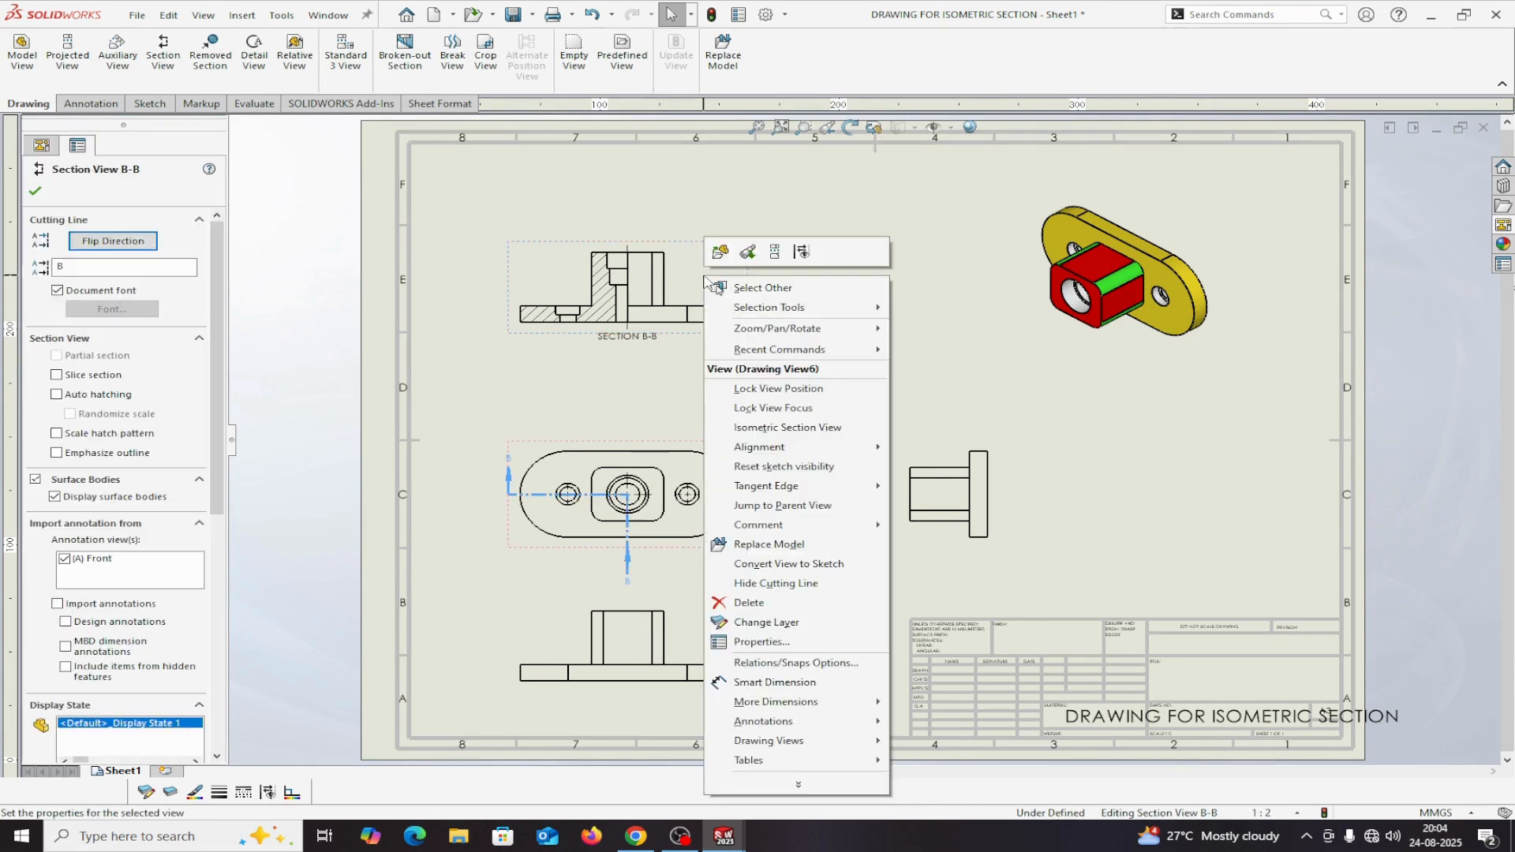
click(751, 431)
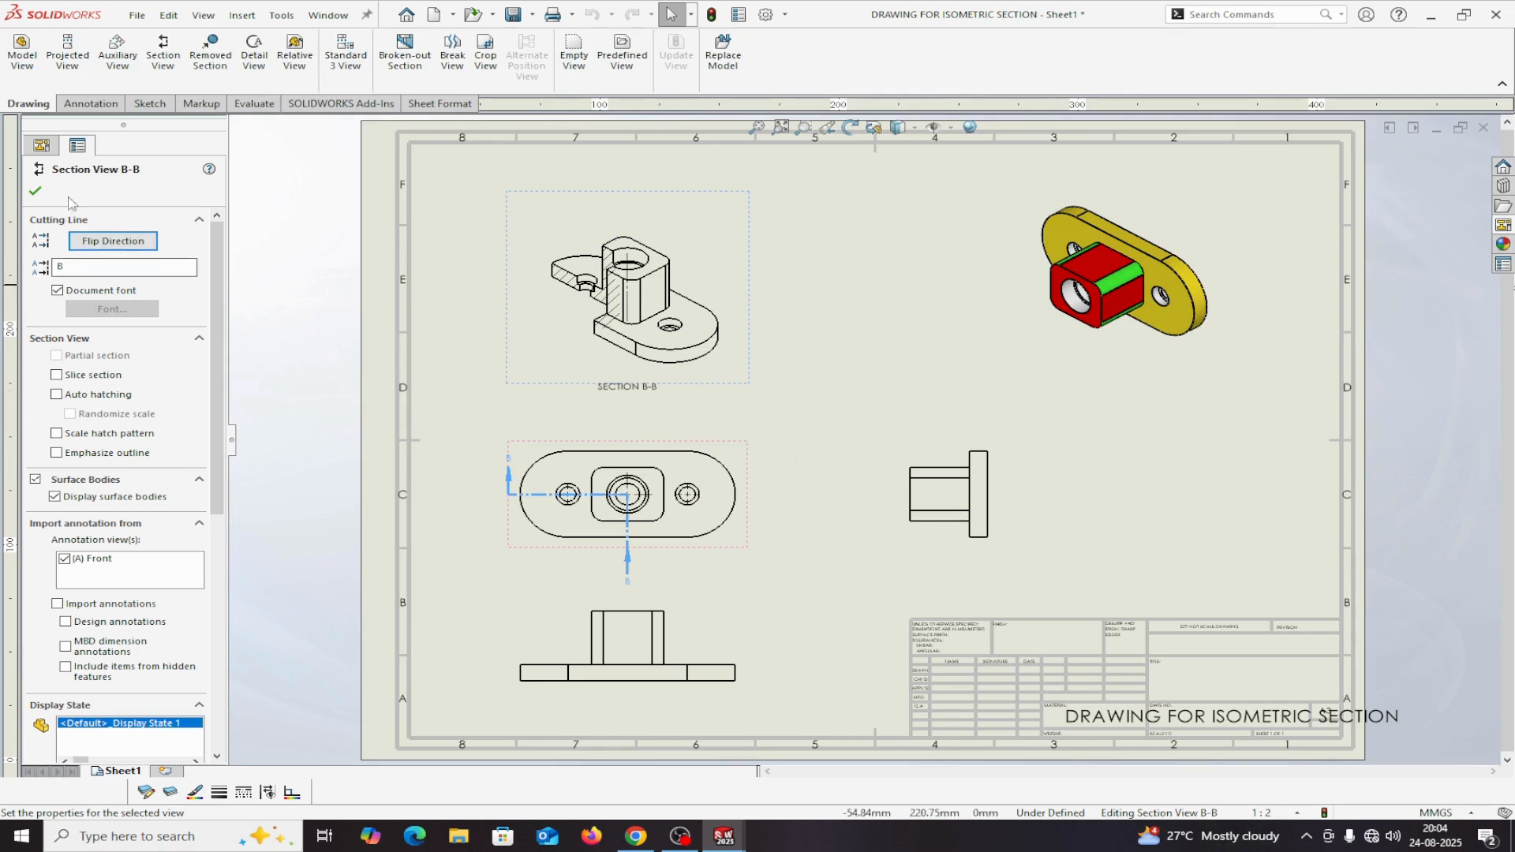
click(35, 190)
click(786, 198)
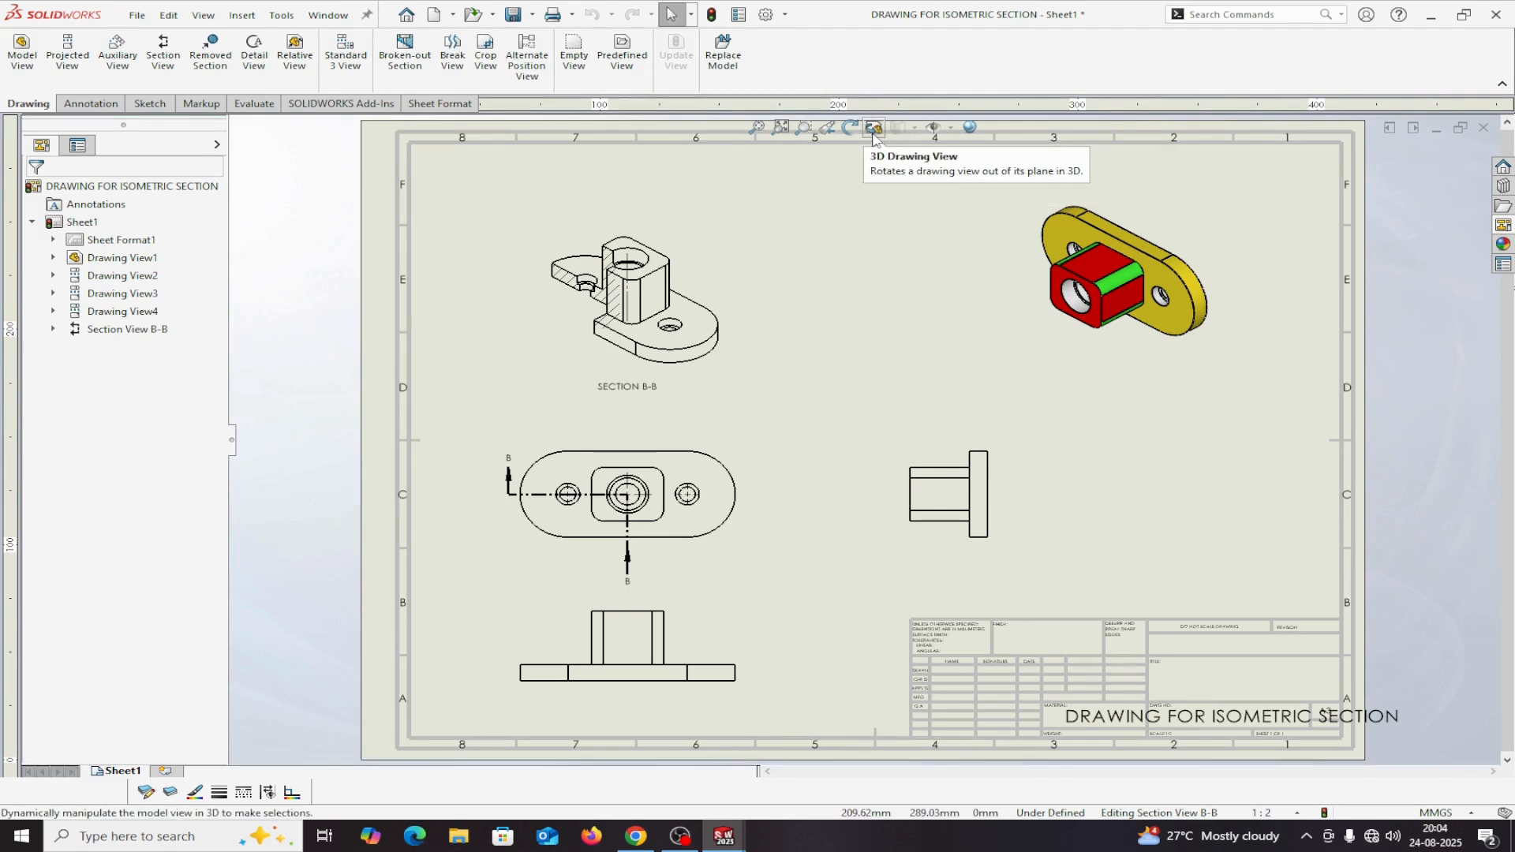
Step: Rotate section view B-B in 3D Drawing View mode until both hatched cut faces point toward the viewer
click(874, 129)
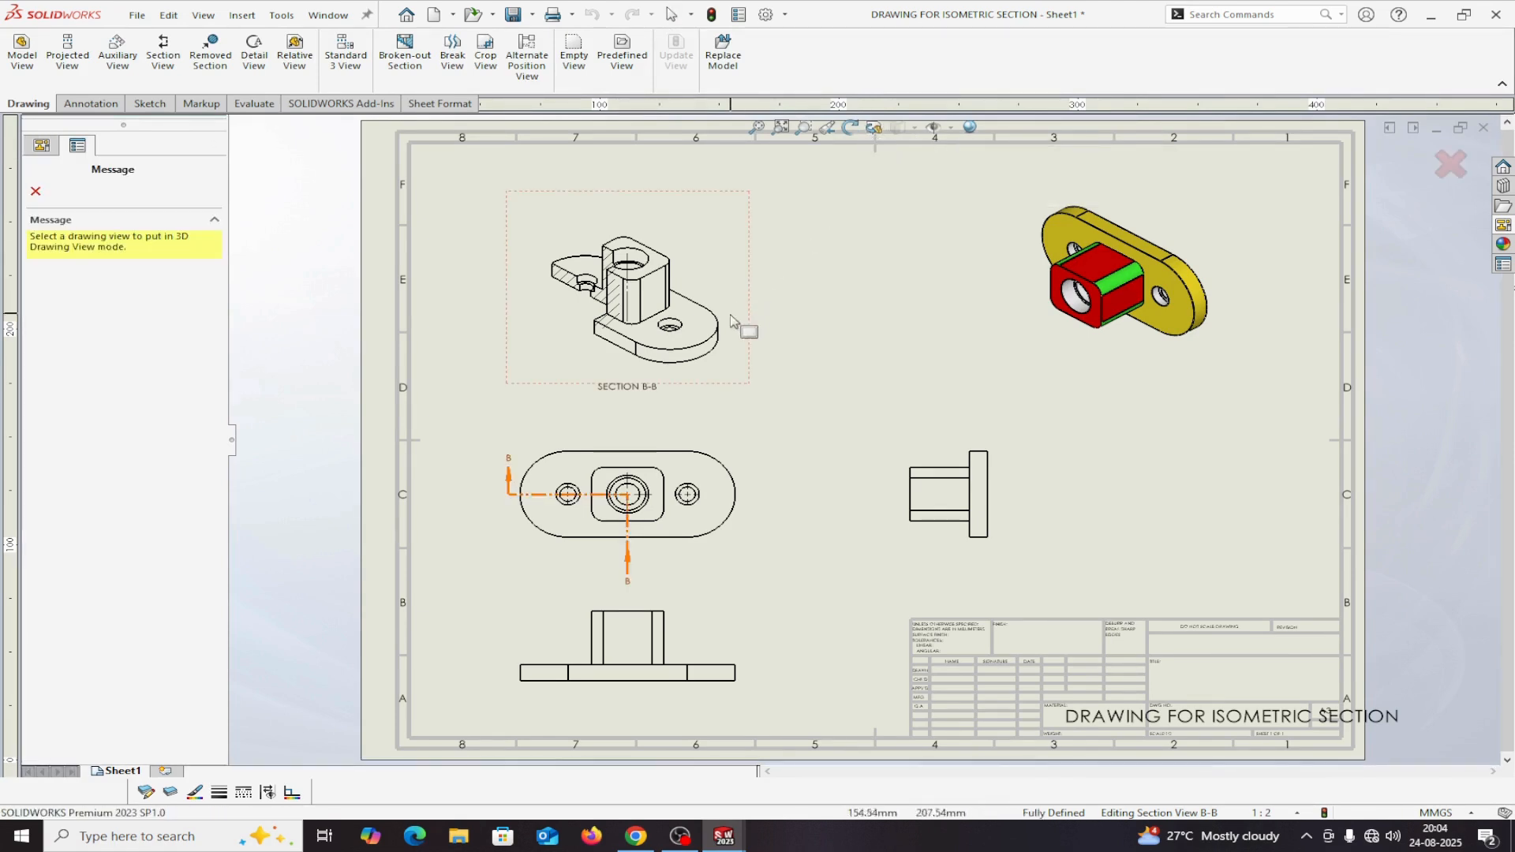
click(714, 362)
drag(758, 336, 567, 225)
mouse_move(723, 365)
mouse_down()
mouse_move(742, 330)
mouse_move(735, 256)
mouse_move(746, 336)
mouse_move(711, 326)
mouse_move(560, 354)
mouse_up()
drag(693, 328, 688, 332)
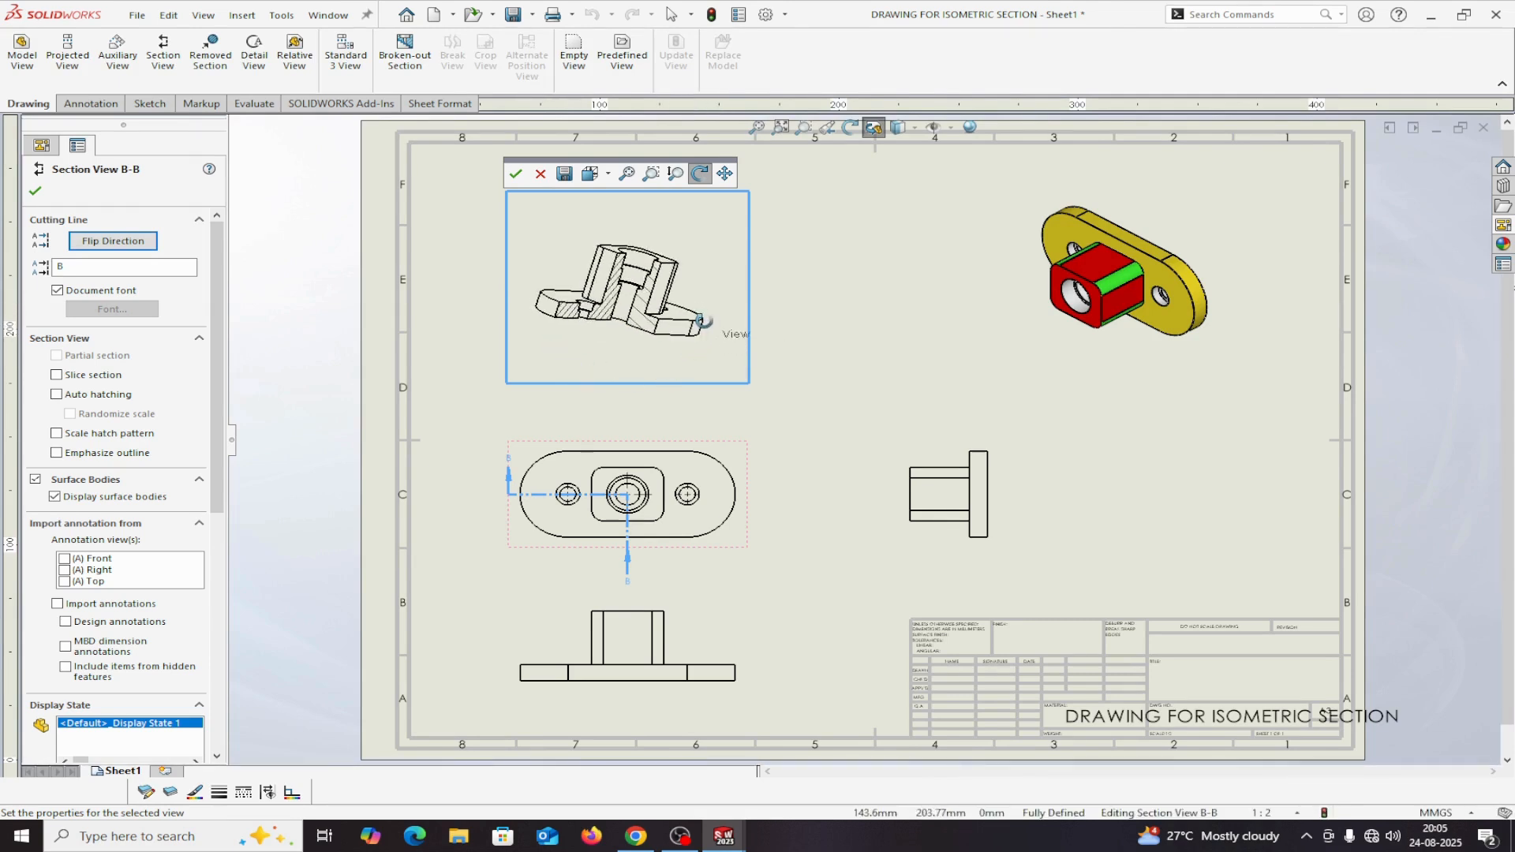
click(36, 192)
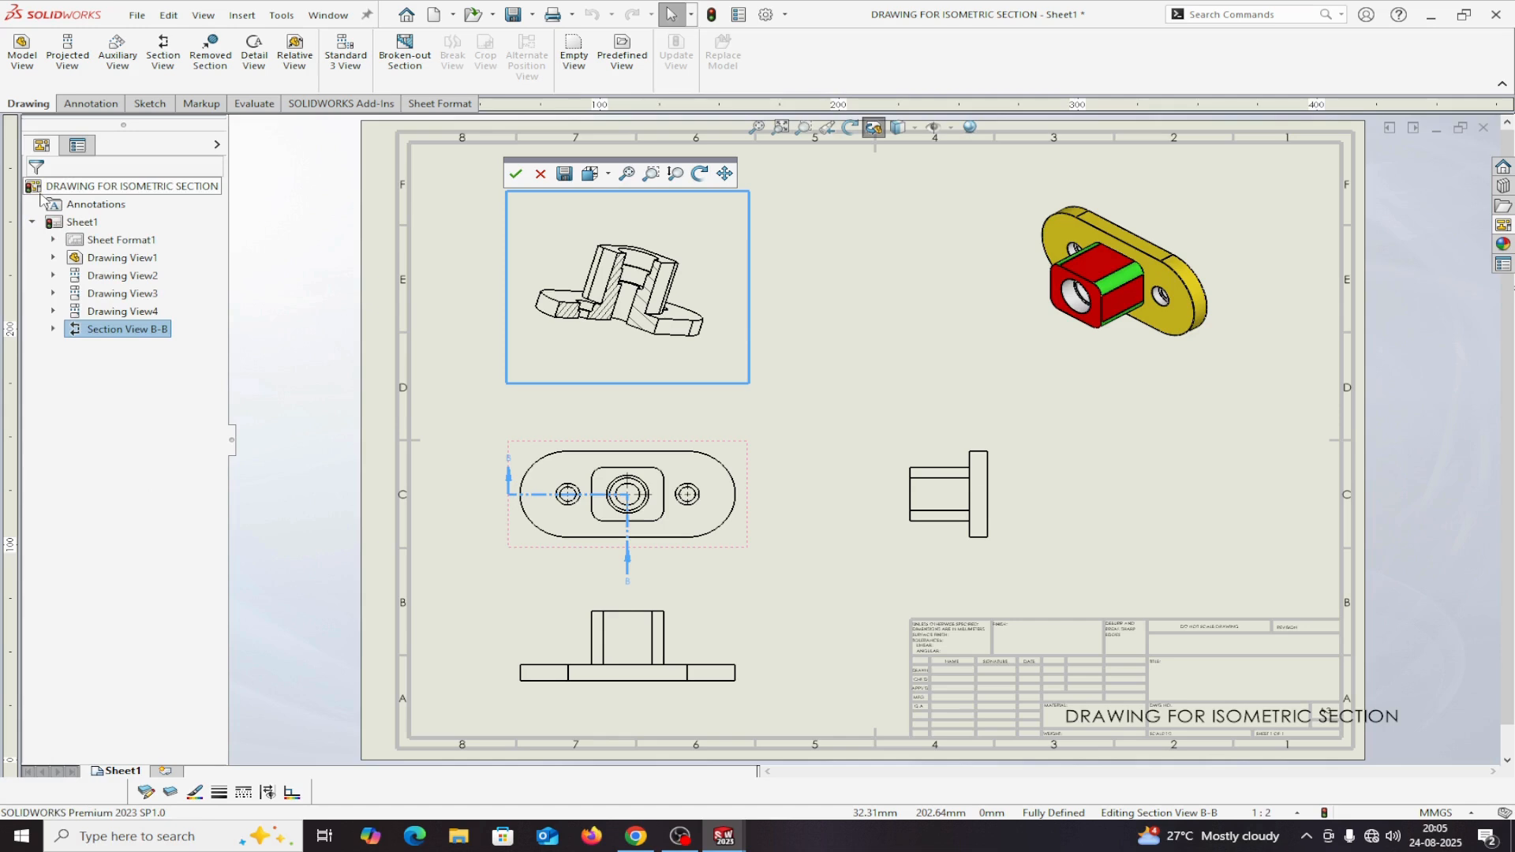
Step: Turn off material crosshatch for section view B-B's cut faces and set the hatch pattern scale to 4 for the component
click(637, 326)
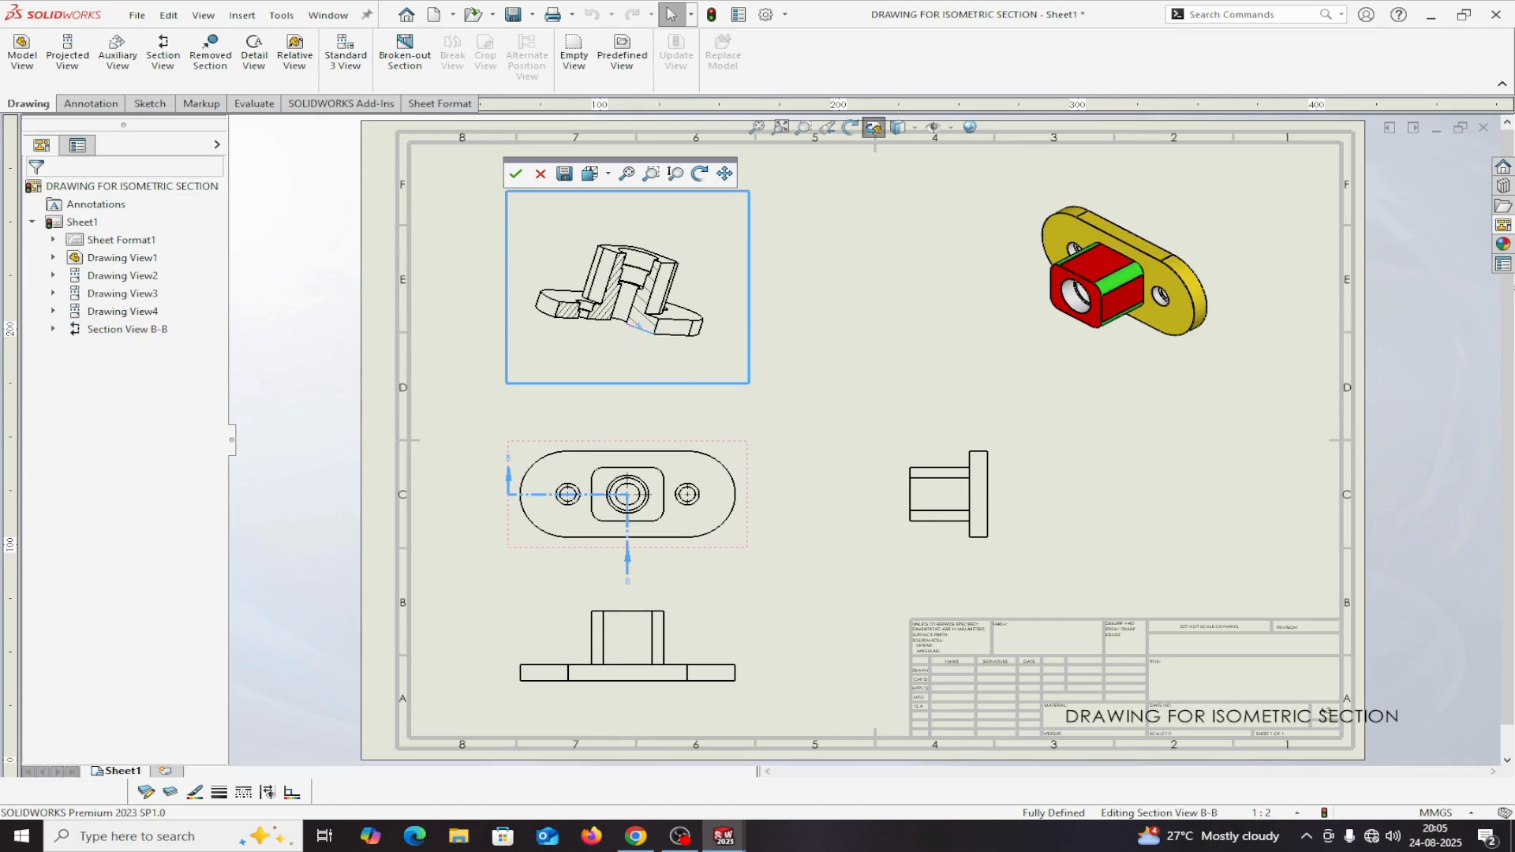
click(639, 328)
click(644, 326)
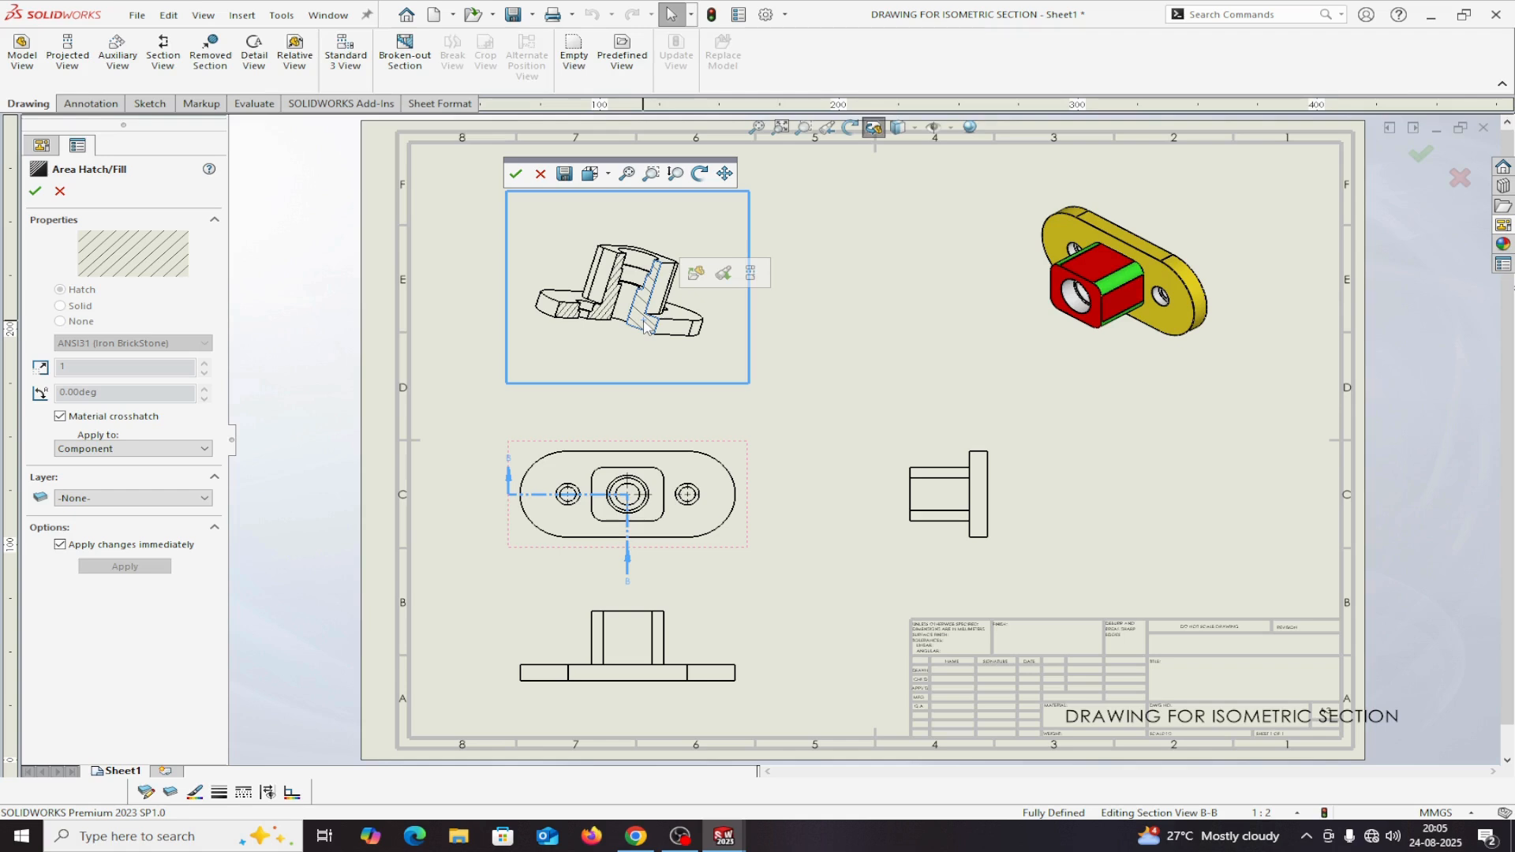
click(60, 417)
click(205, 364)
click(205, 364)
click(205, 364)
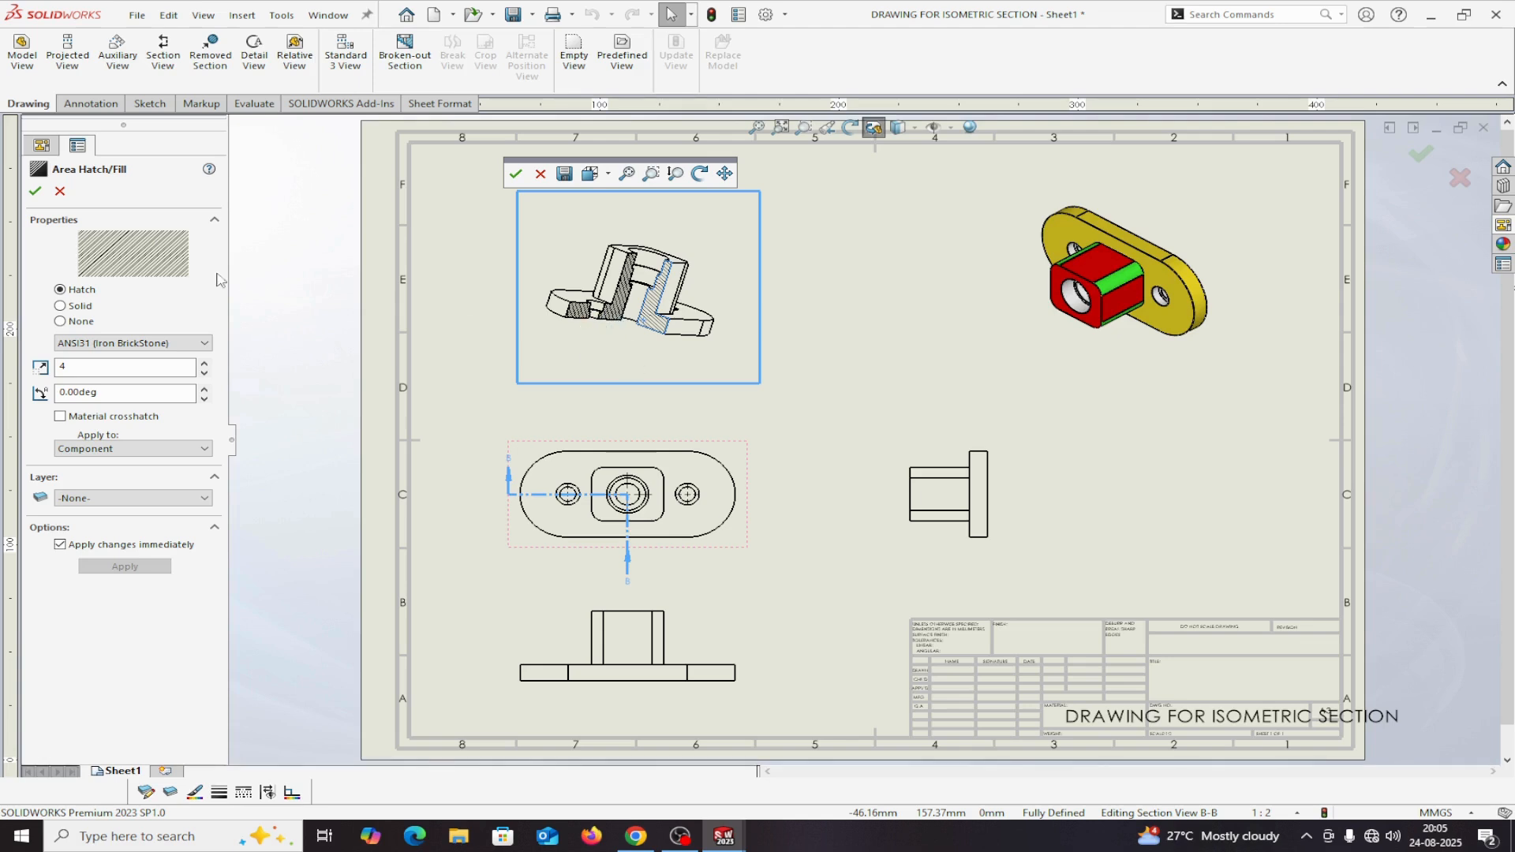
click(35, 192)
Step: Accept the 3D-rotated orientation of section view B-B and finish editing the view
click(843, 393)
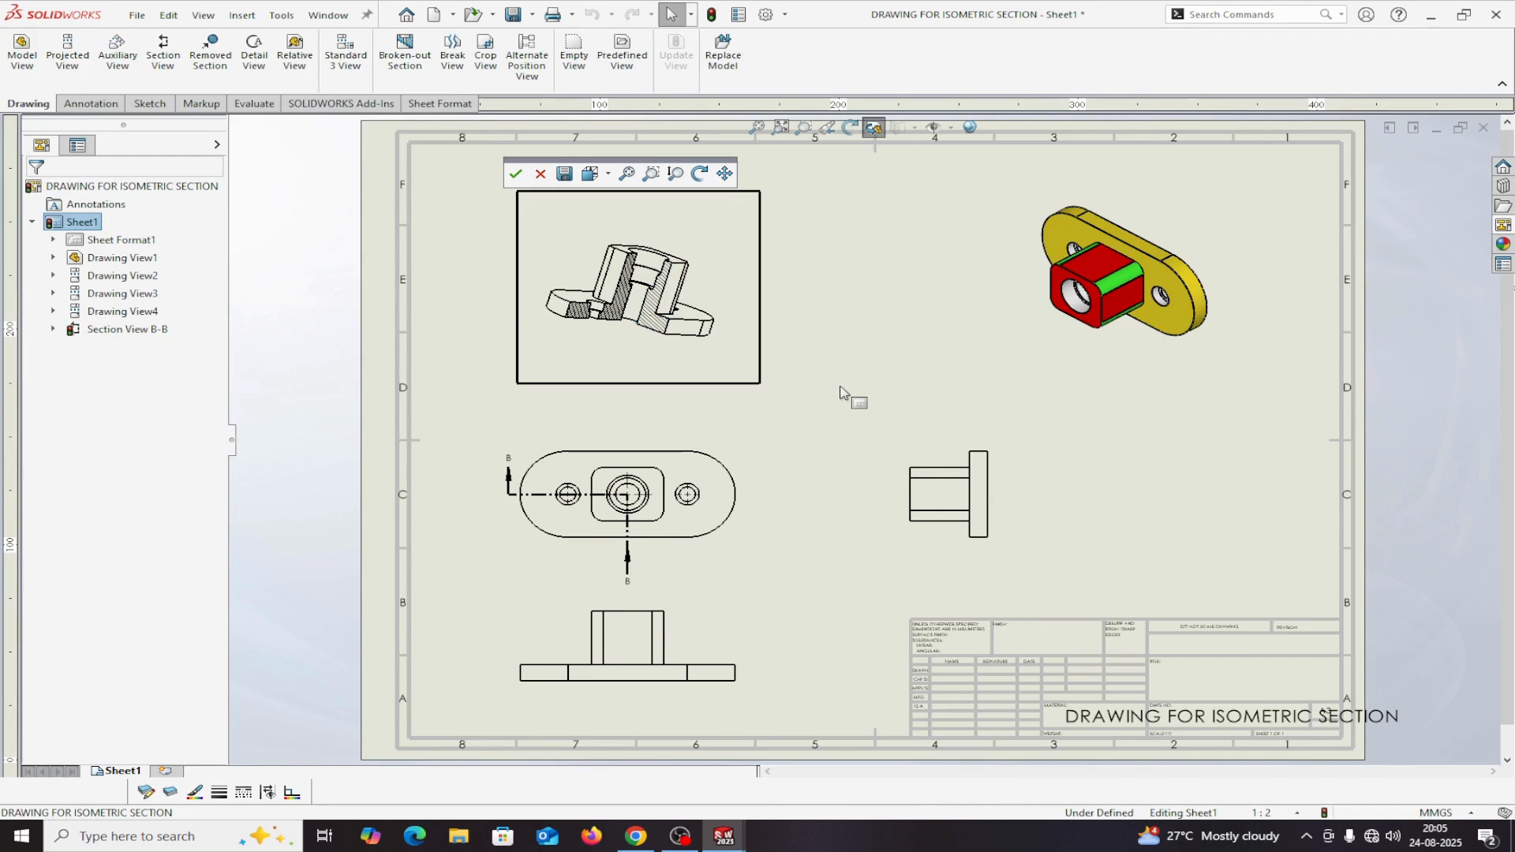
mouse_move(843, 392)
middle_down()
mouse_move(819, 371)
mouse_move(757, 210)
mouse_move(795, 329)
mouse_move(829, 375)
middle_up()
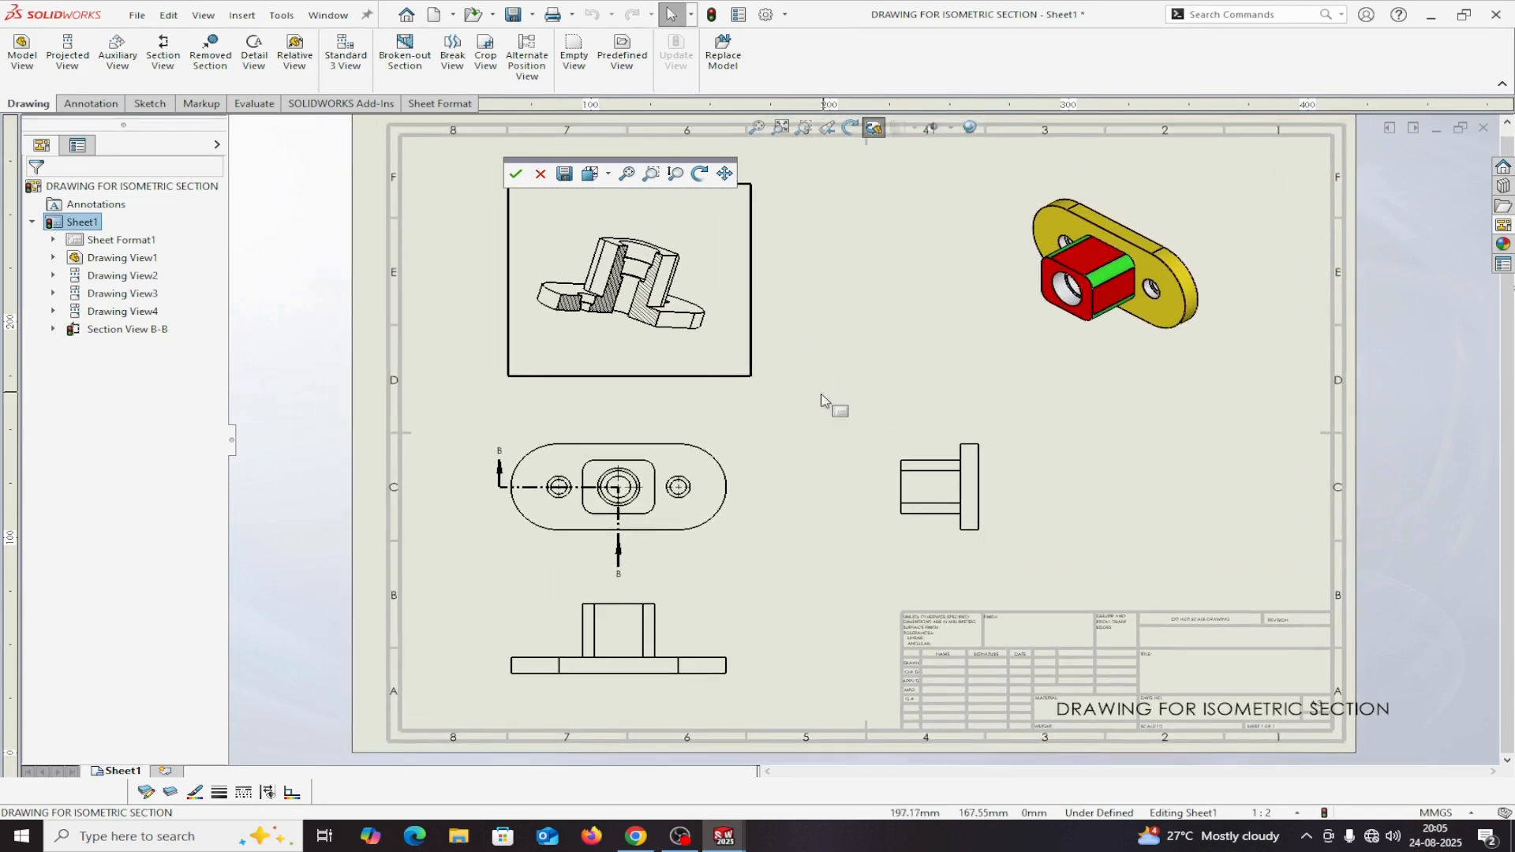
click(513, 175)
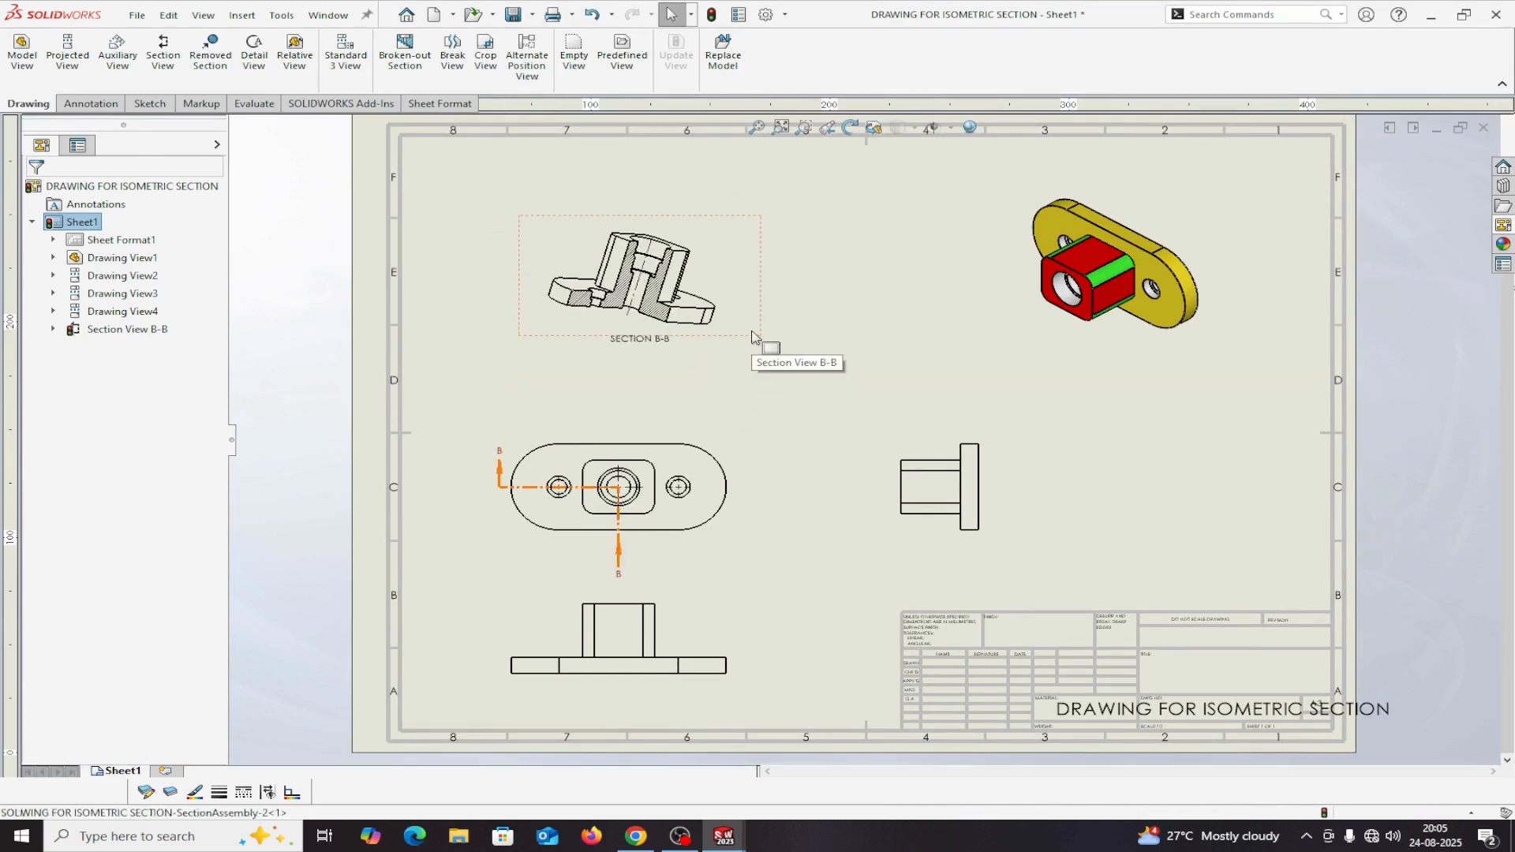
click(764, 353)
click(35, 191)
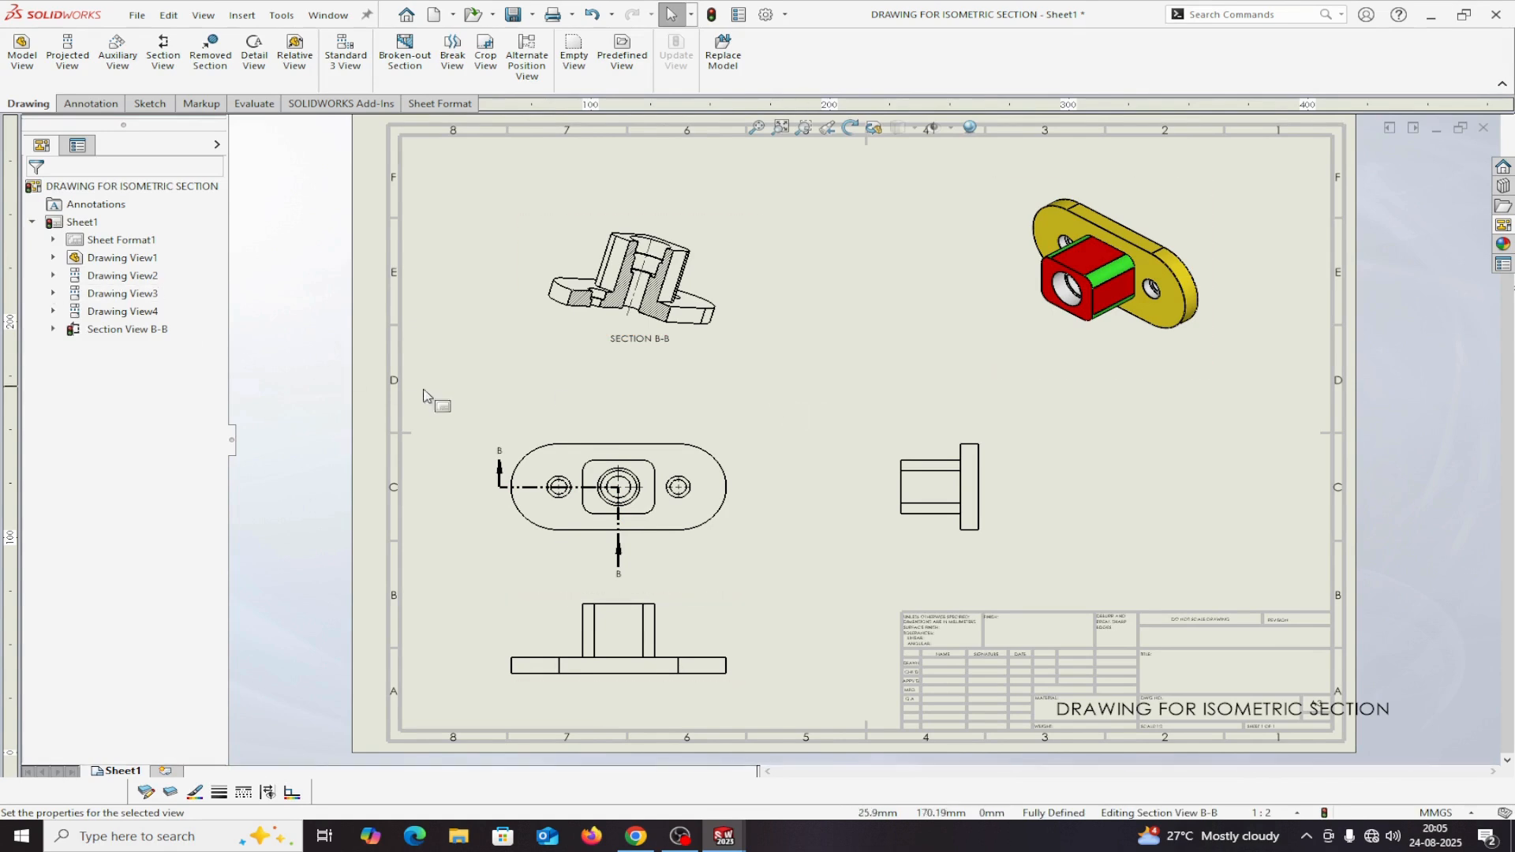
Step: Break the alignment of section view B-B and move it up and to the right on the sheet
click(698, 322)
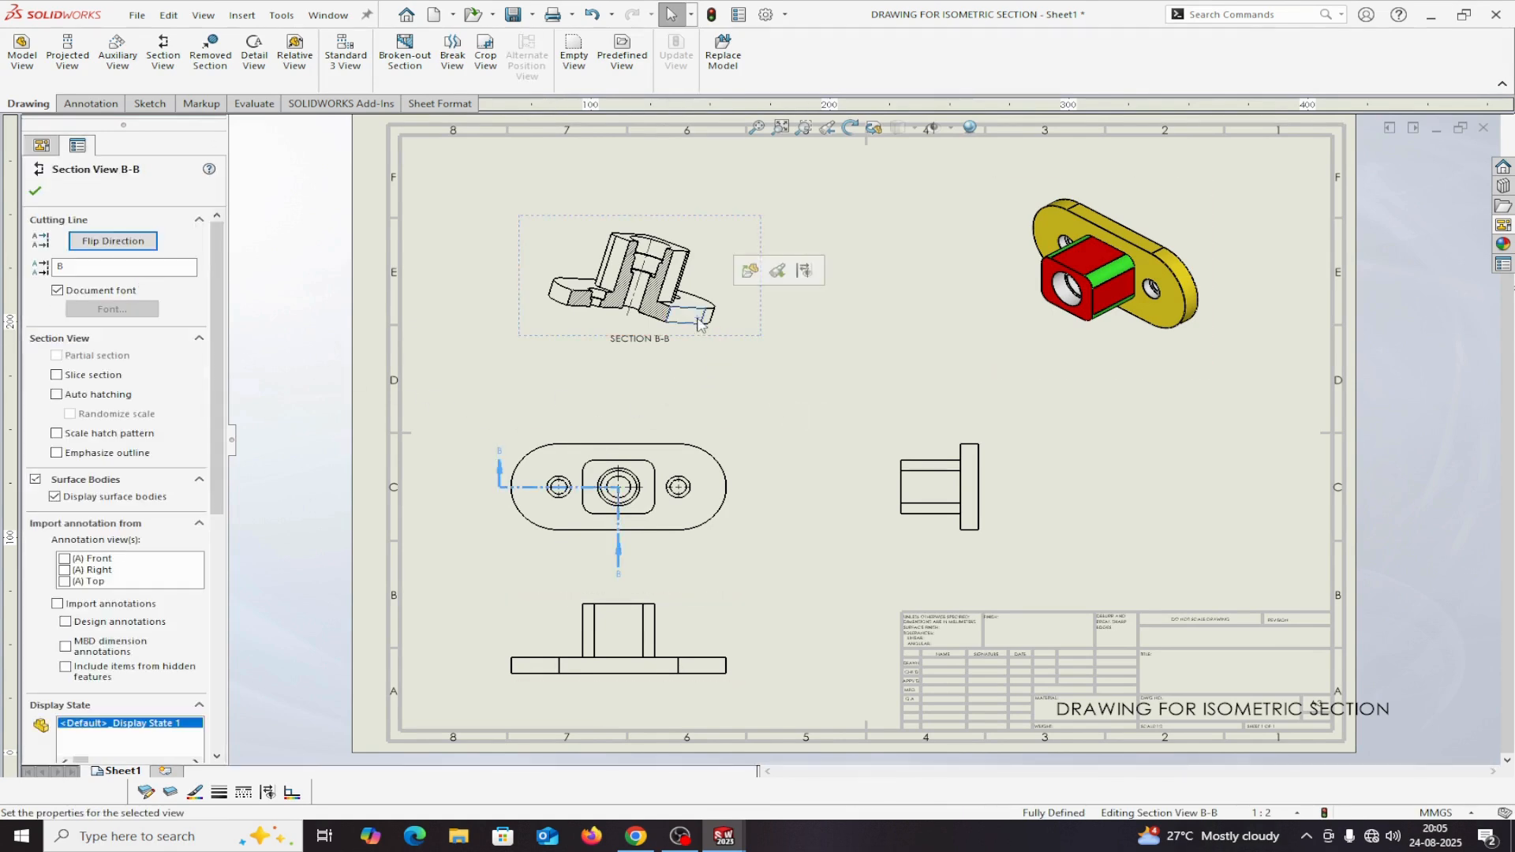
right_click(698, 324)
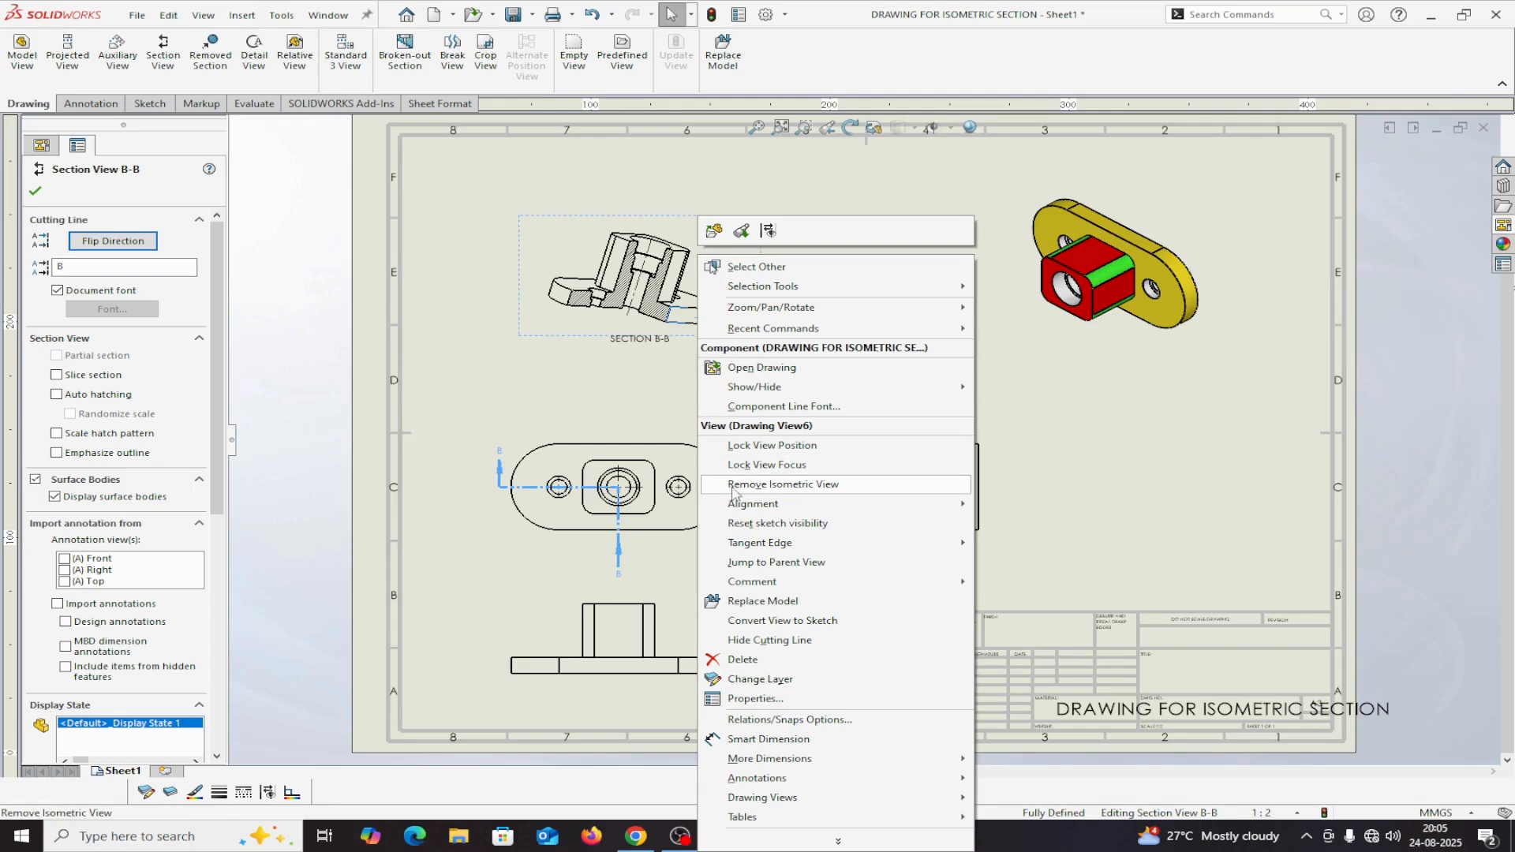
mouse_move(734, 509)
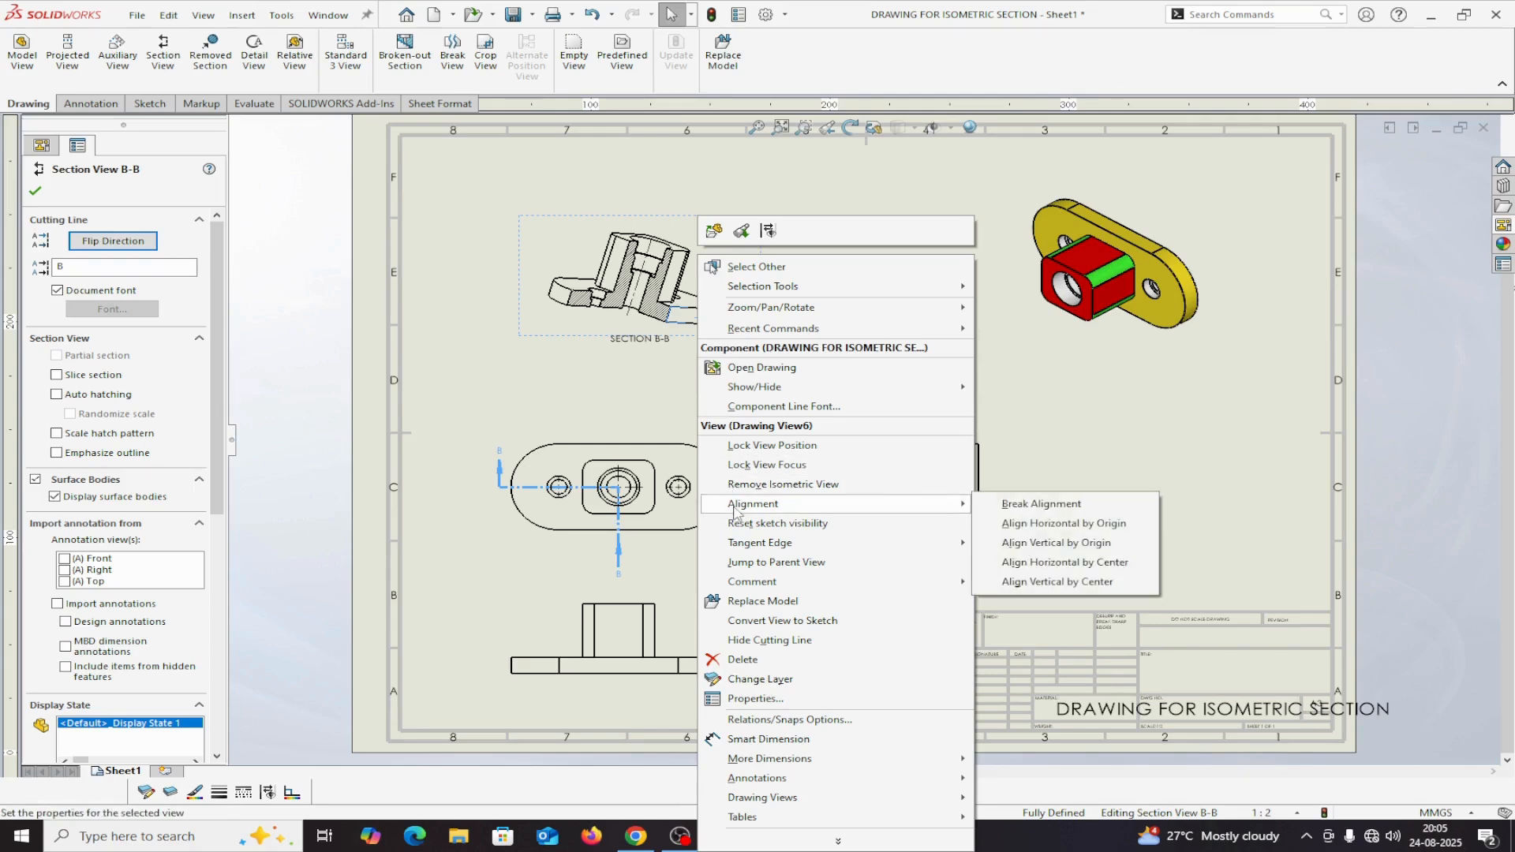
click(1005, 505)
drag(762, 339, 808, 300)
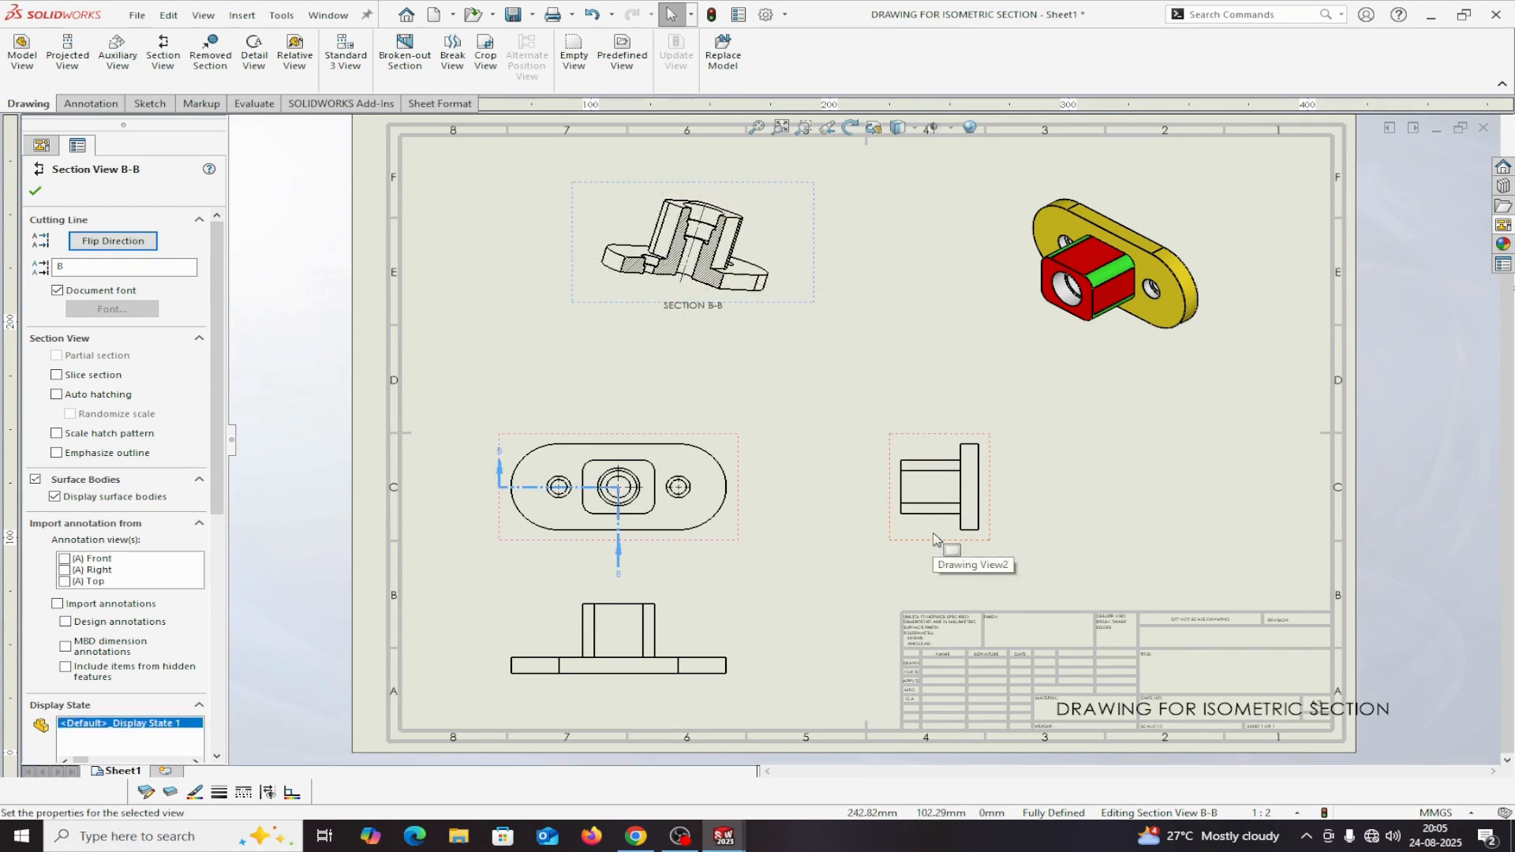
Step: Move the projected side view farther right from the top view
mouse_move(991, 544)
mouse_down()
mouse_move(1123, 552)
mouse_move(993, 423)
mouse_move(829, 551)
mouse_move(991, 543)
mouse_move(826, 552)
mouse_move(1049, 547)
mouse_move(1034, 546)
mouse_up()
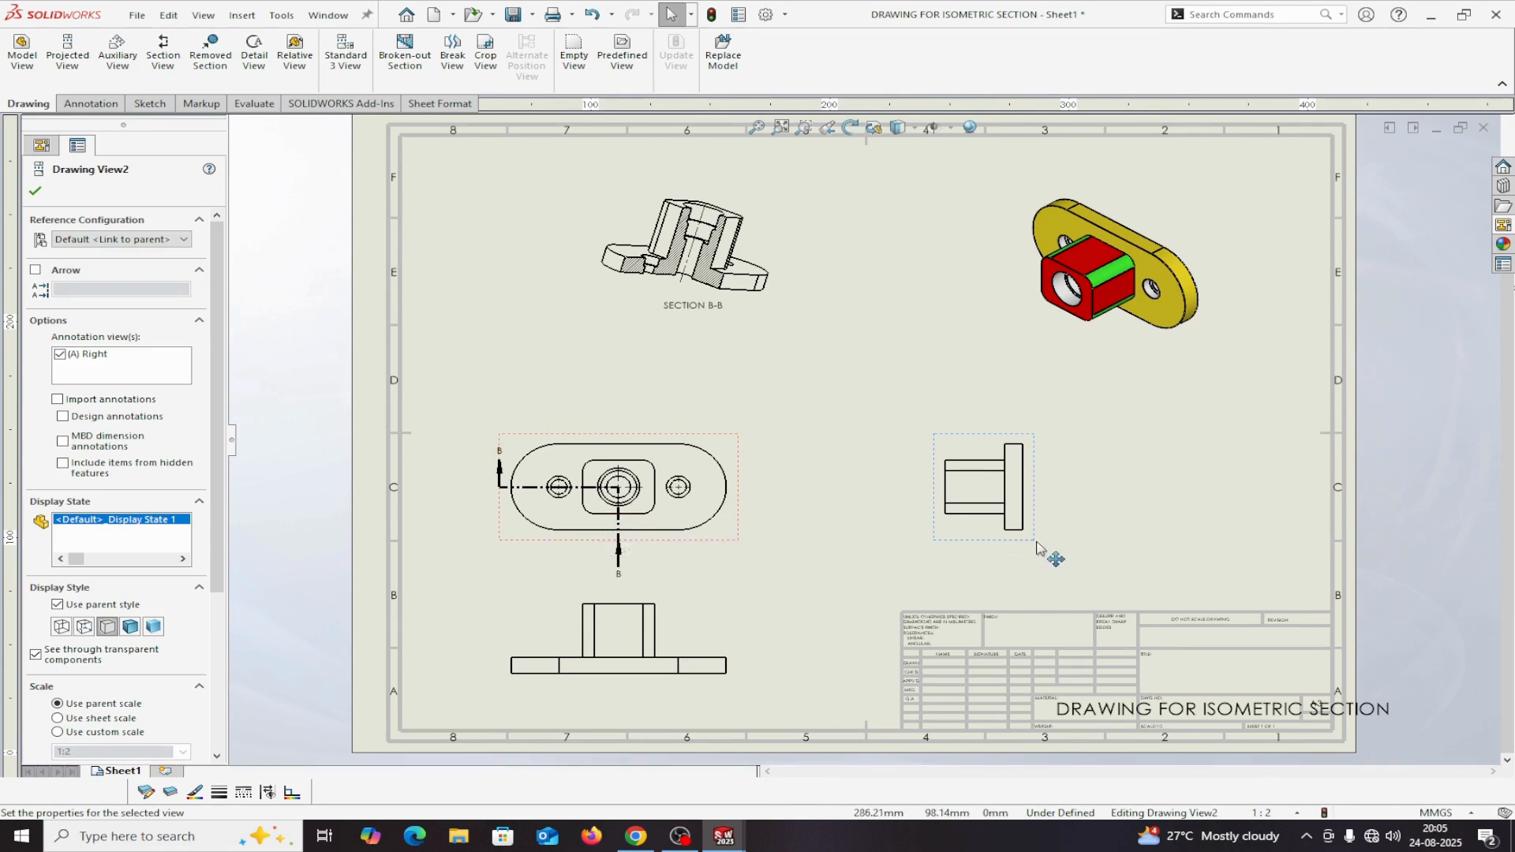
Step: Try to move the projected side view upward on the sheet, away from its row with the top view
mouse_move(1037, 545)
mouse_down()
mouse_move(920, 524)
mouse_move(950, 484)
mouse_move(930, 537)
mouse_move(1059, 521)
mouse_move(1031, 473)
mouse_move(923, 399)
mouse_move(922, 454)
mouse_move(902, 456)
mouse_move(1058, 456)
mouse_move(1041, 455)
mouse_up()
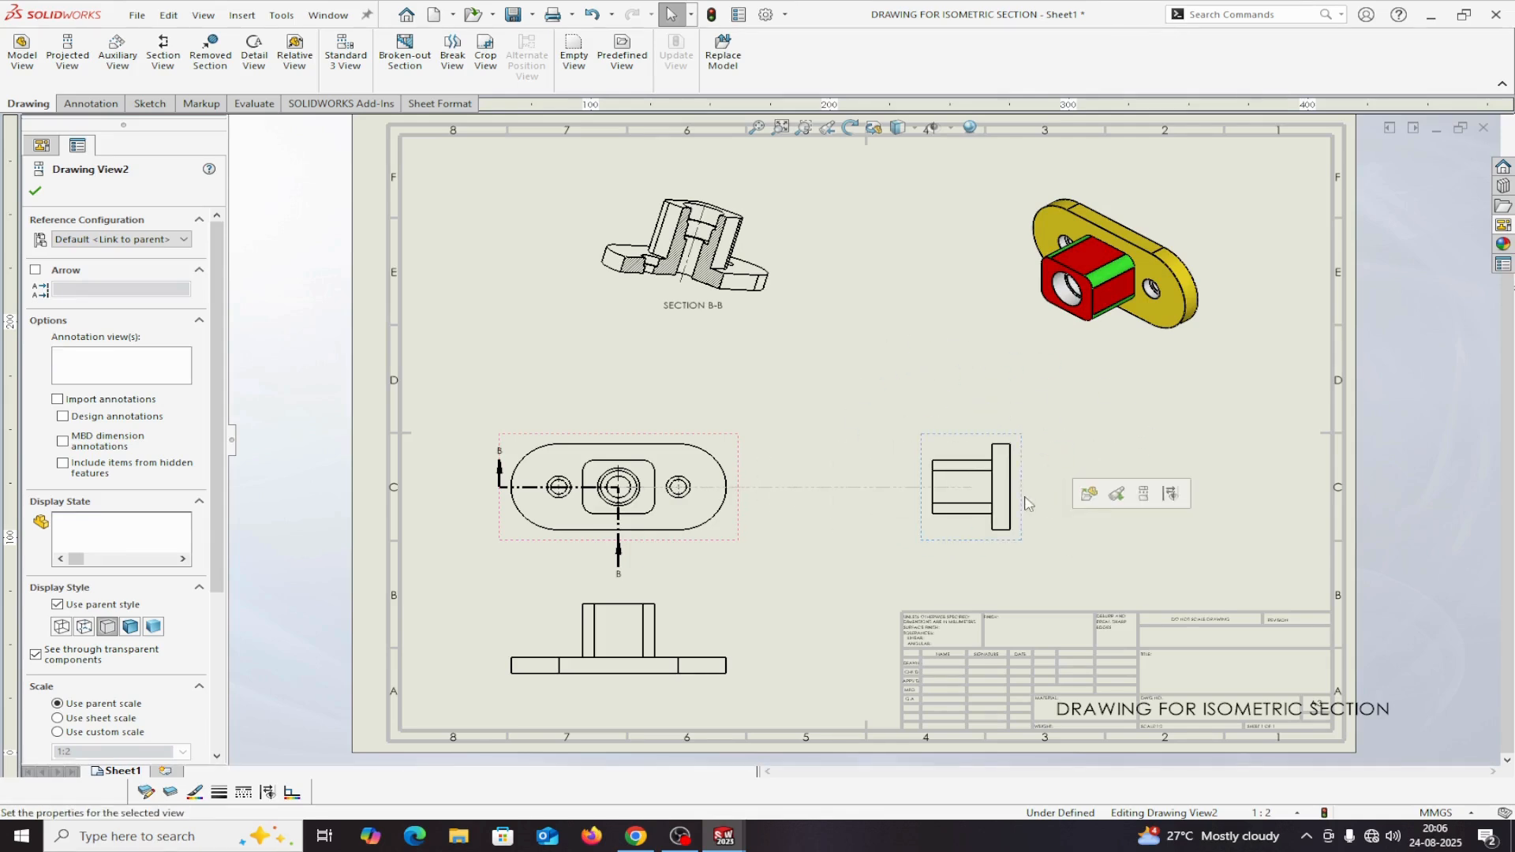
right_click(964, 543)
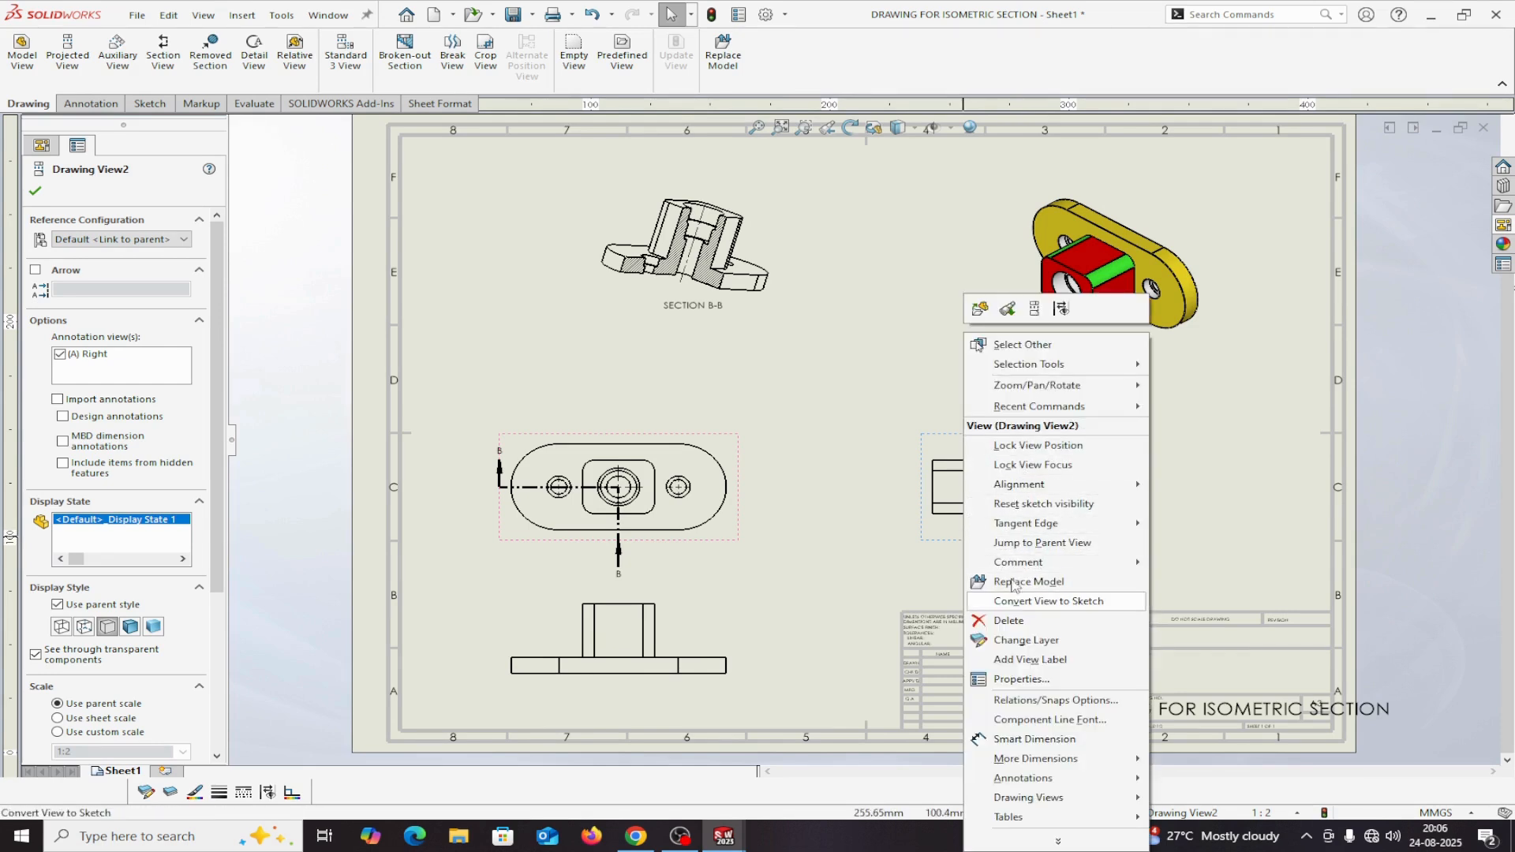
click(882, 408)
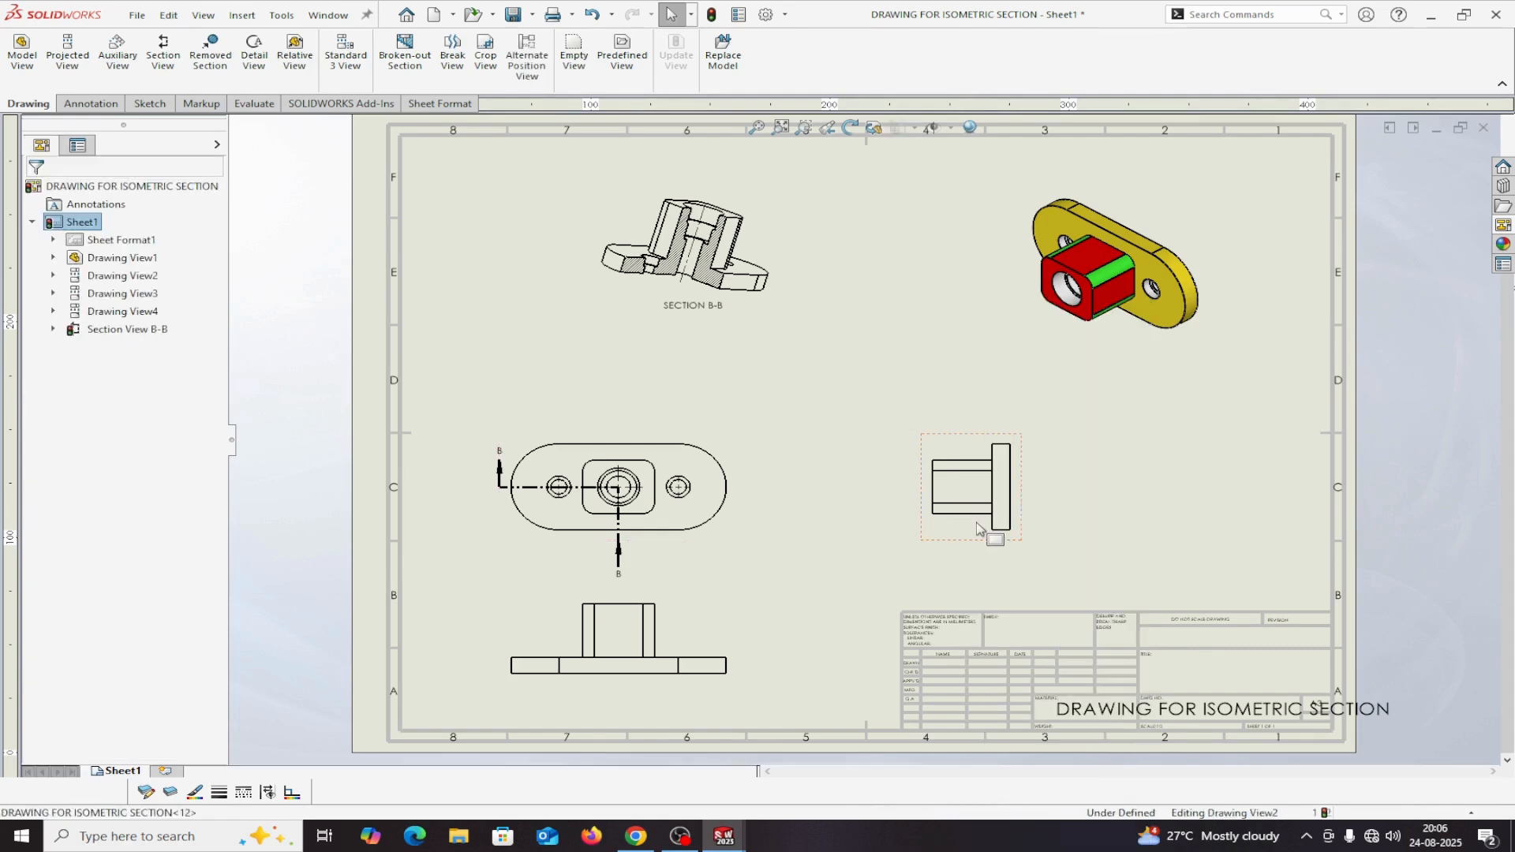
Step: Break the alignment of the projected side view, move it closer to the top view, and finish editing the view
right_click(979, 527)
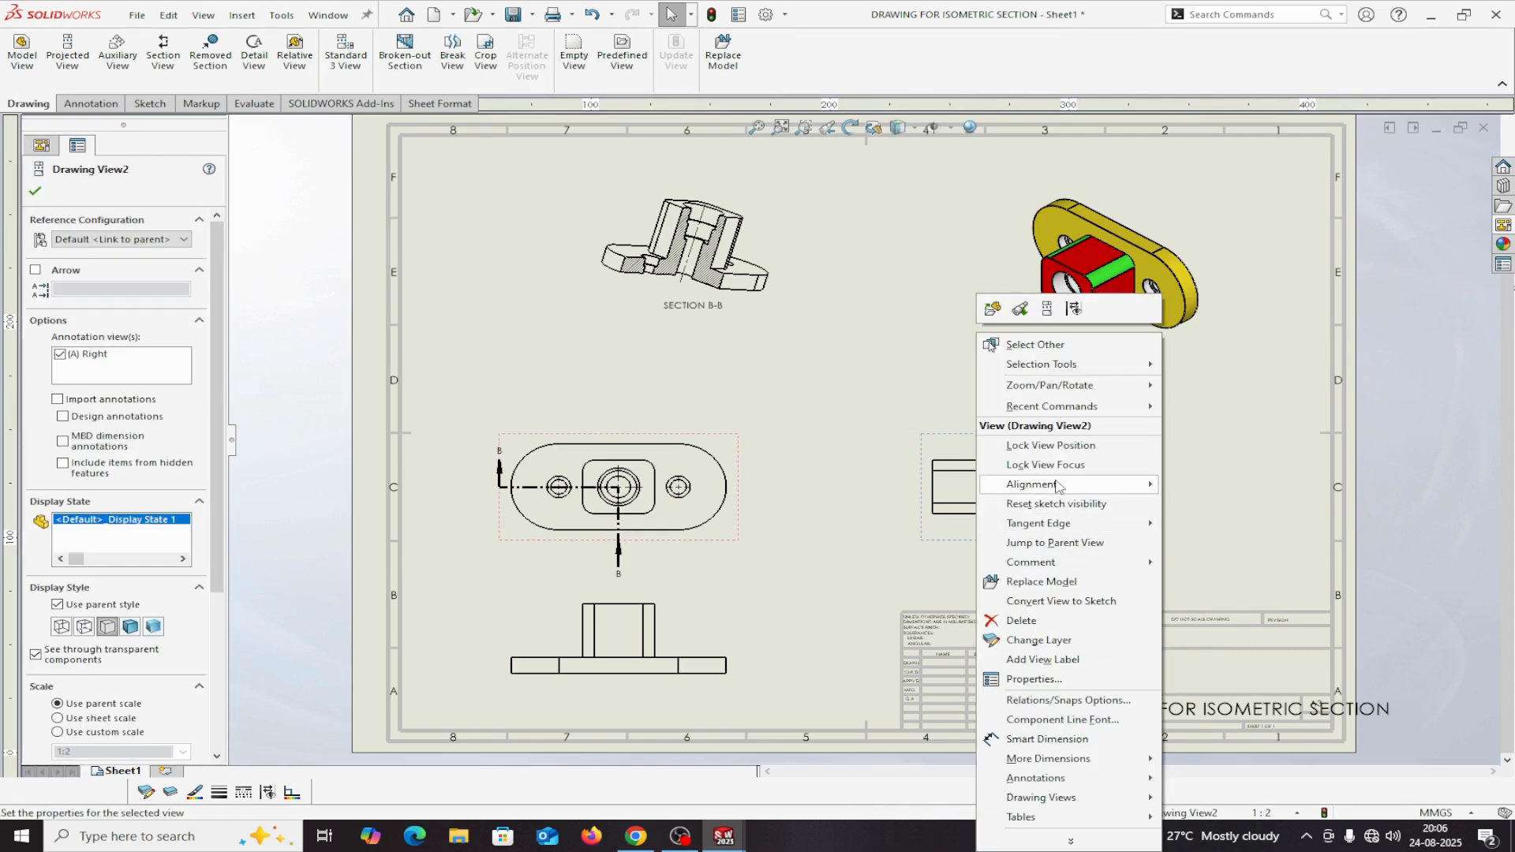
mouse_move(1062, 486)
click(1213, 484)
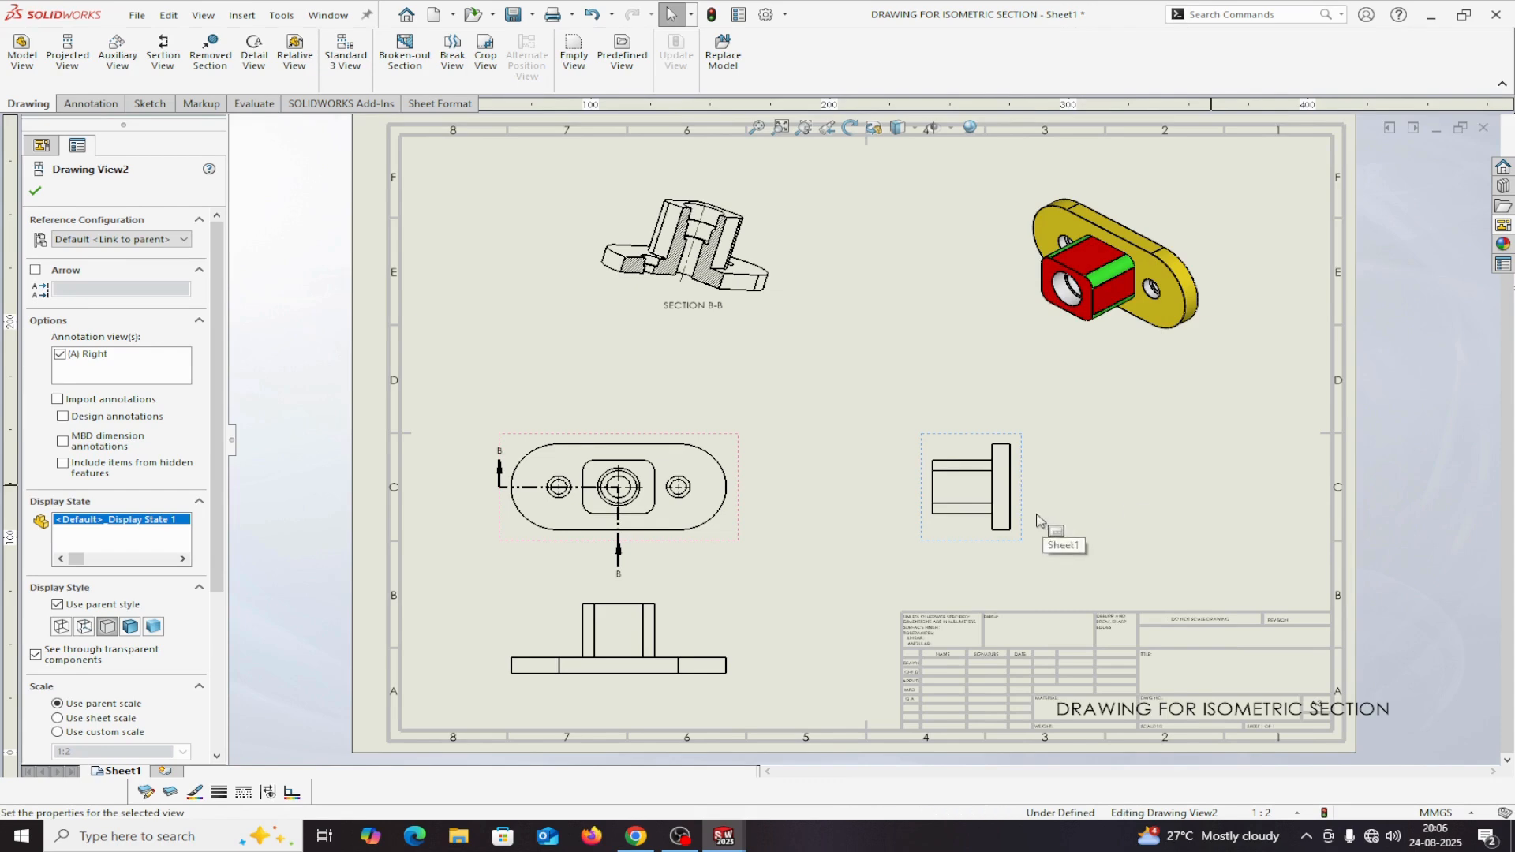
click(1037, 487)
mouse_move(1034, 443)
mouse_down()
mouse_move(967, 300)
mouse_move(1052, 408)
mouse_move(939, 439)
mouse_up()
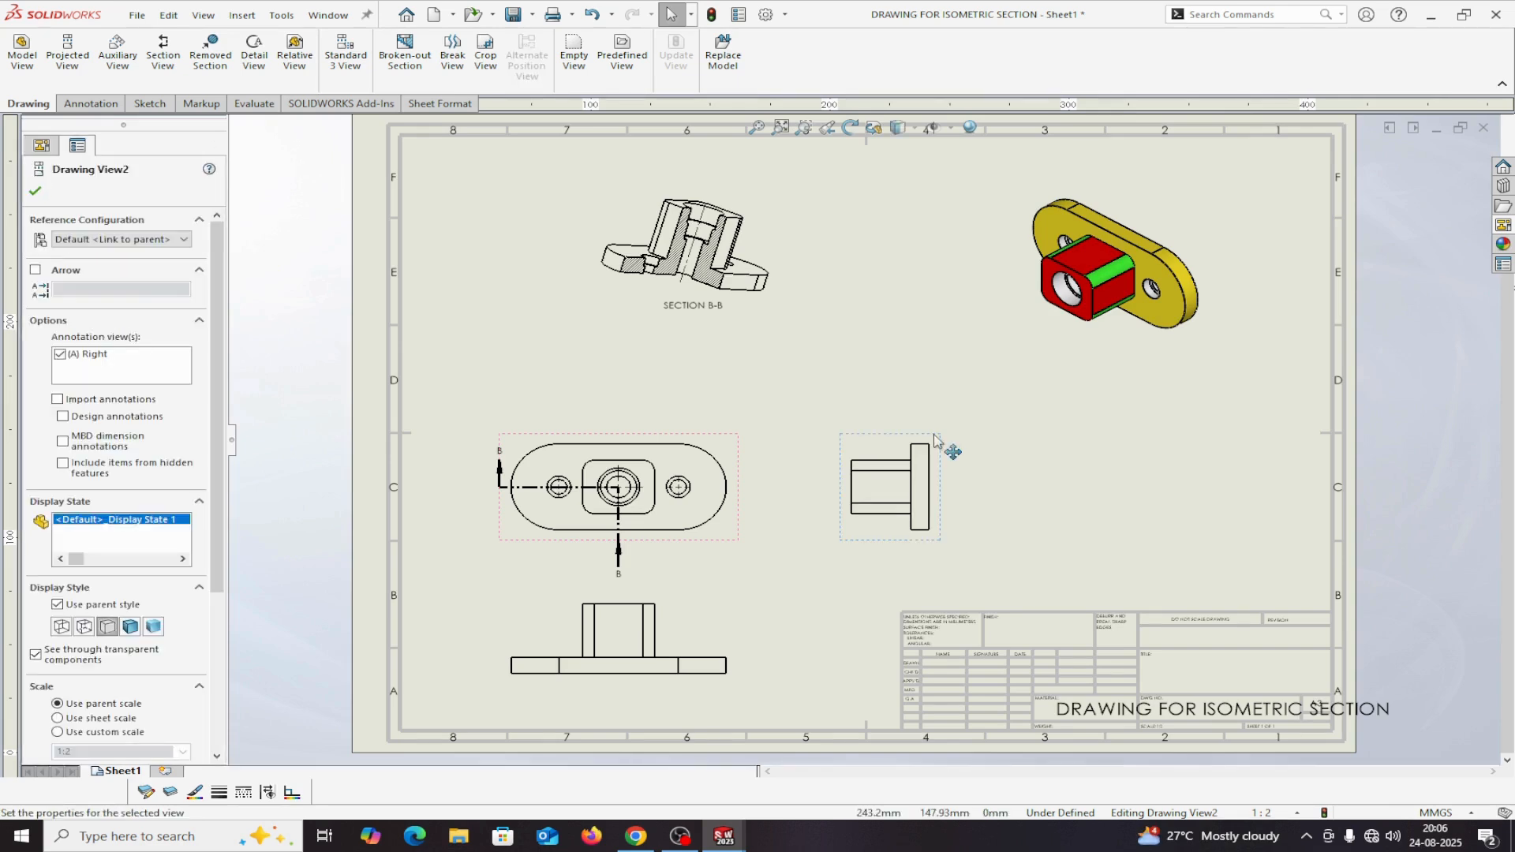
click(35, 190)
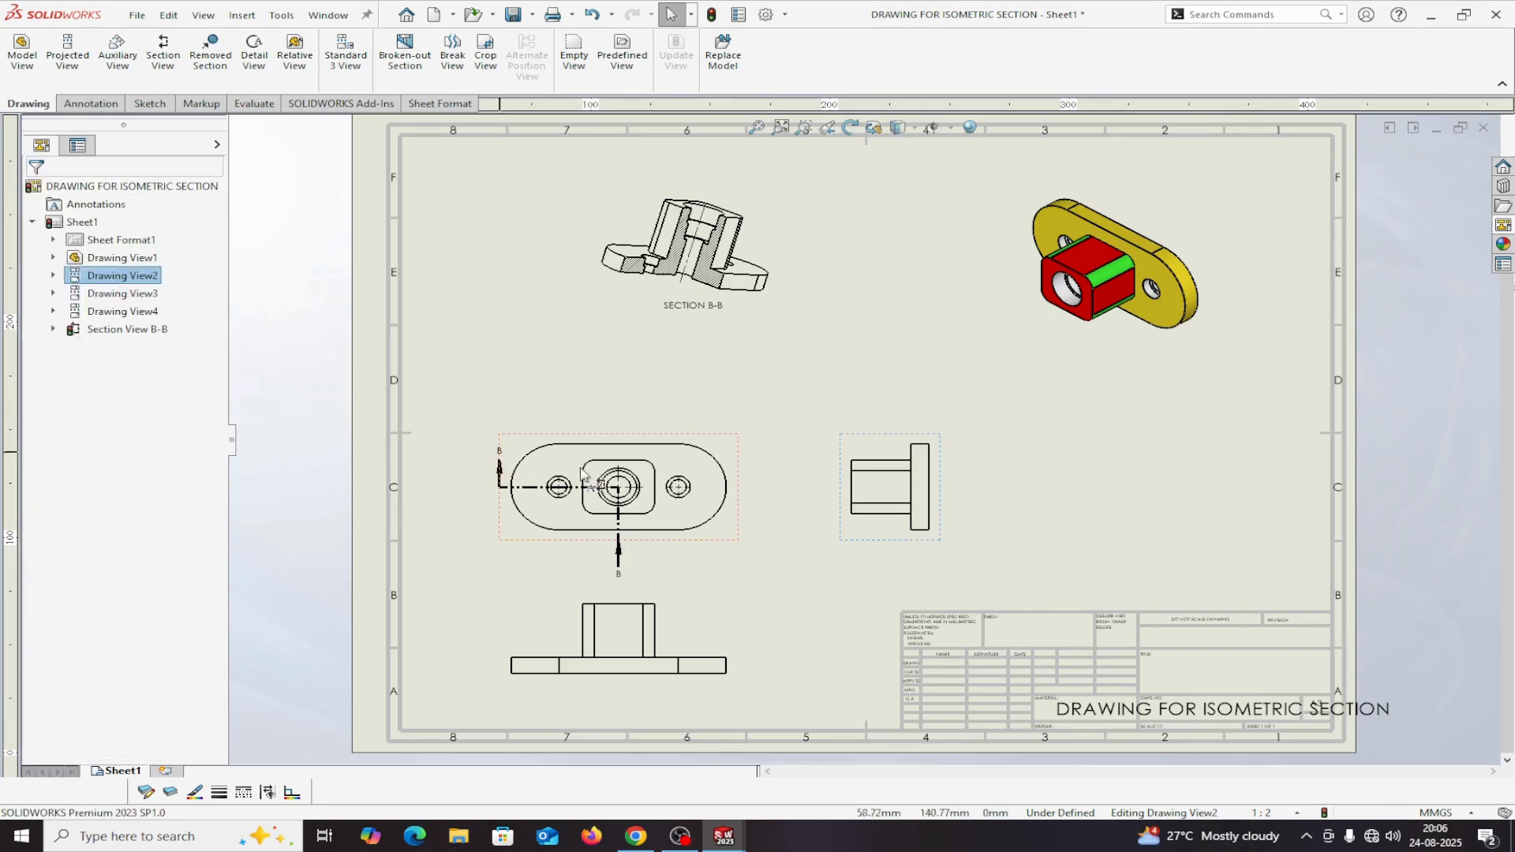